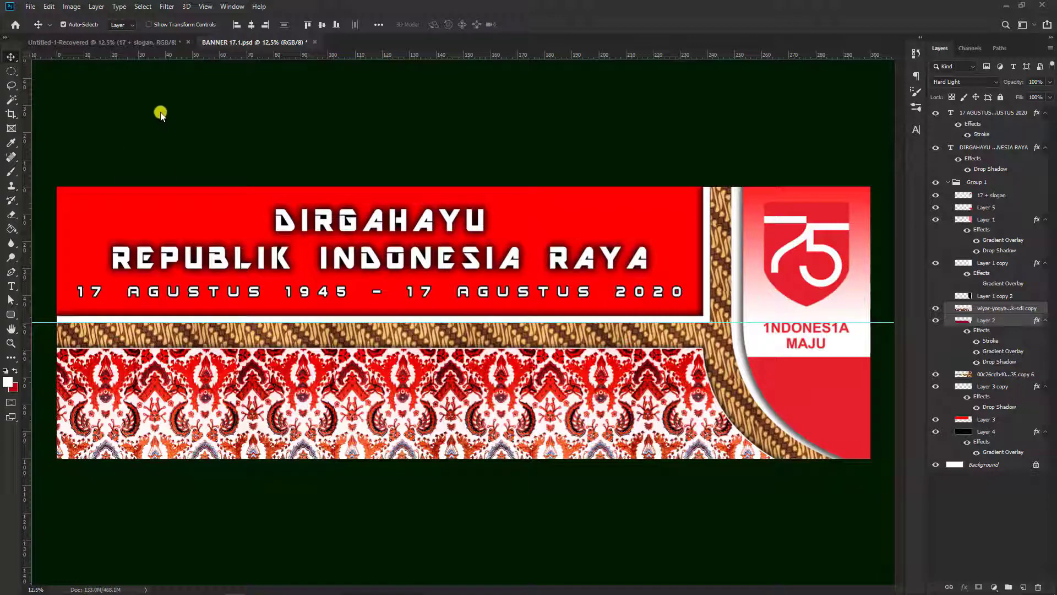
Step: Start a new document and name it "banner 17 8 2020"
{"action": "left_click", "coordinate": [30, 7]}
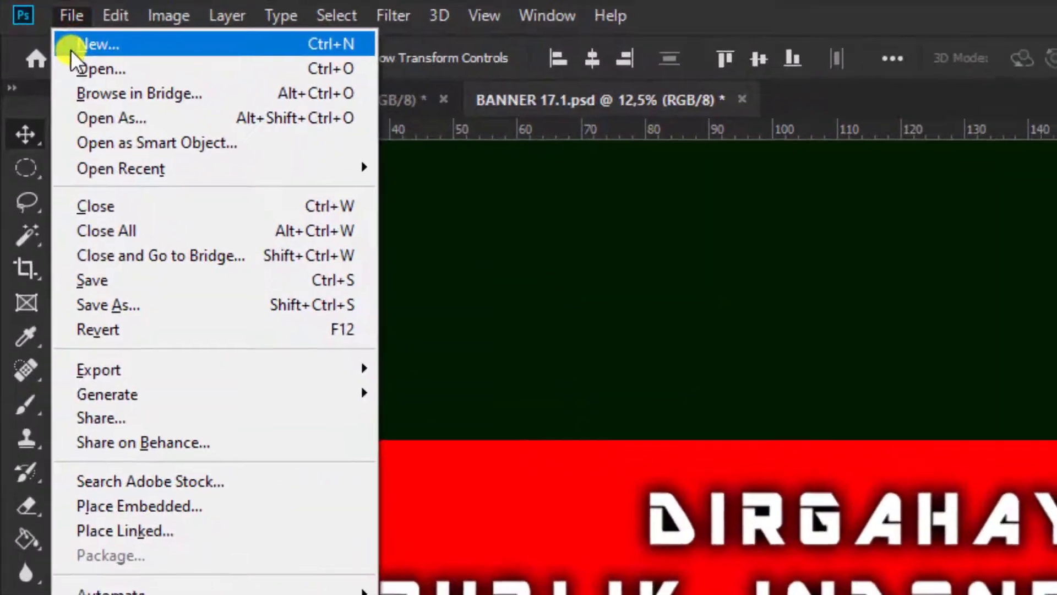
{"action": "left_click", "coordinate": [33, 17]}
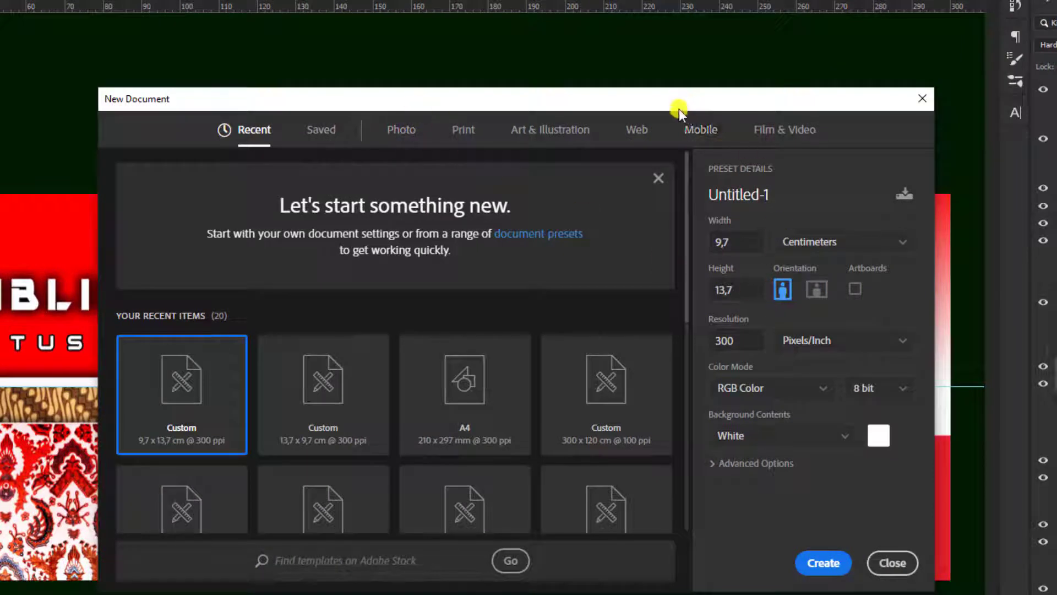
{"action": "left_click", "coordinate": [826, 197]}
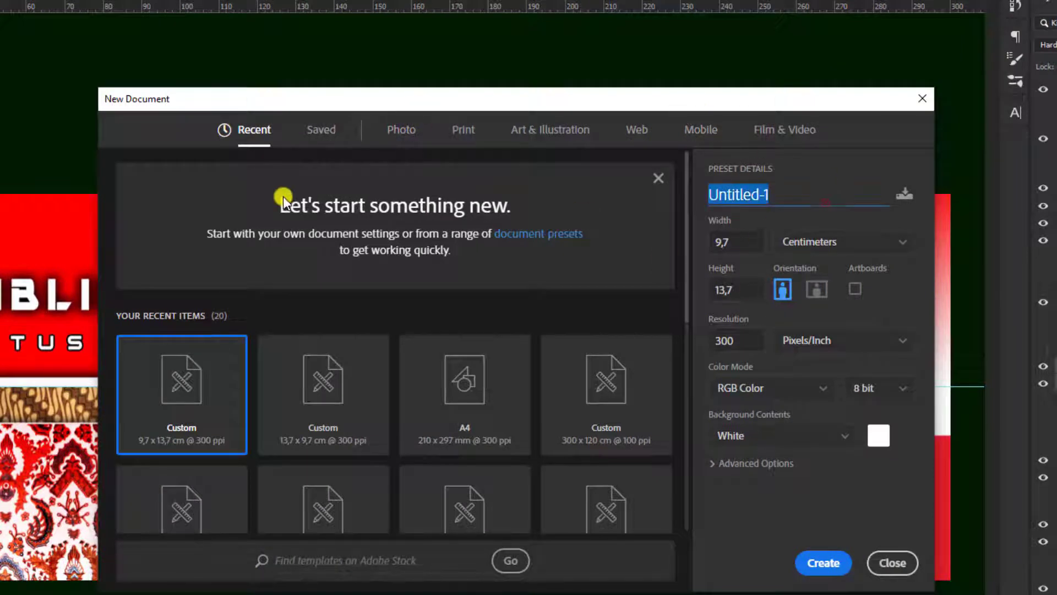
{"action": "type", "text": "banner 17 8 2020"}
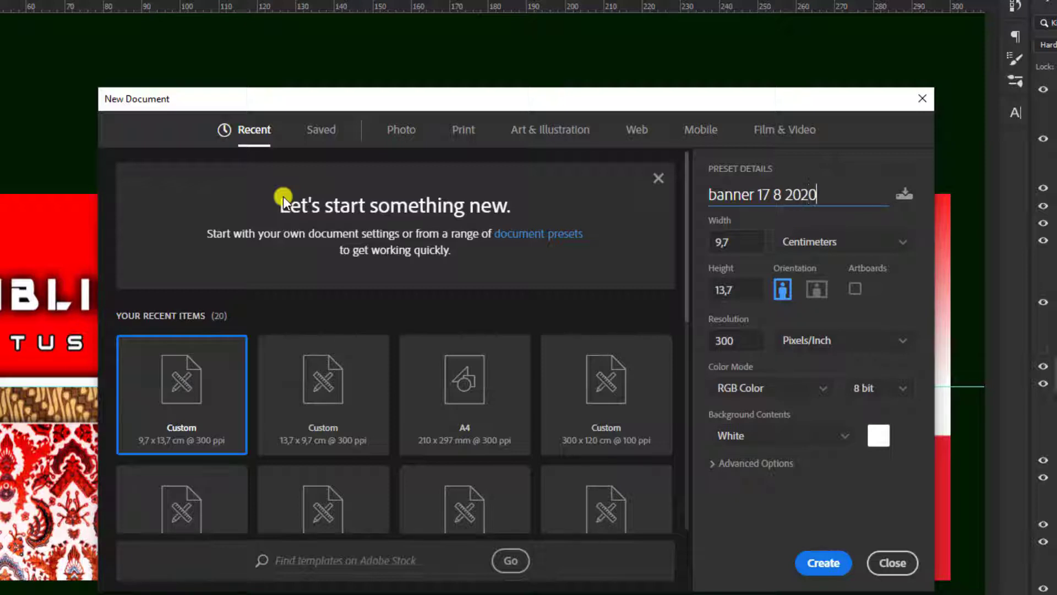
Step: Set the new document to 300 cm wide and 100 cm high at 100 pixels/inch, and create it
{"action": "left_click", "coordinate": [757, 246]}
{"action": "type", "text": "90"}
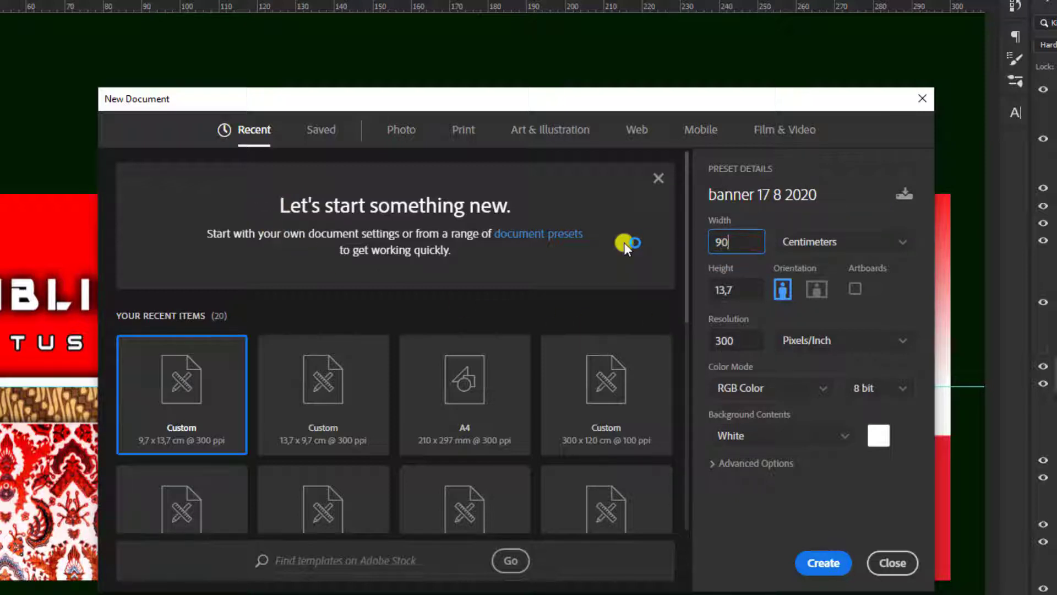
{"action": "type", "text": "09"}
{"action": "key", "text": "BackSpace"}
{"action": "type", "text": "300"}
{"action": "left_click", "coordinate": [758, 285]}
{"action": "type", "text": "100"}
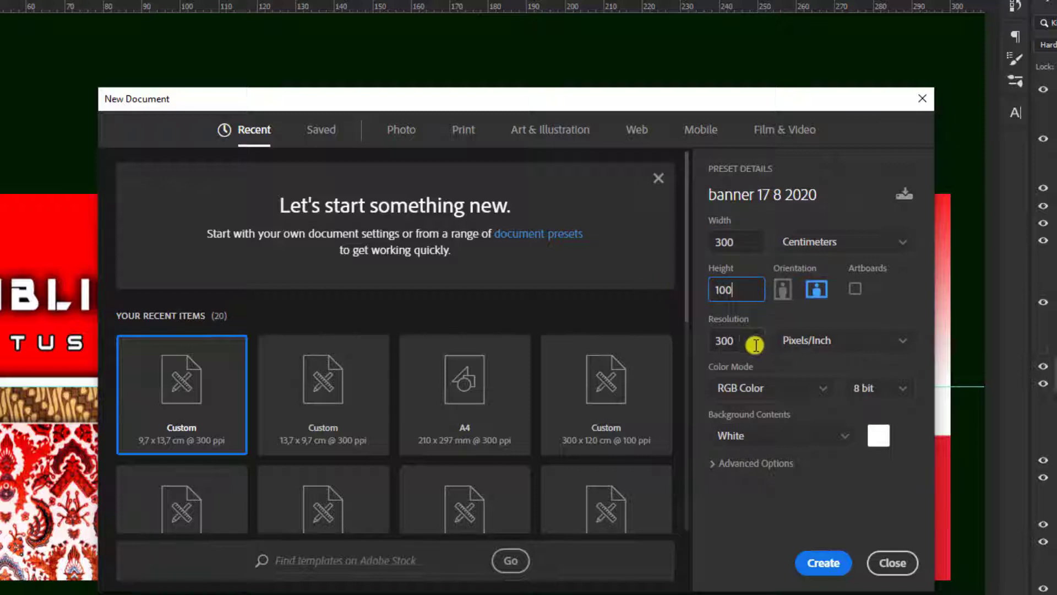
{"action": "left_click", "coordinate": [756, 345]}
{"action": "type", "text": "100"}
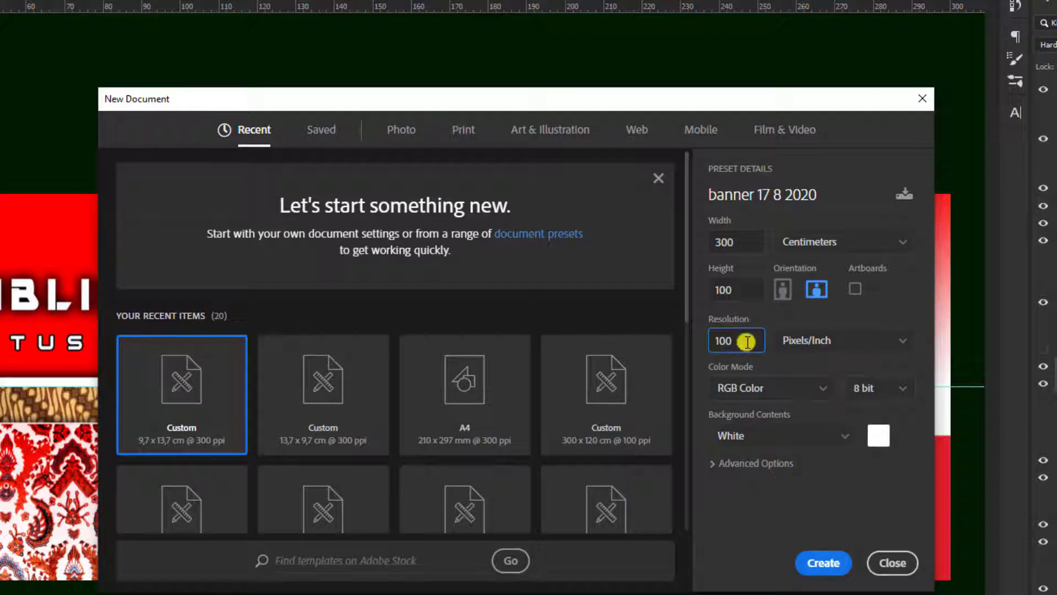
{"action": "left_click", "coordinate": [824, 564]}
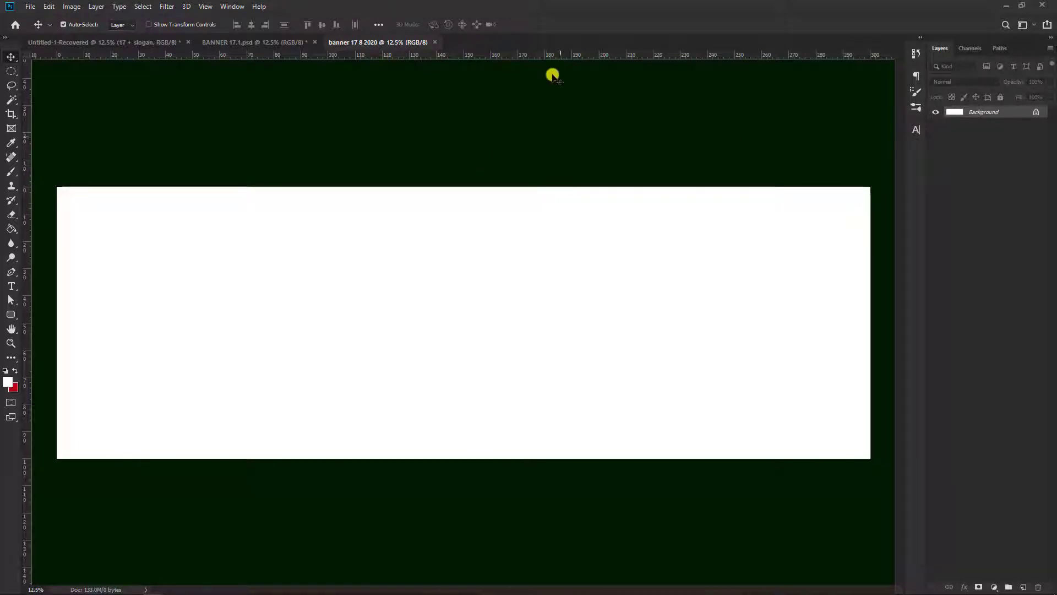
Step: Place a horizontal guide across the middle of the canvas at about 50 cm
{"action": "left_click", "coordinate": [205, 6]}
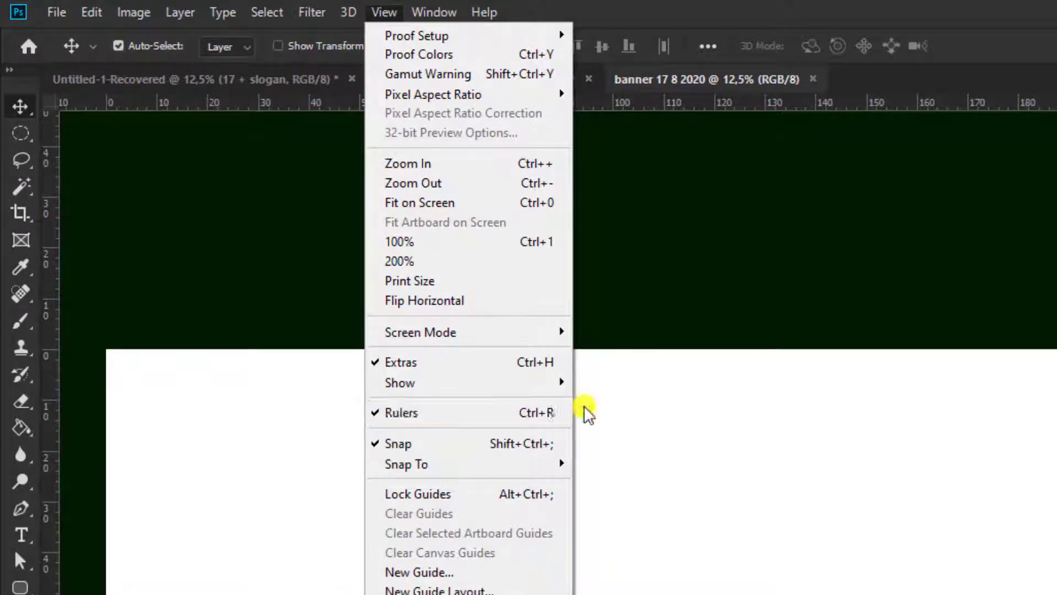
{"action": "left_click", "coordinate": [854, 104]}
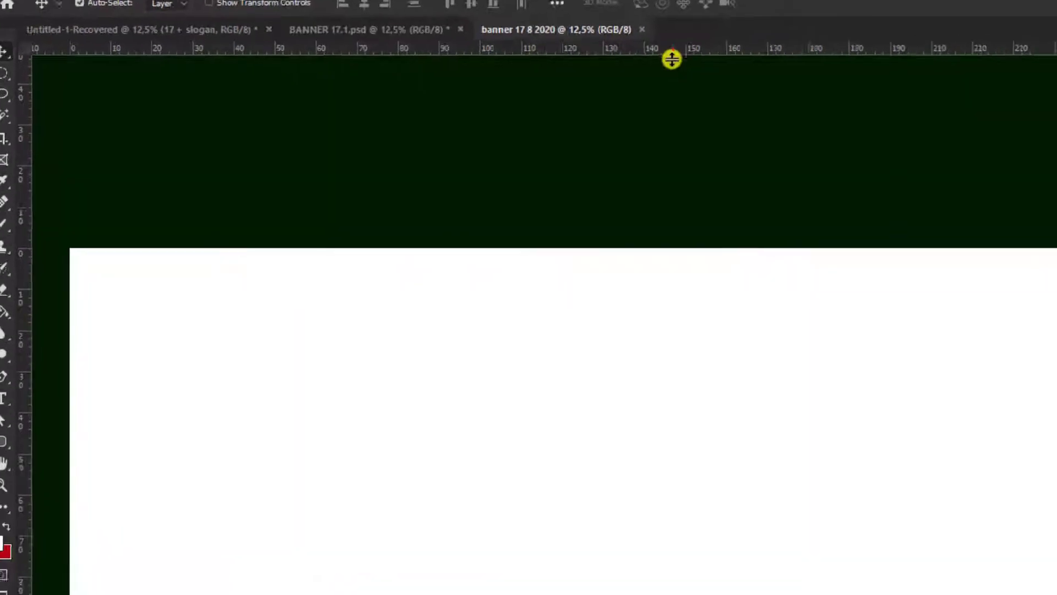
{"action": "left_click_drag", "start_coordinate": [672, 59], "coordinate": [676, 321]}
{"action": "left_click_drag", "start_coordinate": [535, 229], "coordinate": [535, 340]}
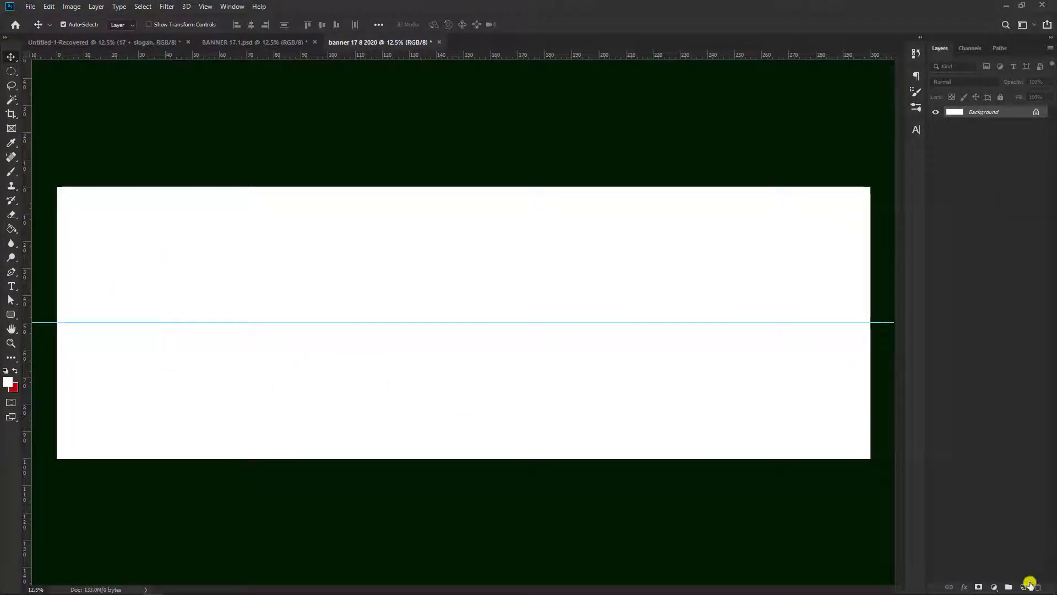
Step: Add a new layer, place the 75 logo file ok.png as an embedded image, and rasterize it
{"action": "left_click", "coordinate": [1025, 587]}
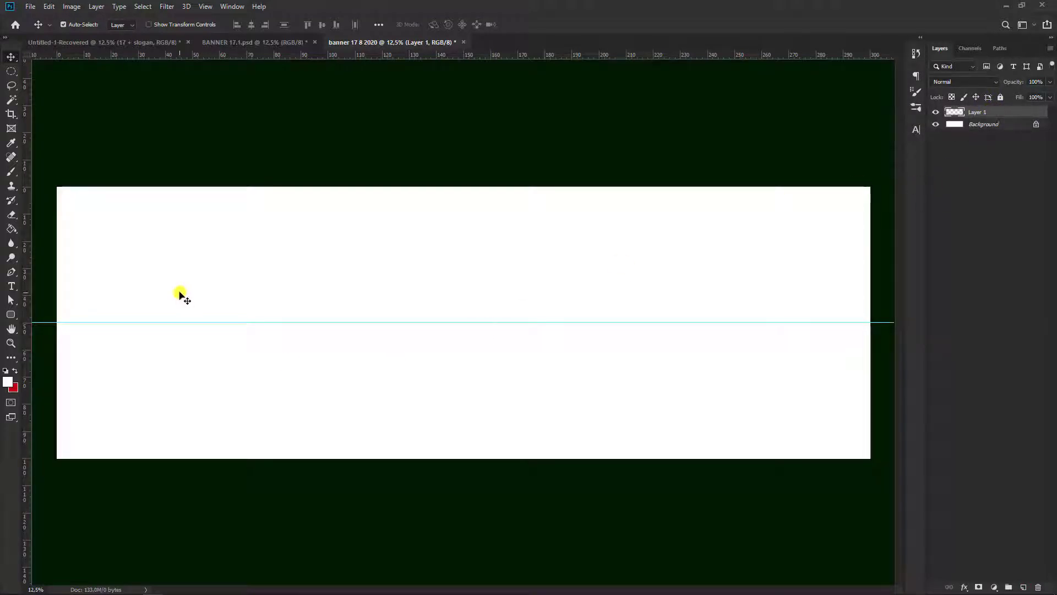
{"action": "left_click", "coordinate": [34, 8]}
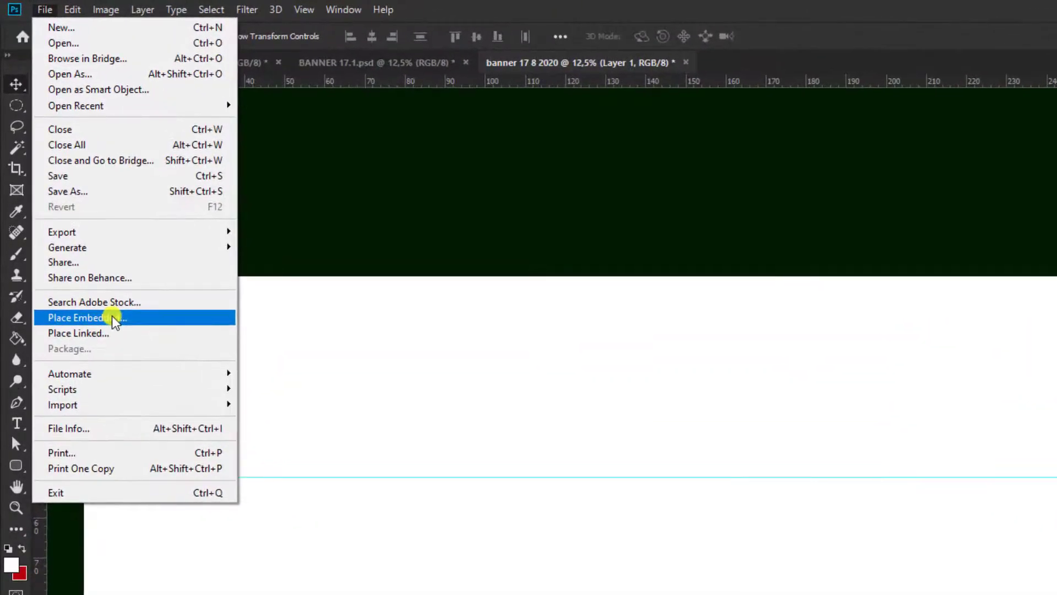
{"action": "left_click", "coordinate": [89, 215]}
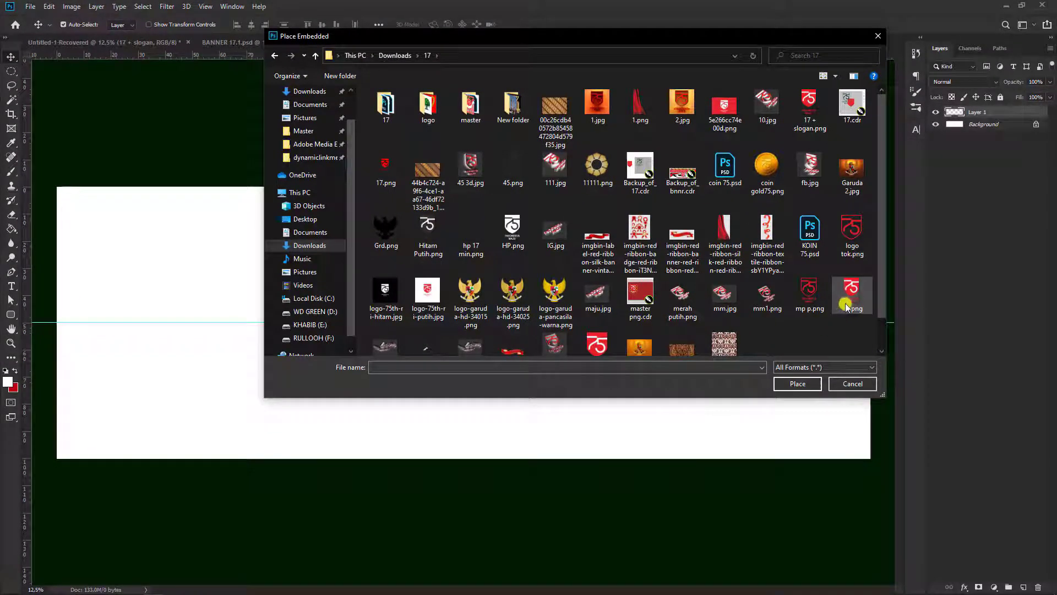
{"action": "double_click", "coordinate": [845, 302]}
{"action": "key", "text": "Return"}
{"action": "right_click", "coordinate": [1015, 112]}
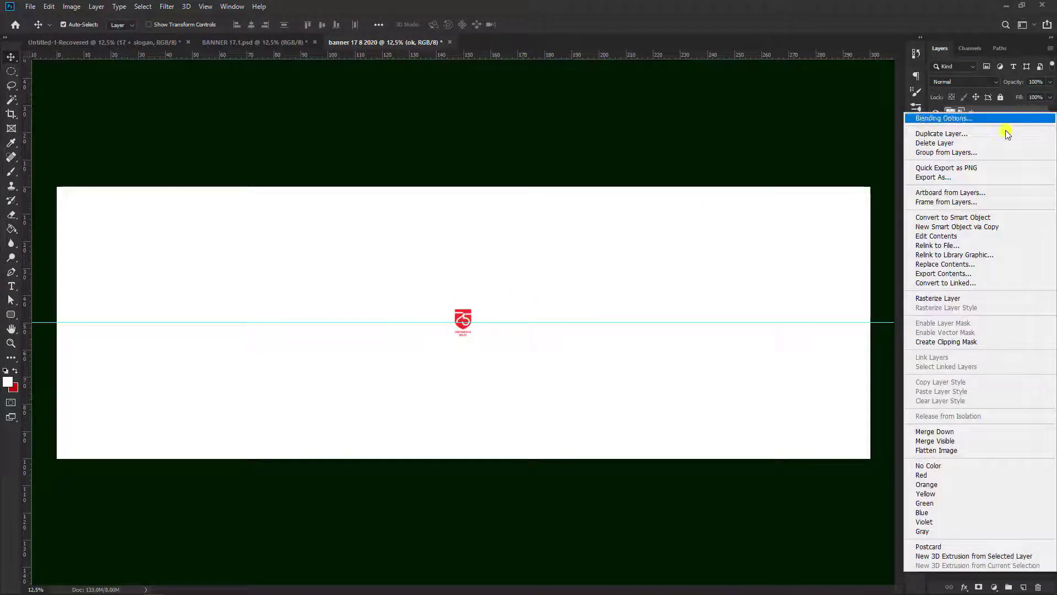
{"action": "left_click", "coordinate": [944, 297]}
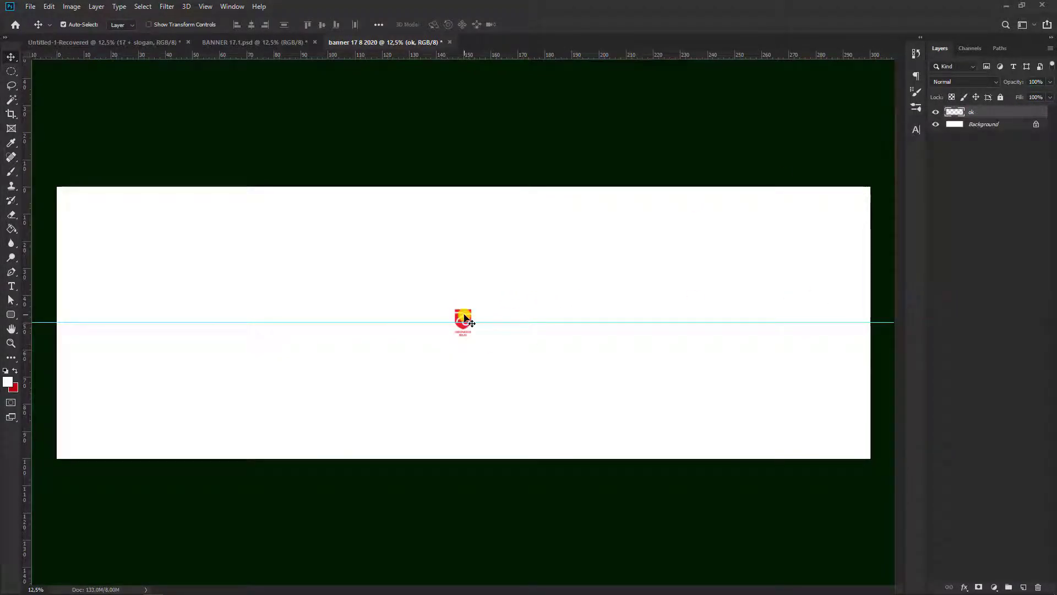
Step: Enlarge the 75 logo to over half the canvas height and move it to the banner's right end
{"action": "key", "text": "ctrl+t"}
{"action": "left_click_drag", "start_coordinate": [477, 337], "coordinate": [659, 448]}
{"action": "key", "text": "Return"}
{"action": "left_click_drag", "start_coordinate": [686, 297], "coordinate": [808, 295]}
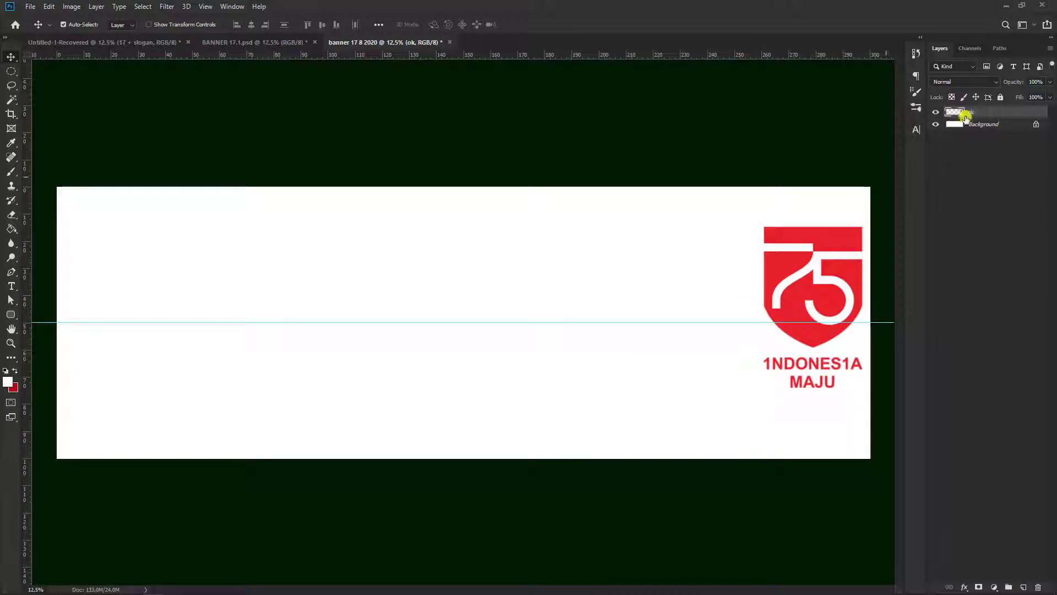
Step: On a new layer above the Background, draw a closed Pen path around the logo, curving from the bottom edge to the guide at about 250 cm
{"action": "left_click", "coordinate": [1001, 124]}
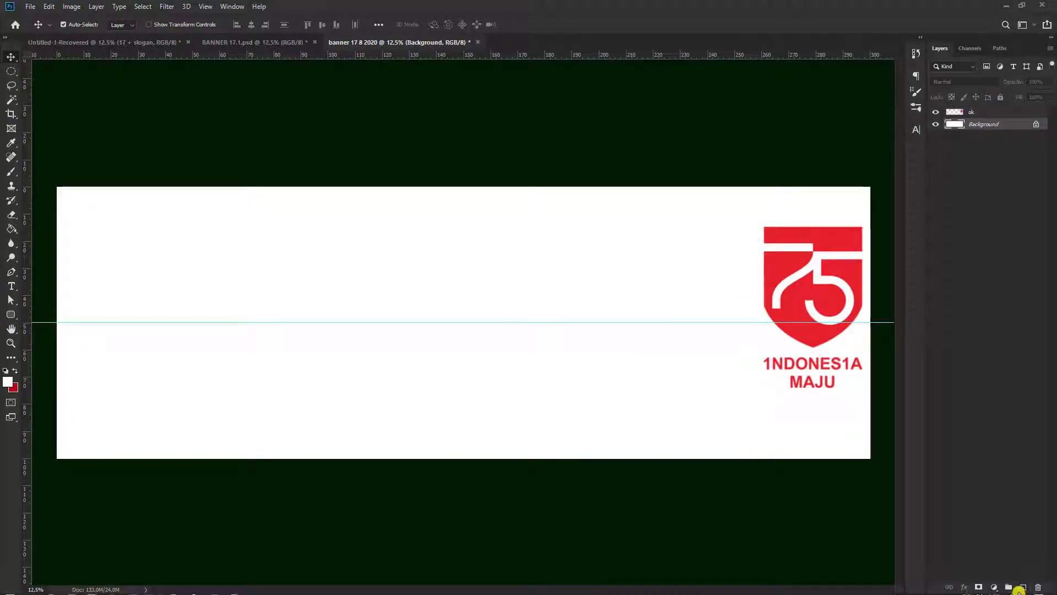
{"action": "left_click", "coordinate": [1023, 588]}
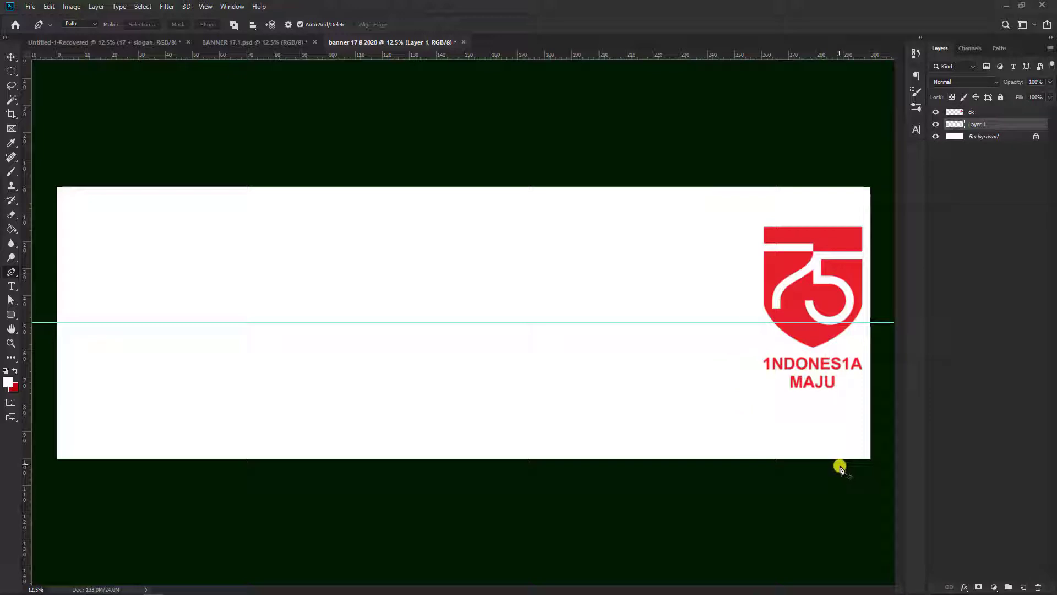
{"action": "left_click", "coordinate": [832, 464]}
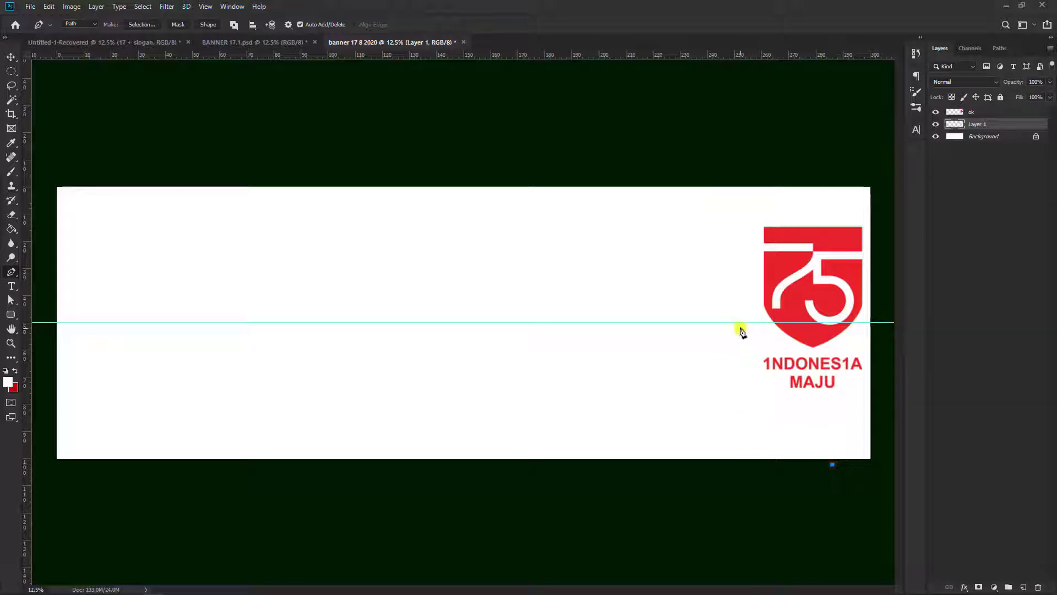
{"action": "left_click_drag", "start_coordinate": [735, 323], "coordinate": [712, 195]}
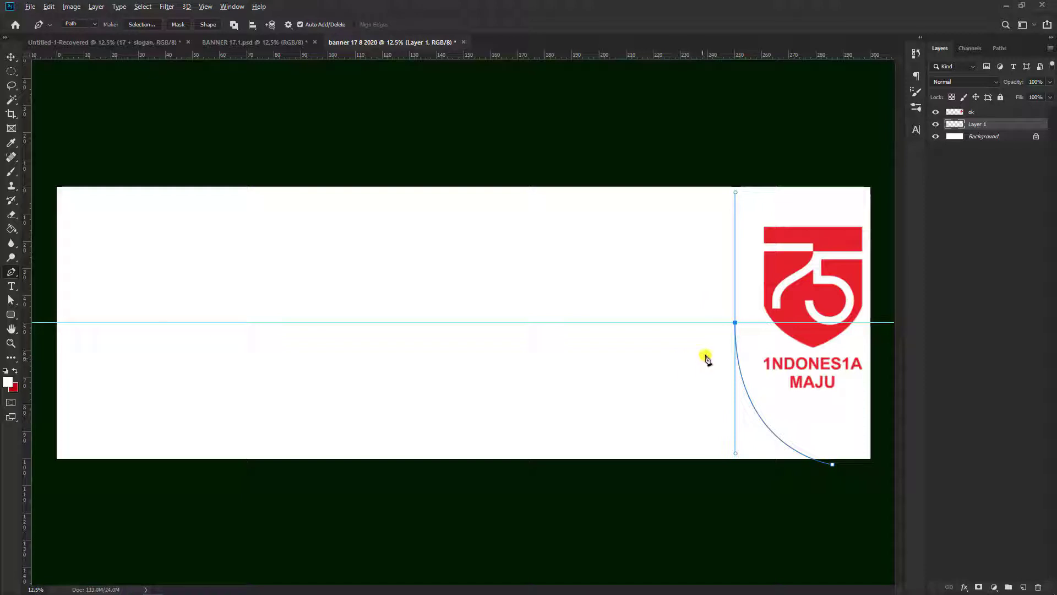
{"action": "left_click", "coordinate": [736, 323], "text": "alt"}
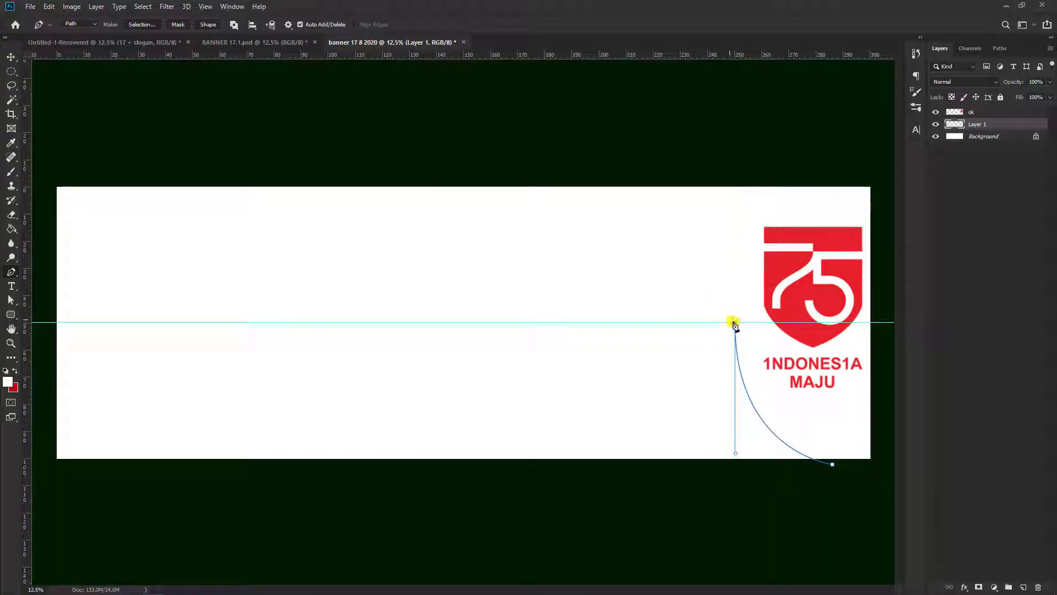
{"action": "left_click", "coordinate": [735, 142]}
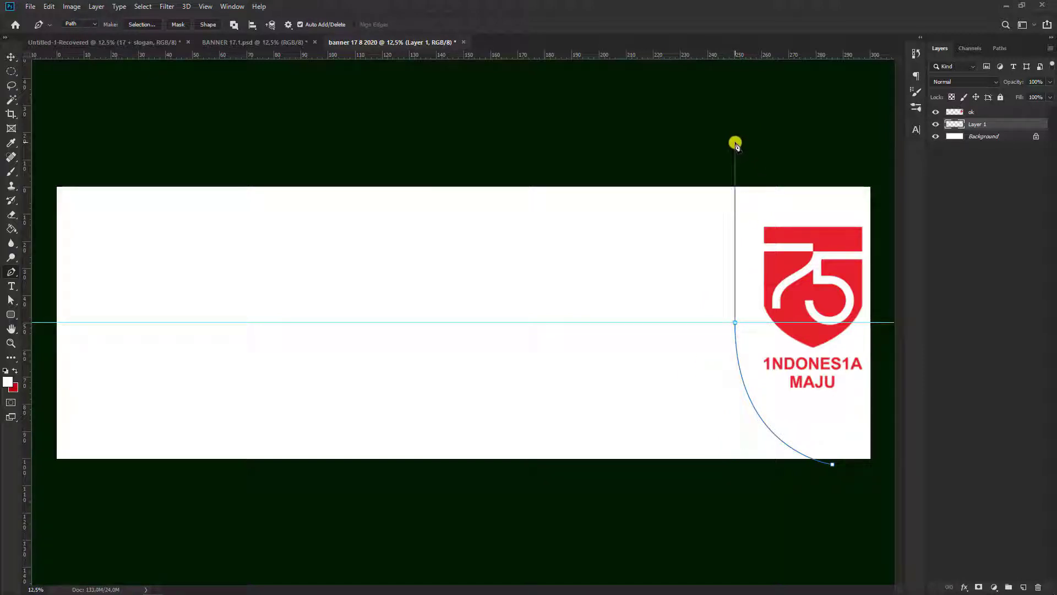
{"action": "left_click", "coordinate": [887, 142]}
{"action": "left_click", "coordinate": [887, 482]}
{"action": "left_click", "coordinate": [834, 466]}
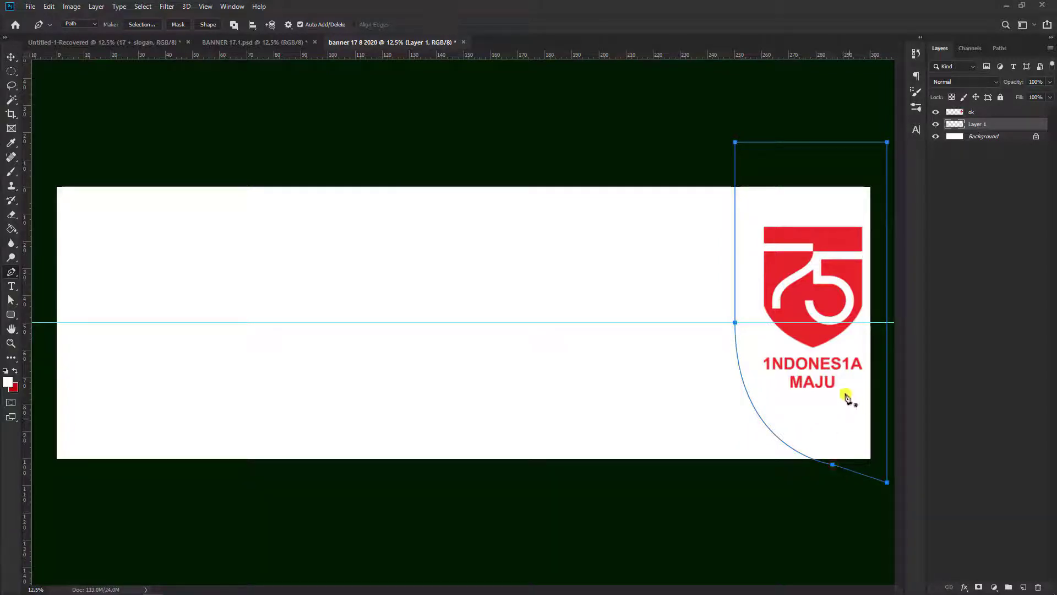
Step: Convert the path into a new anti-aliased selection with a feather radius of 0 pixels, and hide the logo layer
{"action": "right_click", "coordinate": [764, 391]}
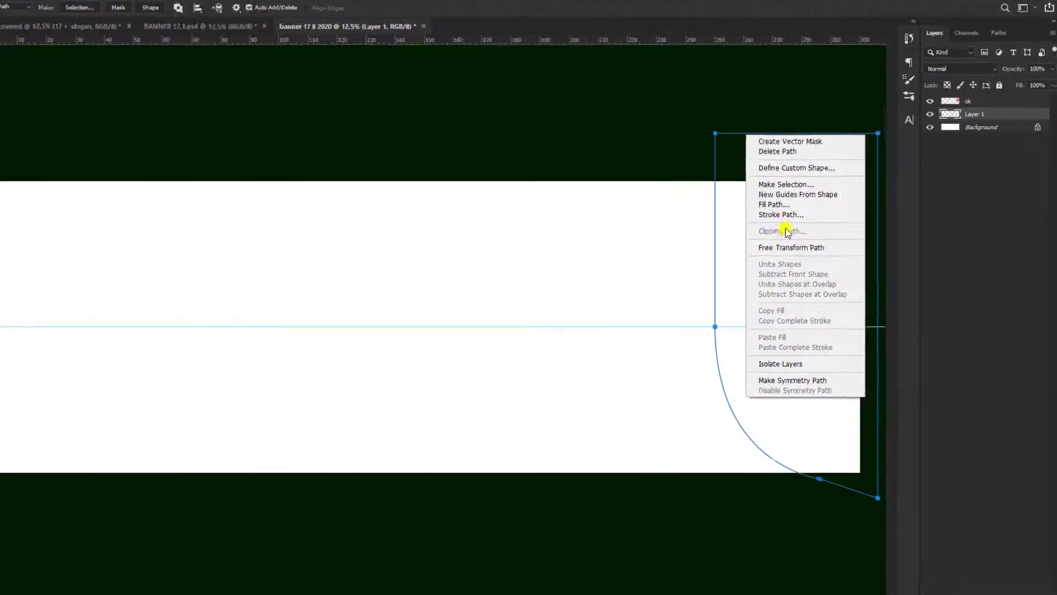
{"action": "left_click", "coordinate": [809, 190]}
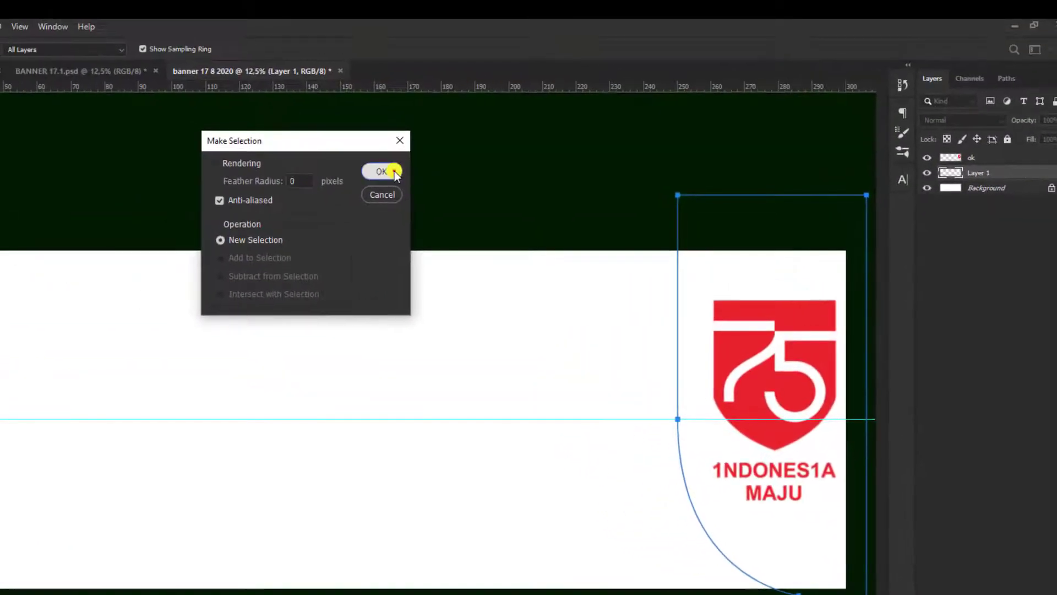
{"action": "left_click", "coordinate": [164, 35]}
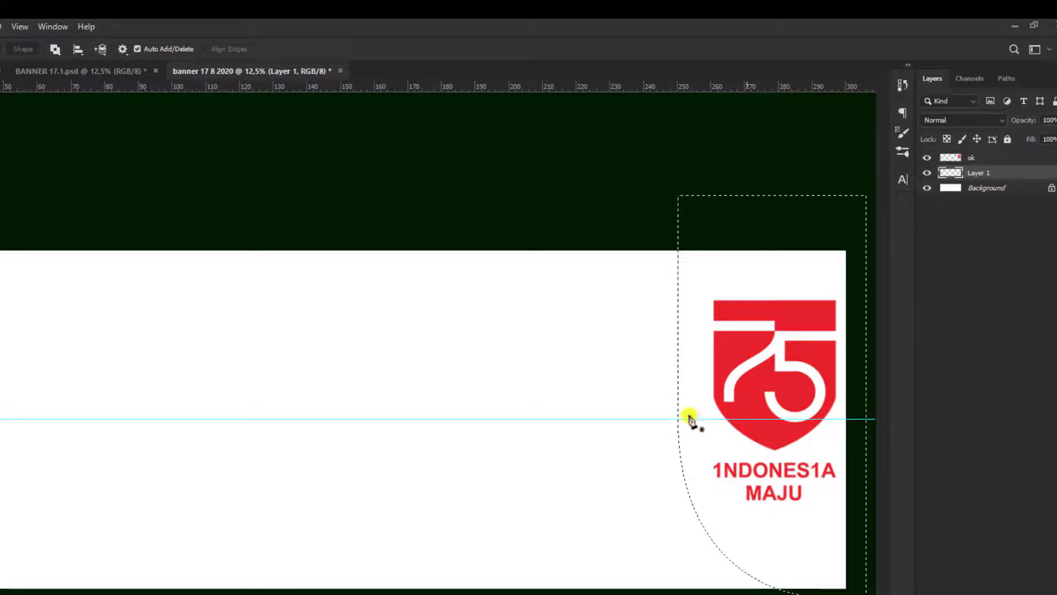
{"action": "left_click", "coordinate": [927, 157]}
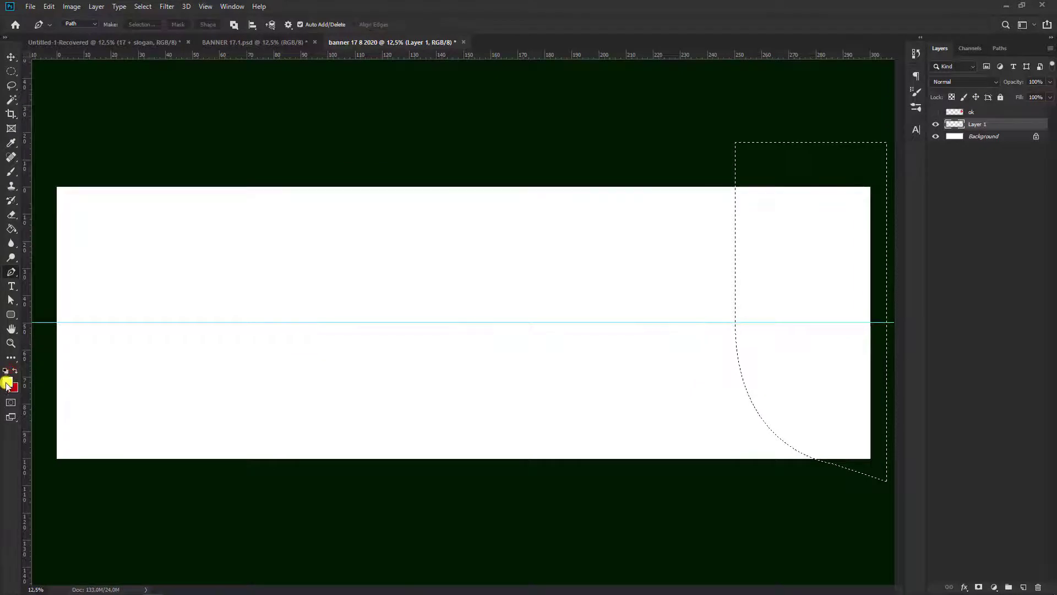
Step: Set the foreground colour to red ff0000, fill the curved selection on Layer 1 with the Paint Bucket, and deselect
{"action": "left_click", "coordinate": [8, 381]}
{"action": "left_click_drag", "start_coordinate": [760, 396], "coordinate": [923, 328]}
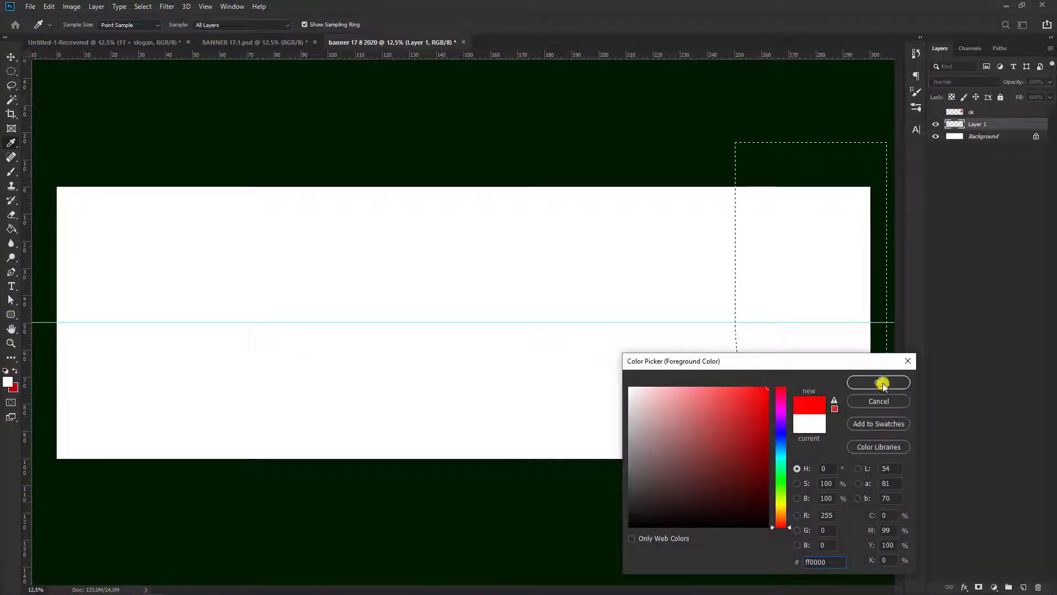
{"action": "left_click", "coordinate": [879, 381]}
{"action": "key", "text": "p"}
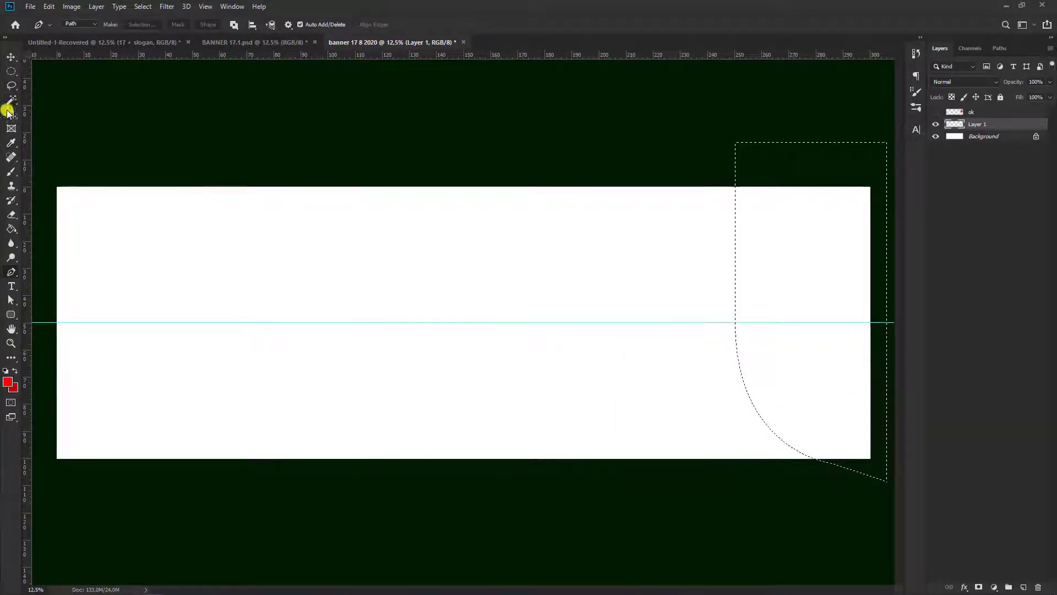
{"action": "left_click", "coordinate": [11, 229]}
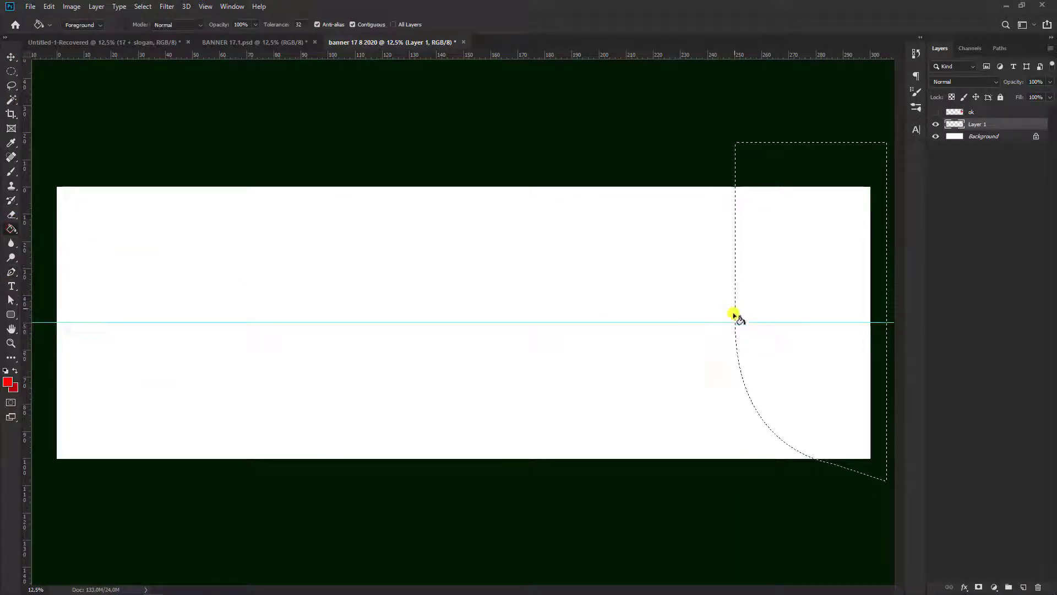
{"action": "left_click", "coordinate": [778, 272]}
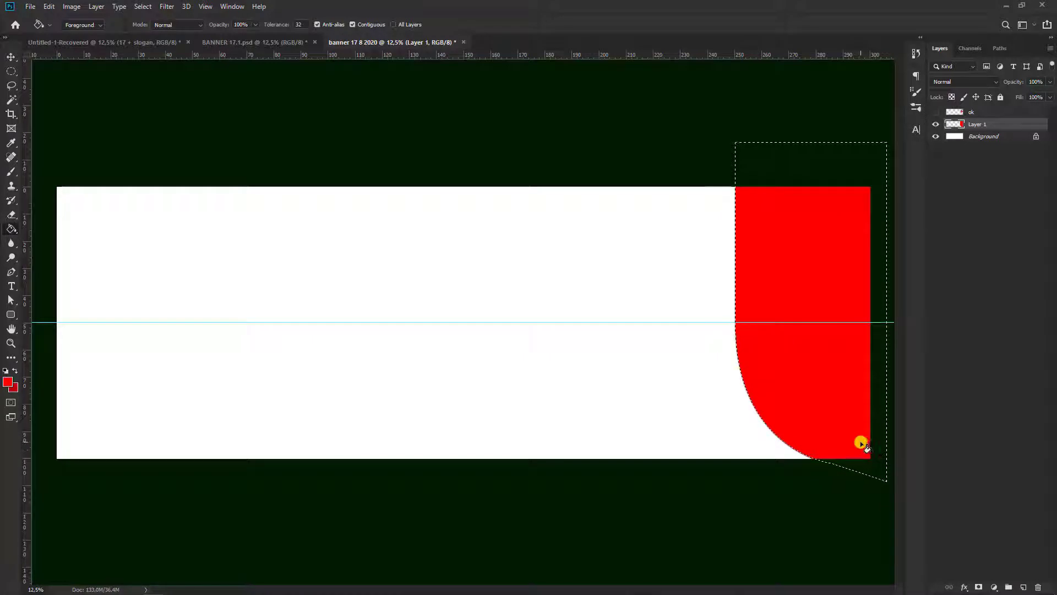
{"action": "key", "text": "ctrl+d"}
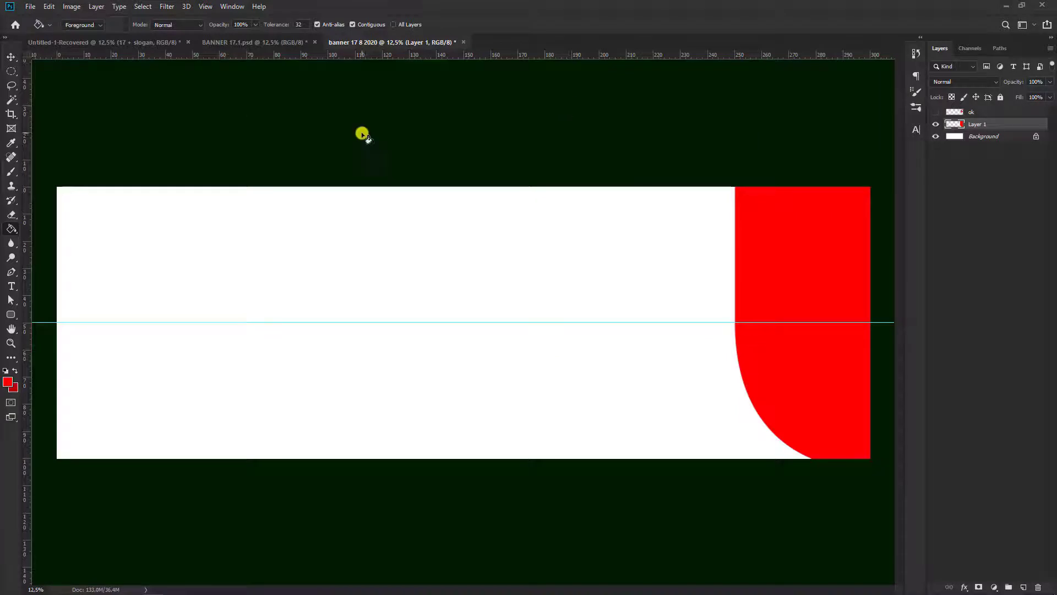
Step: Duplicate the red curved panel with the Move tool and place the copy about 62 cm to its left
{"action": "left_click", "coordinate": [10, 56]}
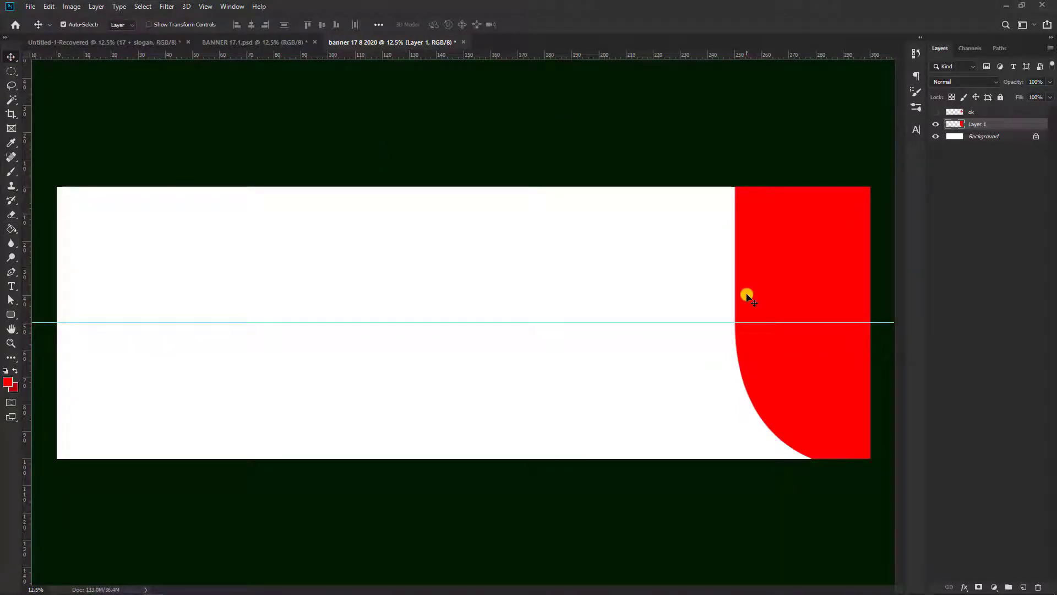
{"action": "key", "text": "alt"}
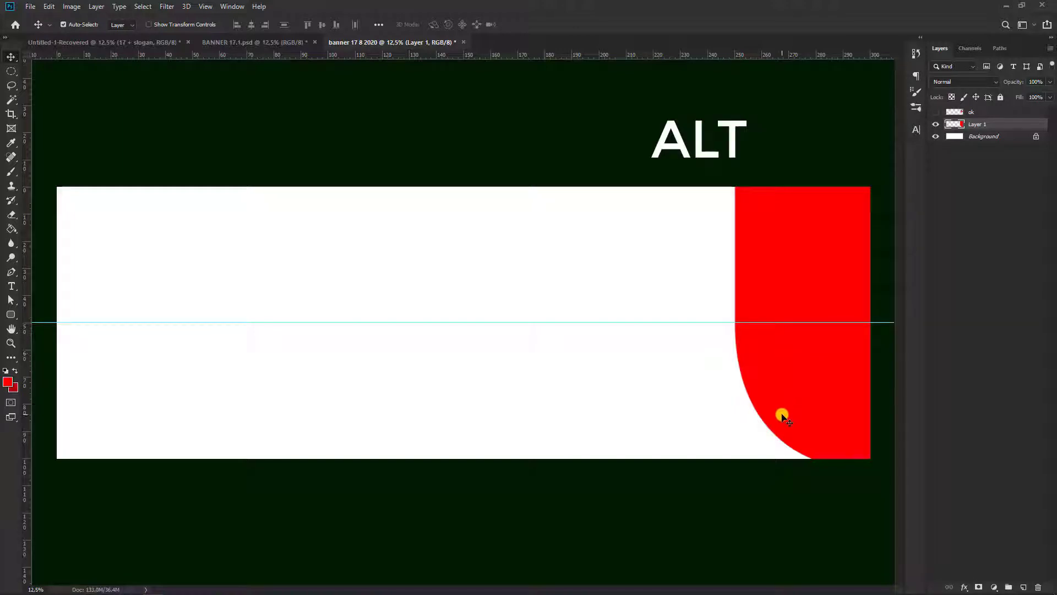
{"action": "left_click_drag", "start_coordinate": [777, 380], "coordinate": [610, 378]}
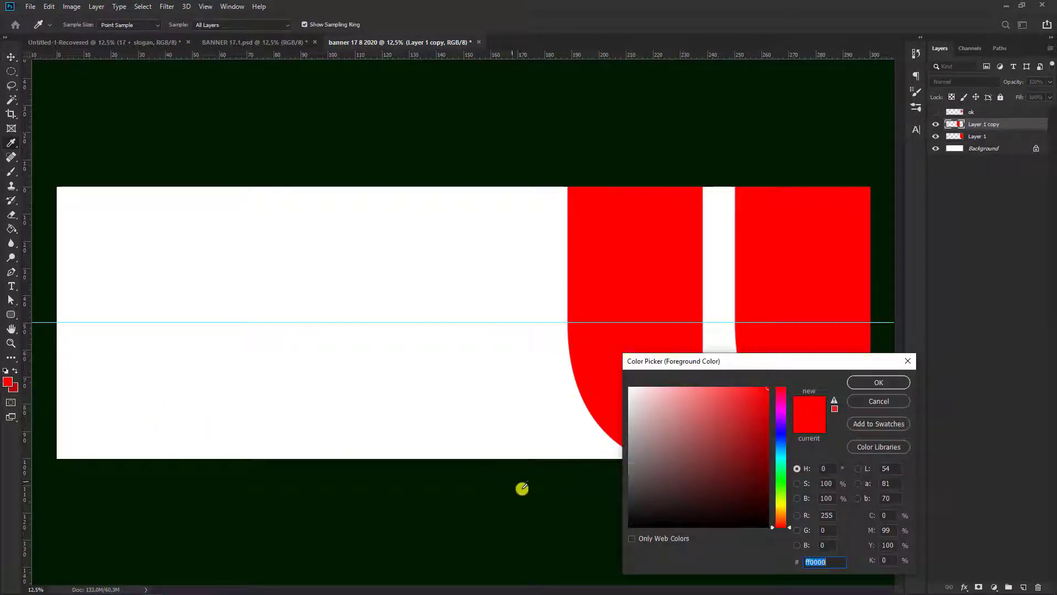
Step: Set the foreground colour to black 000000 and fill the duplicated panel with the Paint Bucket
{"action": "type", "text": "000000"}
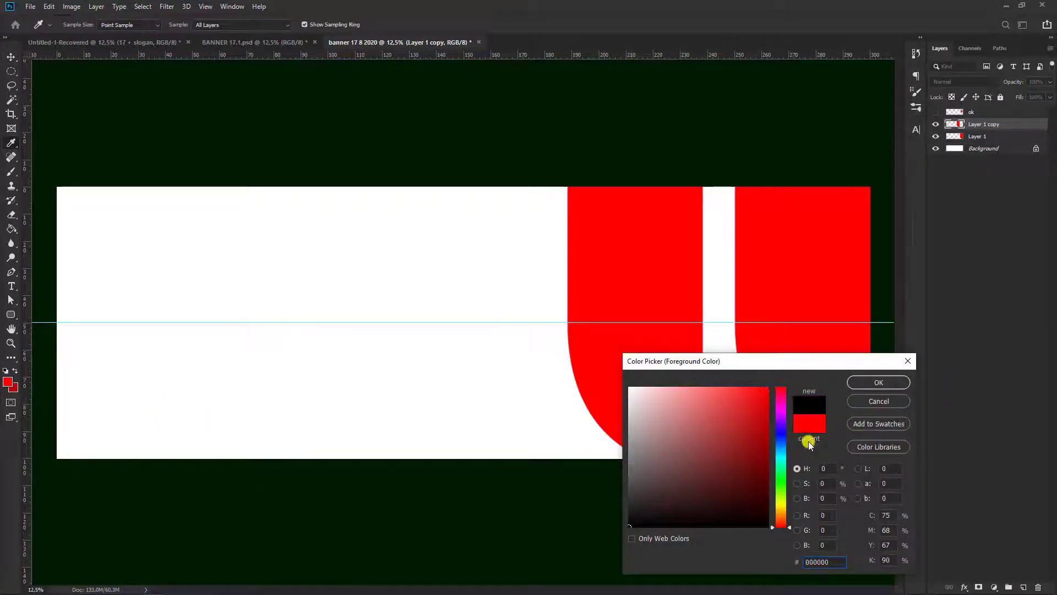
{"action": "left_click", "coordinate": [876, 384]}
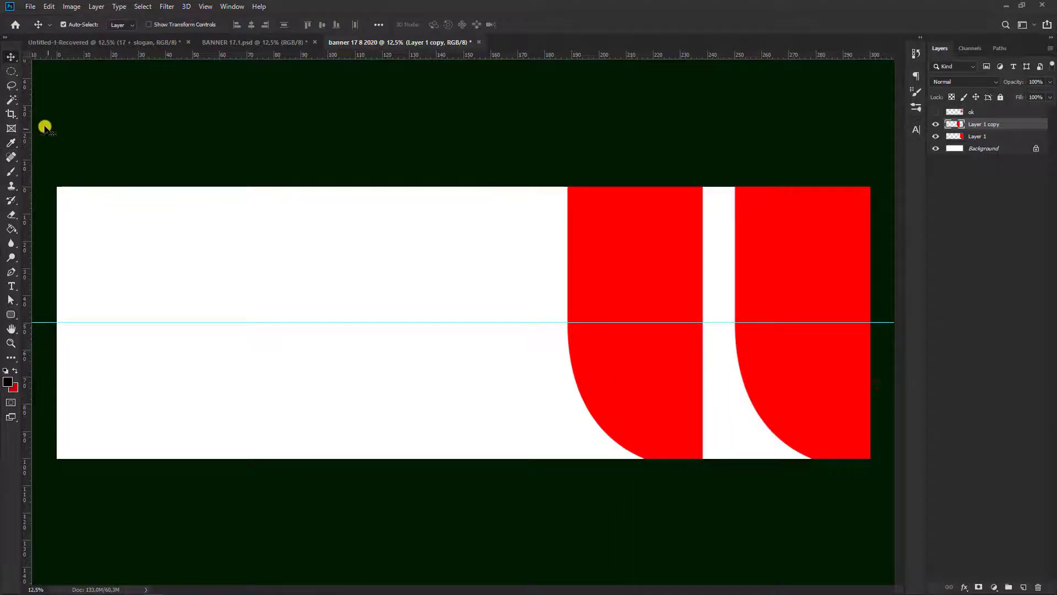
{"action": "left_click", "coordinate": [9, 232]}
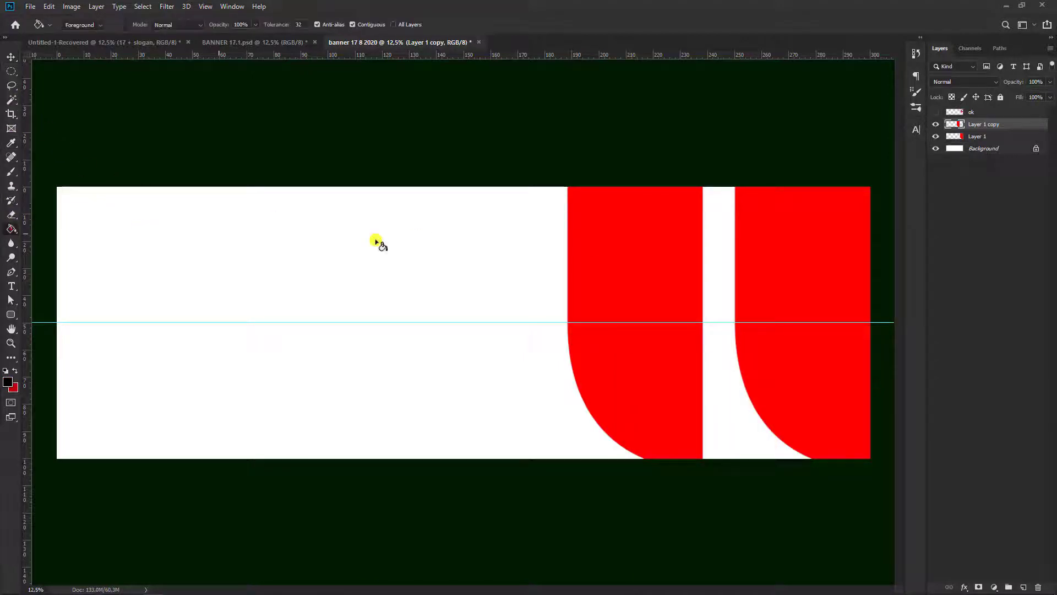
{"action": "left_click", "coordinate": [649, 229]}
Step: Move Layer 1 copy below Layer 1 and shift the black panel behind the red one, leaving a strip about 7 cm wide exposed
{"action": "left_click", "coordinate": [11, 57]}
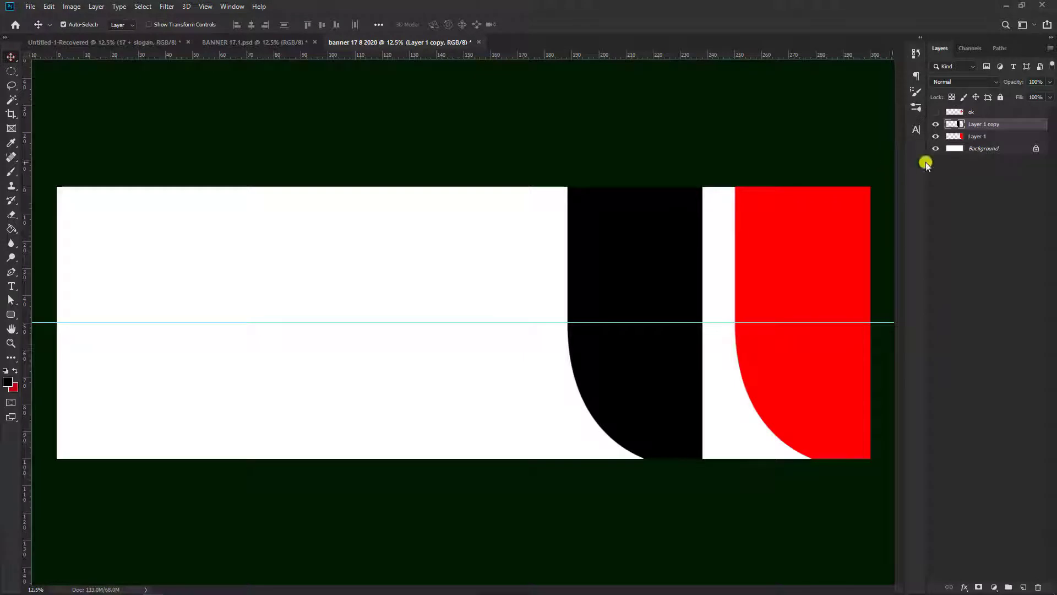
{"action": "left_click_drag", "start_coordinate": [1000, 126], "coordinate": [1009, 144]}
{"action": "left_click_drag", "start_coordinate": [672, 263], "coordinate": [817, 262]}
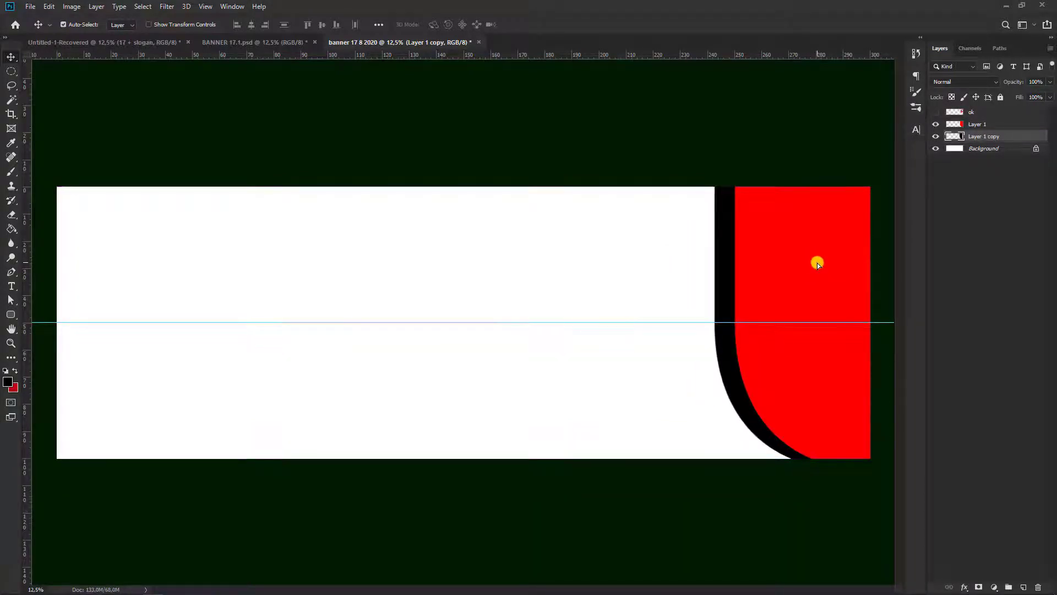
Step: On a new layer above the Background, make a rectangular selection about 300 x 45 cm across the bottom of the banner
{"action": "left_click", "coordinate": [984, 150]}
{"action": "left_click", "coordinate": [1025, 586]}
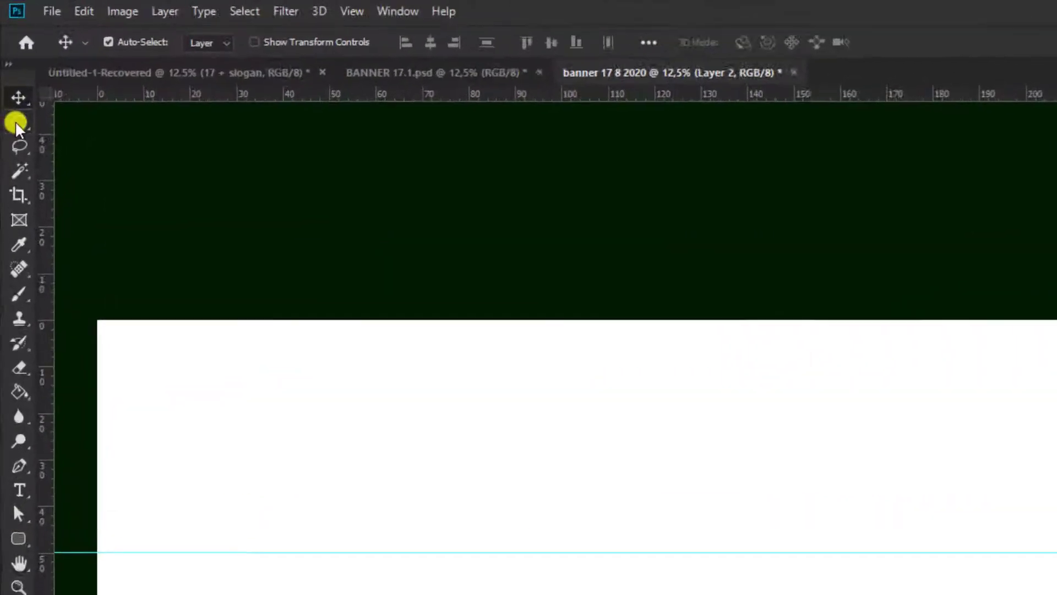
{"action": "left_click", "coordinate": [16, 123]}
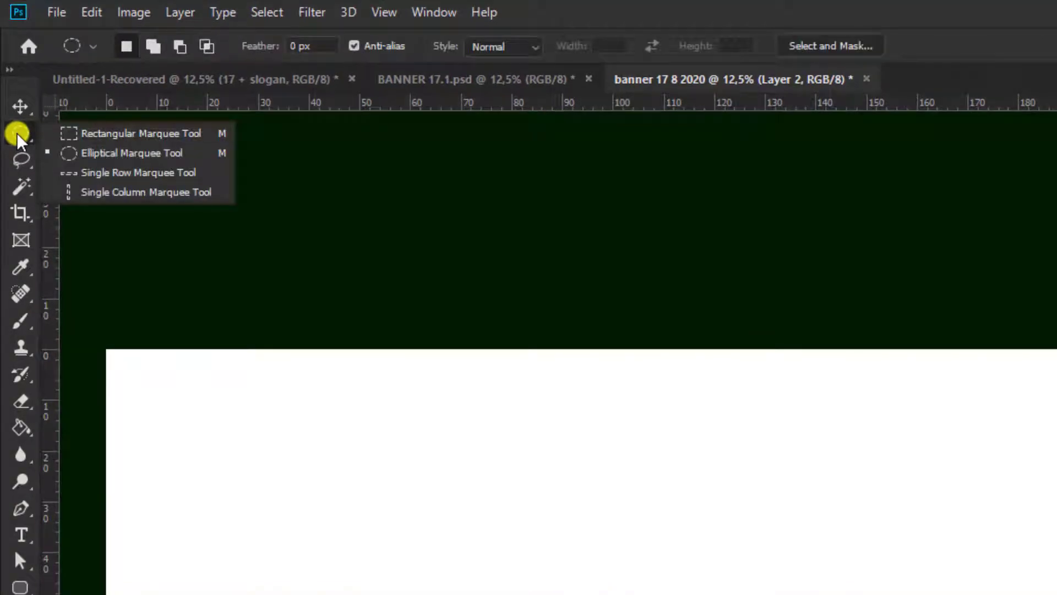
{"action": "left_click", "coordinate": [126, 138]}
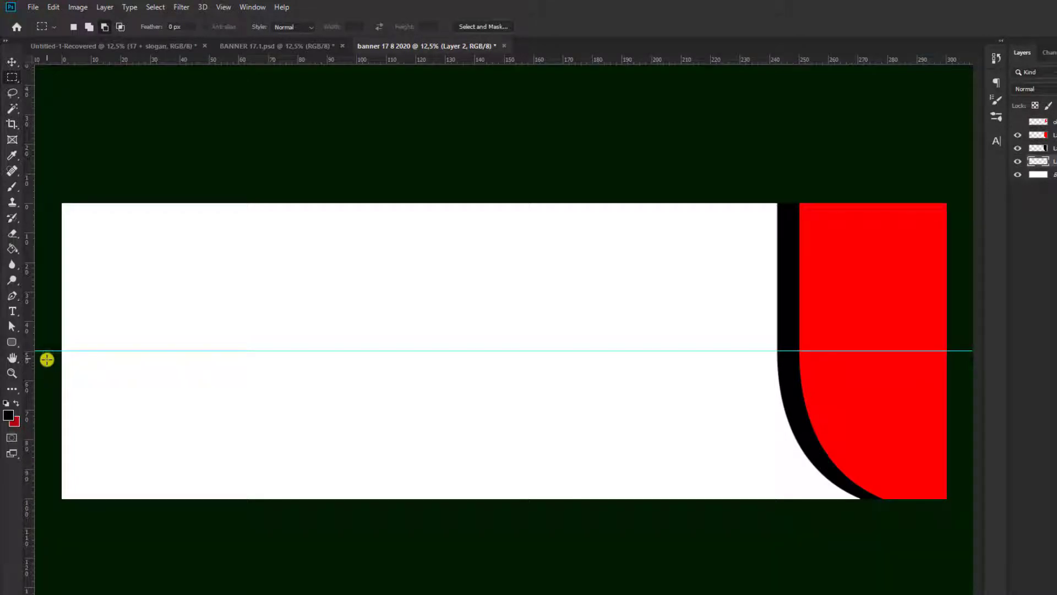
{"action": "left_click_drag", "start_coordinate": [44, 530], "coordinate": [956, 366]}
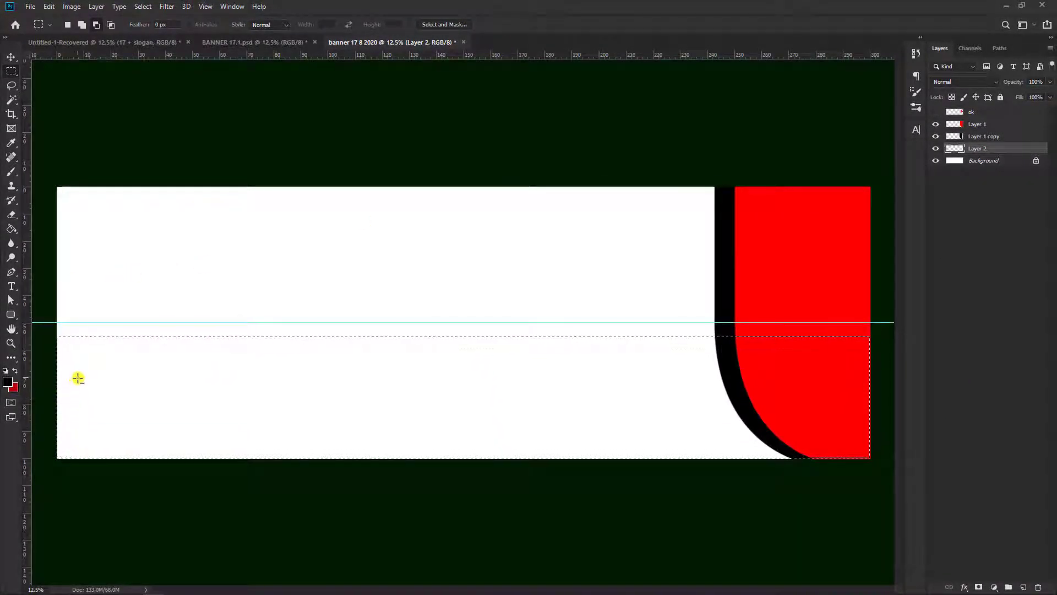
Step: Set the foreground colour to light red ff7676, fill the lower selection on Layer 2 with the Paint Bucket, and deselect
{"action": "left_click", "coordinate": [8, 381]}
{"action": "left_click", "coordinate": [630, 458]}
{"action": "mouse_move", "coordinate": [639, 488]}
{"action": "left_mouse_down"}
{"action": "mouse_move", "coordinate": [655, 406]}
{"action": "mouse_move", "coordinate": [704, 385]}
{"action": "left_mouse_up"}
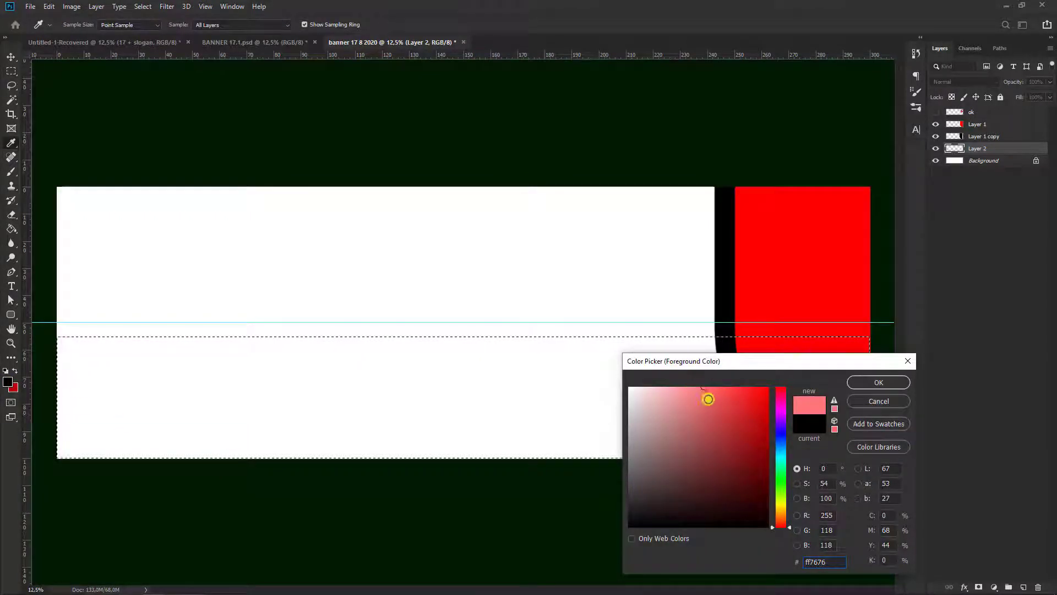
{"action": "left_click", "coordinate": [867, 382]}
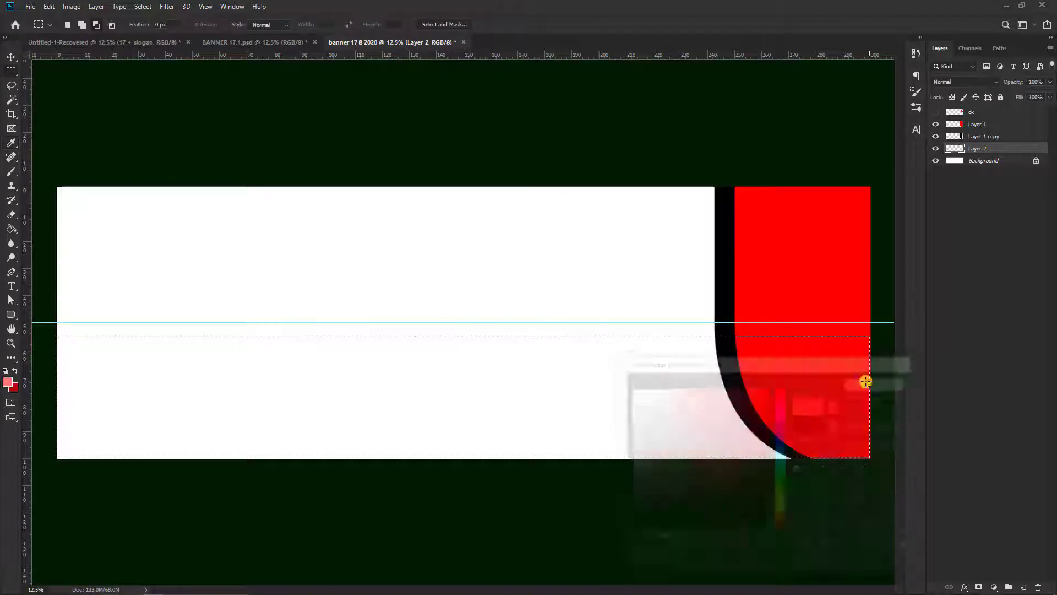
{"action": "left_click", "coordinate": [12, 228]}
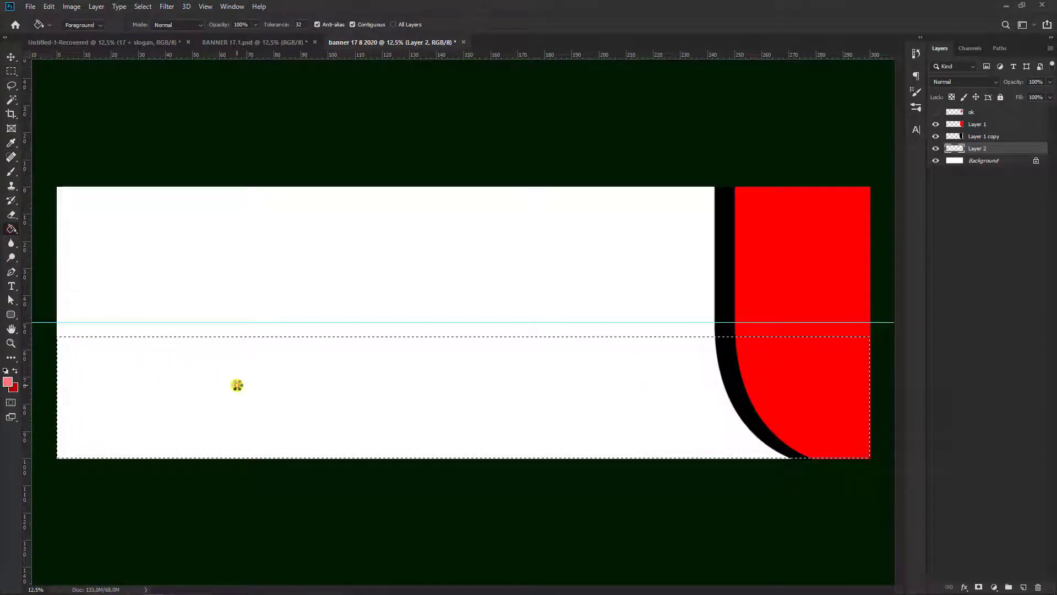
{"action": "left_click", "coordinate": [237, 384]}
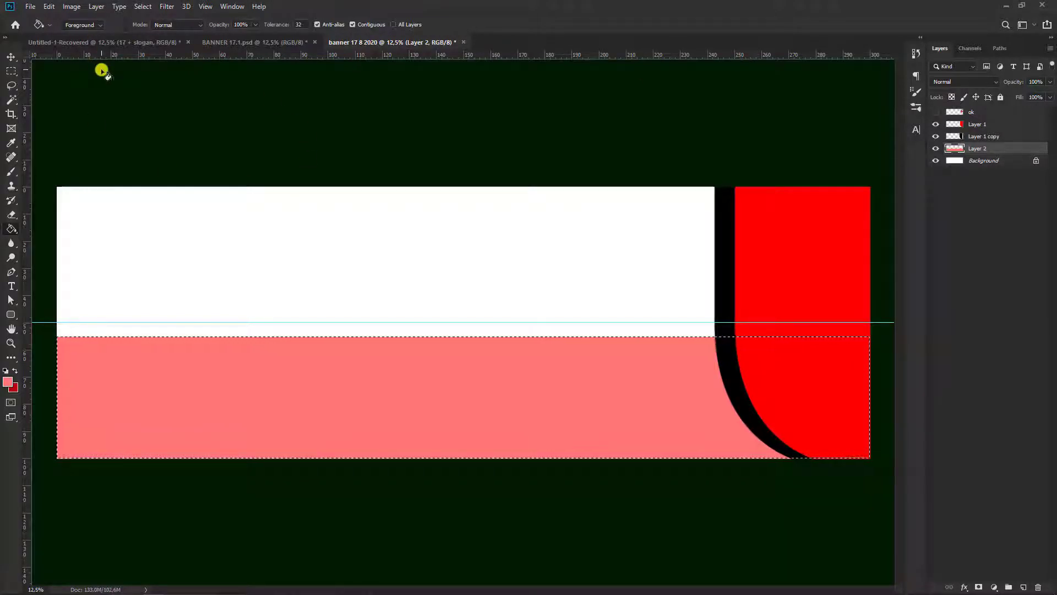
{"action": "key", "text": "ctrl+d"}
Step: Select the black panel's shape on Layer 1 copy with the Magic Wand tool
{"action": "left_click", "coordinate": [954, 141]}
{"action": "left_click", "coordinate": [935, 137]}
{"action": "left_click", "coordinate": [936, 137]}
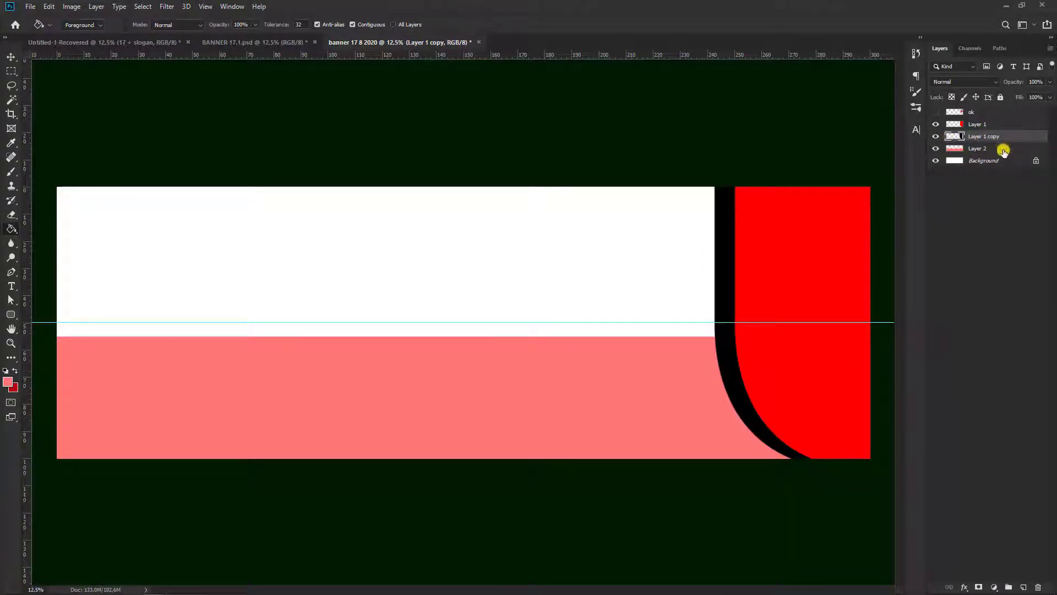
{"action": "left_click", "coordinate": [11, 102]}
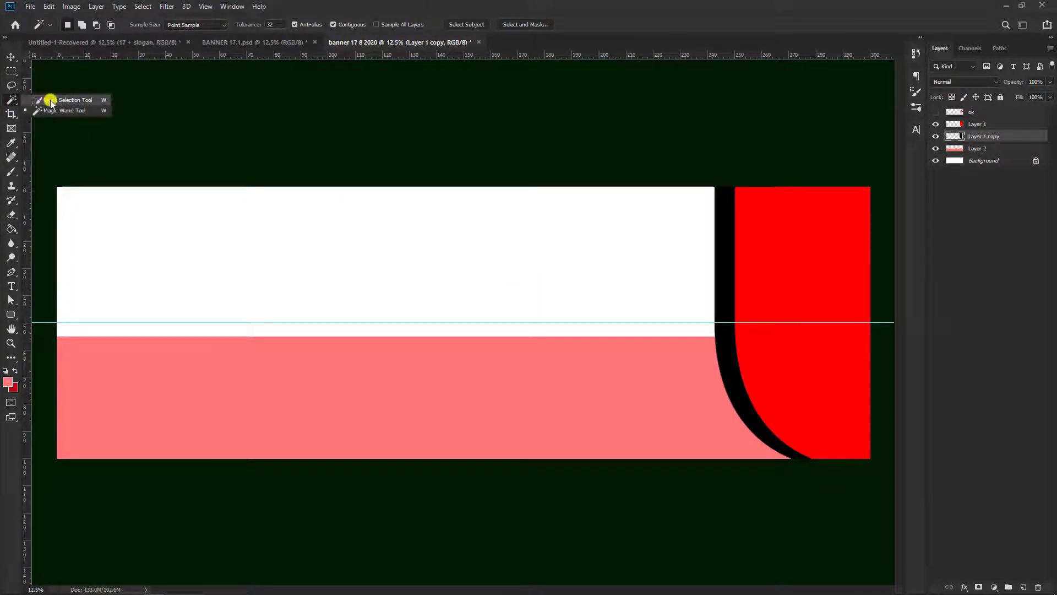
{"action": "left_click", "coordinate": [76, 112]}
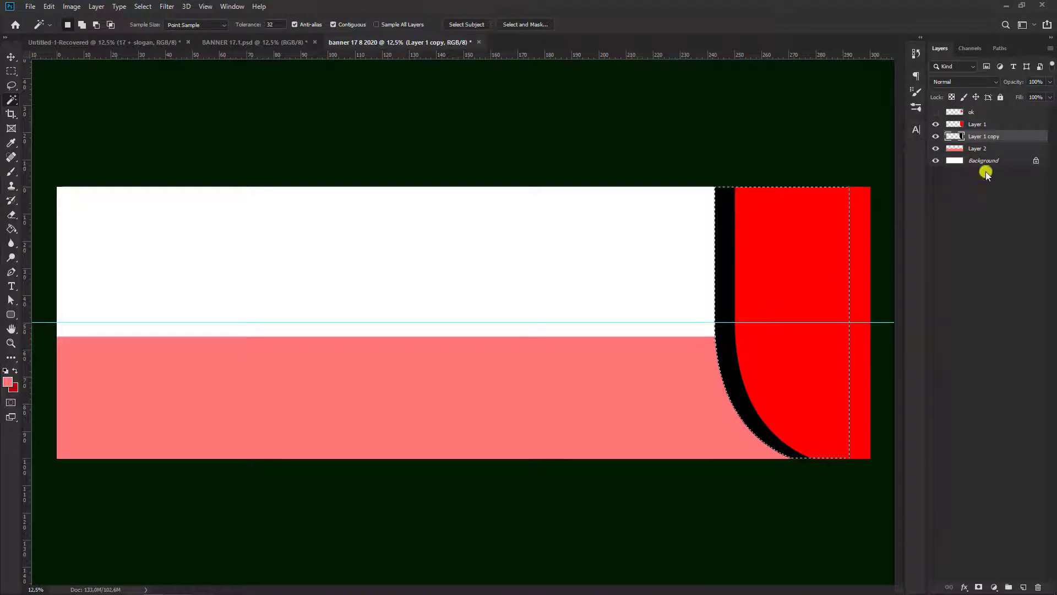
Step: Delete the selected panel area from the light red band on Layer 2, deselect, and check the cut by toggling Layer 1 copy's visibility
{"action": "left_click", "coordinate": [987, 150]}
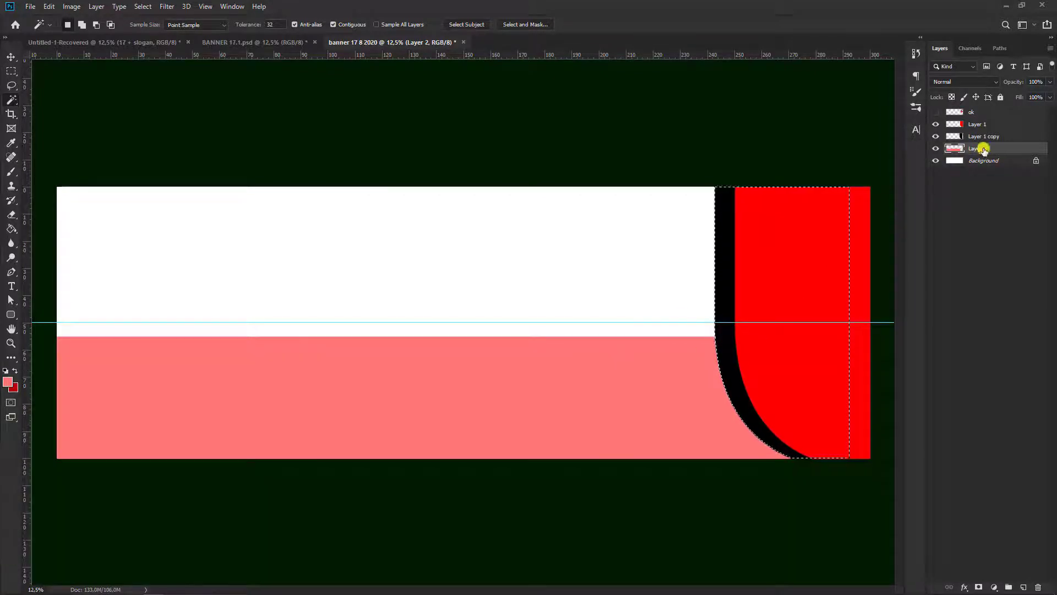
{"action": "left_click", "coordinate": [937, 136]}
{"action": "left_click", "coordinate": [938, 136]}
{"action": "left_click", "coordinate": [938, 136]}
{"action": "left_click", "coordinate": [937, 137]}
{"action": "left_click", "coordinate": [998, 141]}
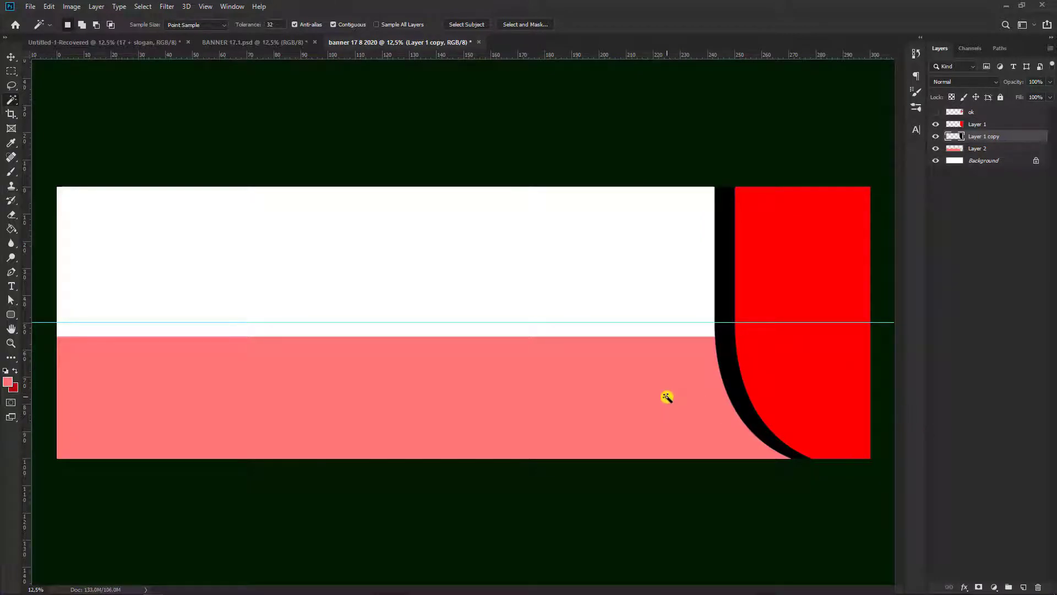
Step: Move the light red band about 8 cm left to leave a white curved gap beside the black strip
{"action": "left_click", "coordinate": [11, 55]}
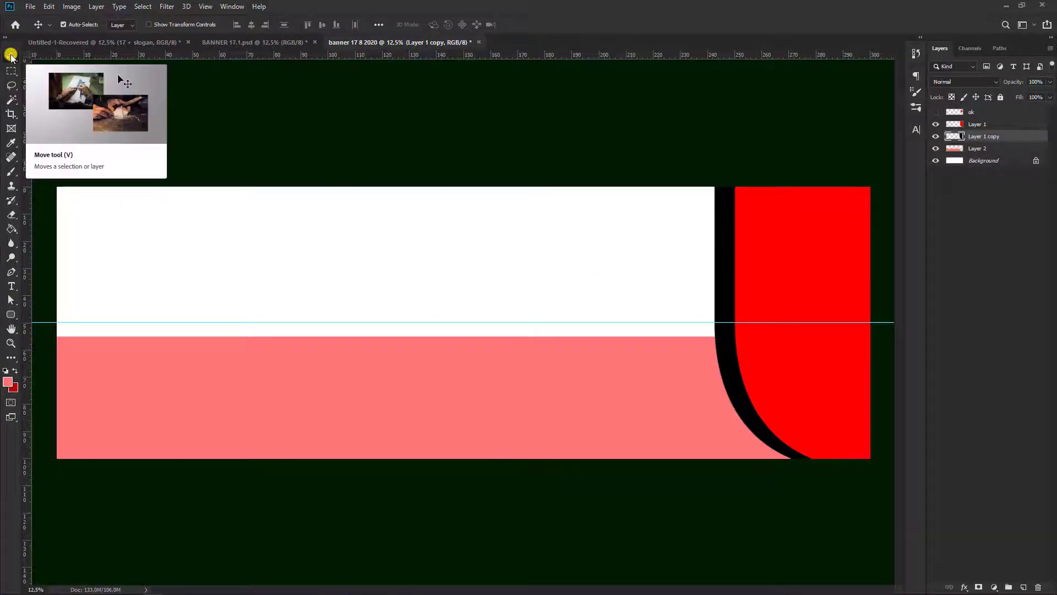
{"action": "left_click_drag", "start_coordinate": [672, 418], "coordinate": [650, 418]}
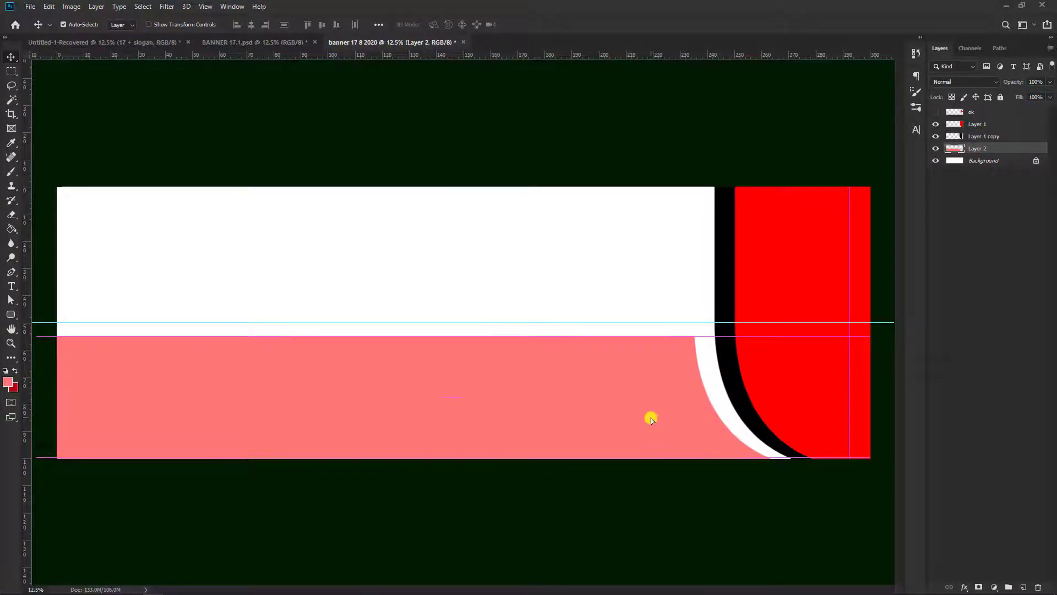
Step: On a new layer above the Background, make a rectangular selection about 235 x 48 cm from the banner's upper-left corner
{"action": "left_click", "coordinate": [987, 162]}
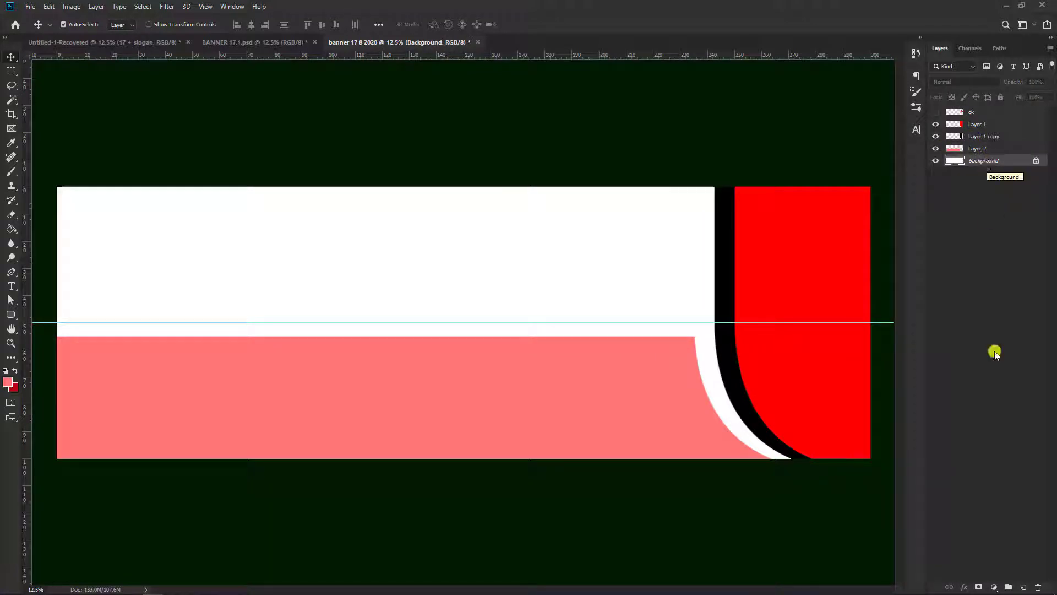
{"action": "left_click", "coordinate": [1022, 586]}
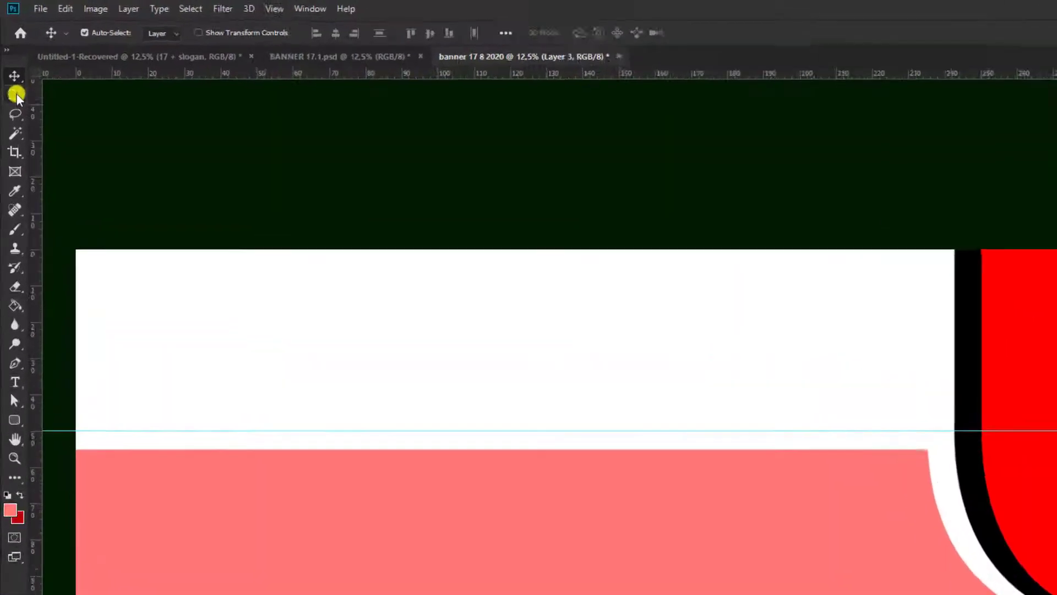
{"action": "left_click", "coordinate": [16, 94]}
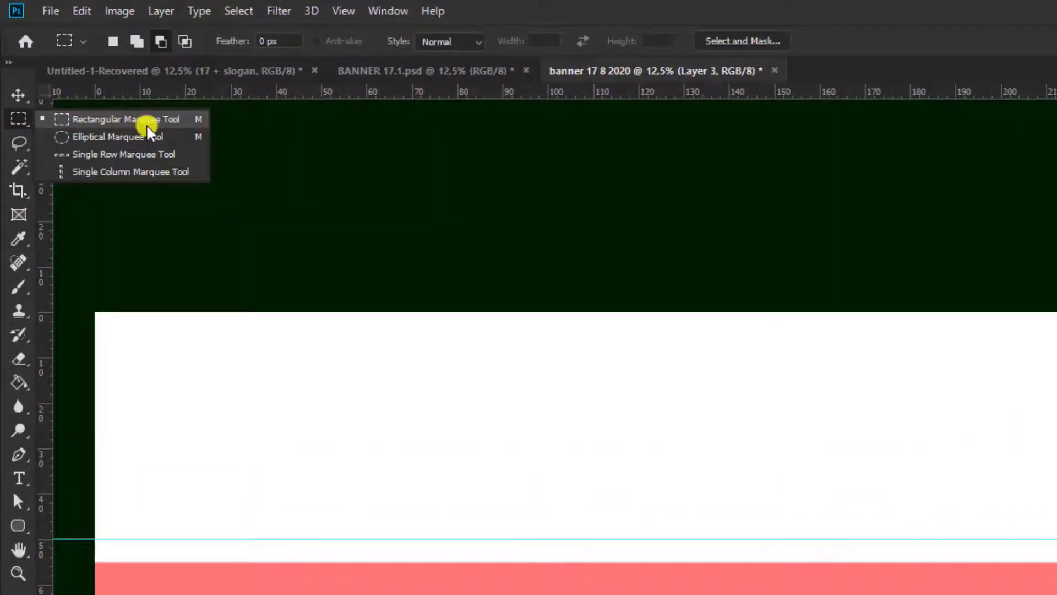
{"action": "left_click", "coordinate": [147, 129]}
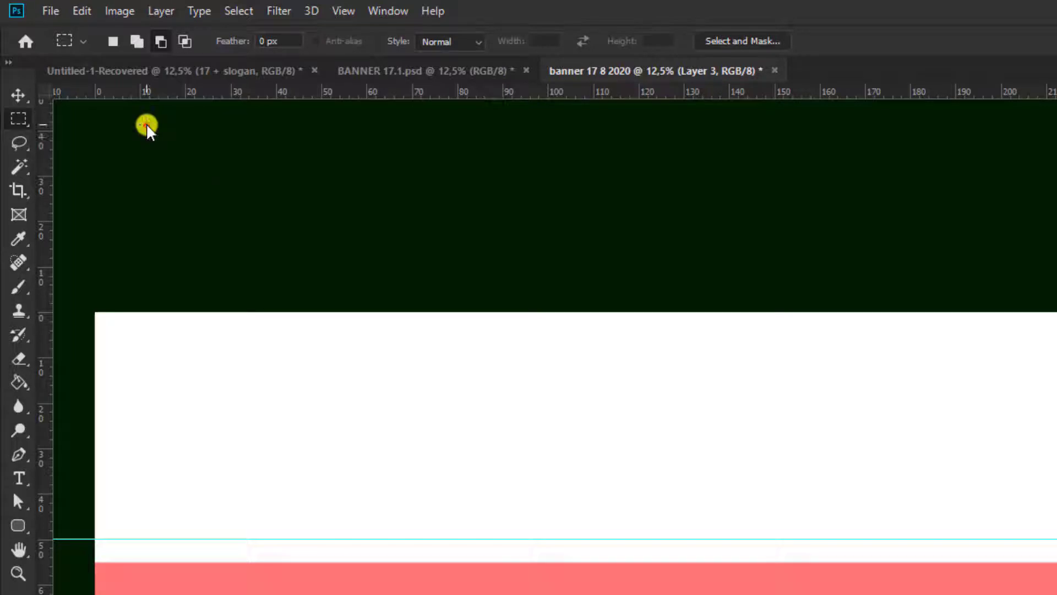
{"action": "left_click", "coordinate": [73, 403]}
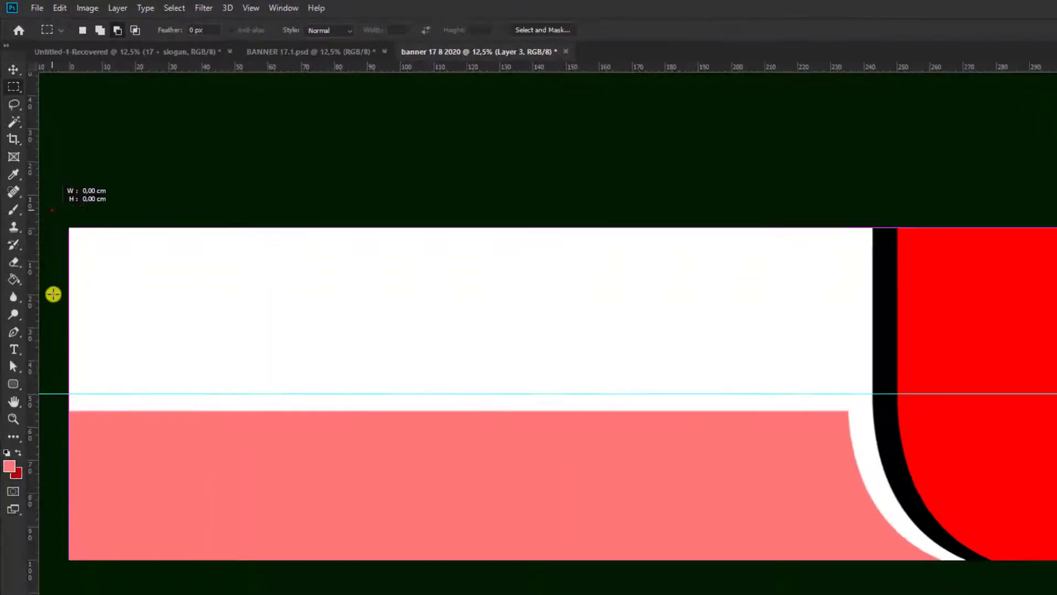
{"action": "left_click_drag", "start_coordinate": [54, 294], "coordinate": [843, 388]}
{"action": "left_click_drag", "start_coordinate": [753, 347], "coordinate": [758, 347]}
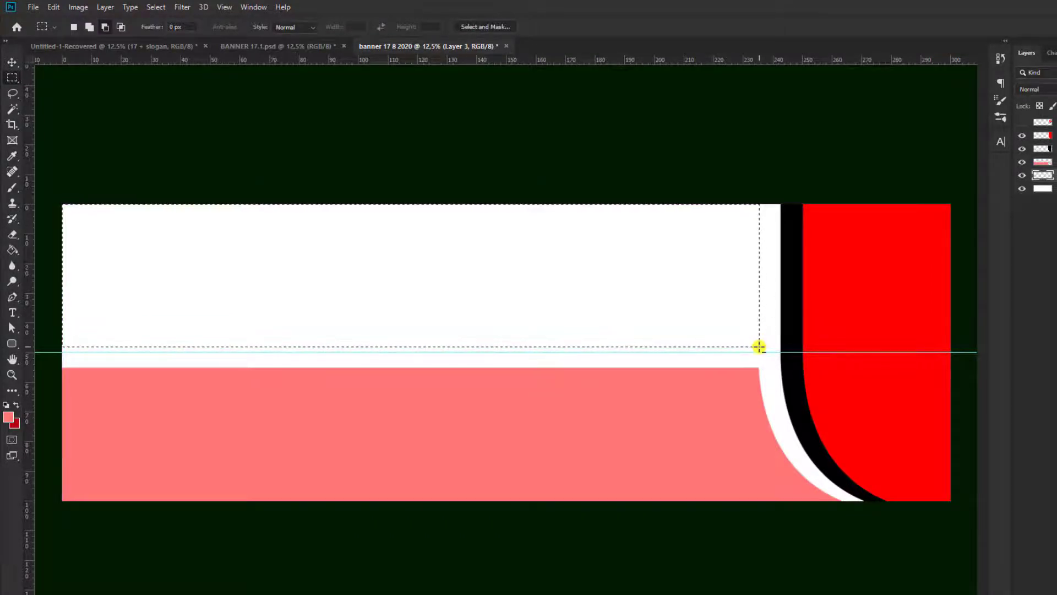
Step: Set the foreground colour to dark red (H 0, S 100, B 45), fill the upper selection on Layer 3 with the Paint Bucket, and deselect
{"action": "left_click", "coordinate": [7, 417]}
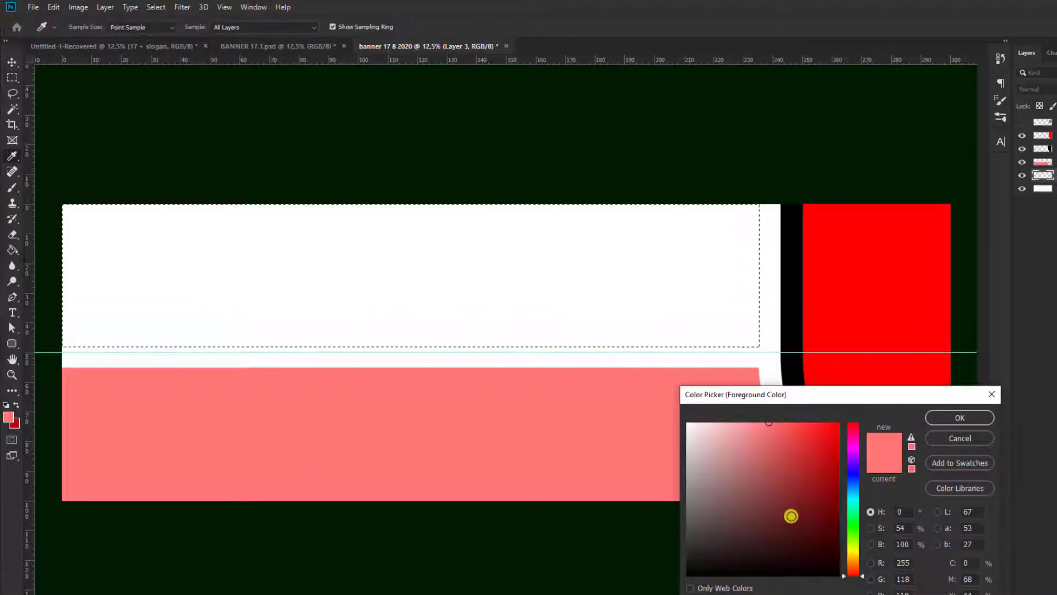
{"action": "left_click", "coordinate": [807, 525]}
{"action": "left_click_drag", "start_coordinate": [810, 520], "coordinate": [840, 507]}
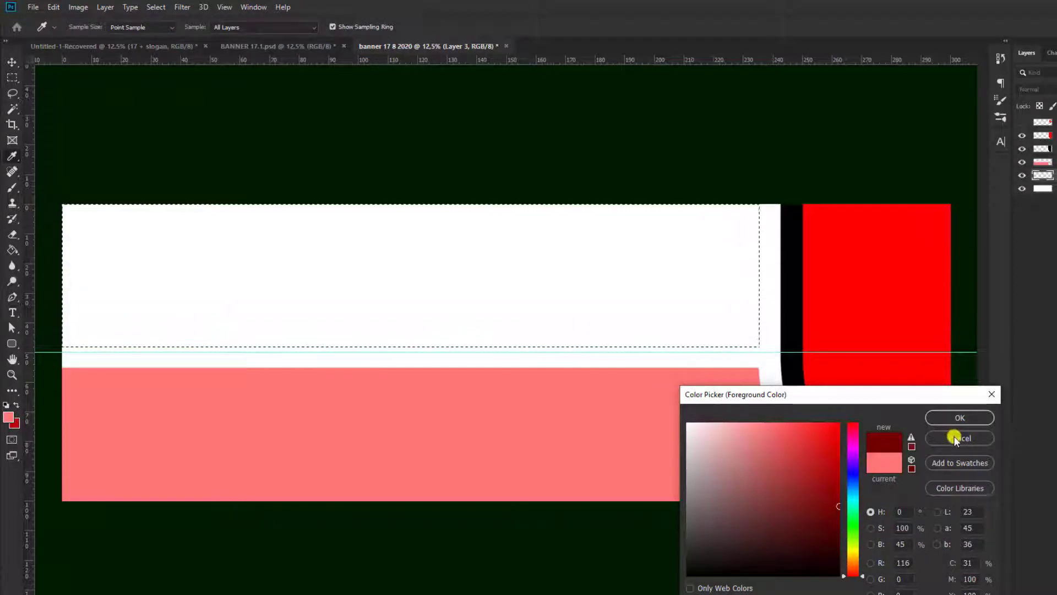
{"action": "left_click", "coordinate": [960, 418]}
{"action": "key", "text": "m"}
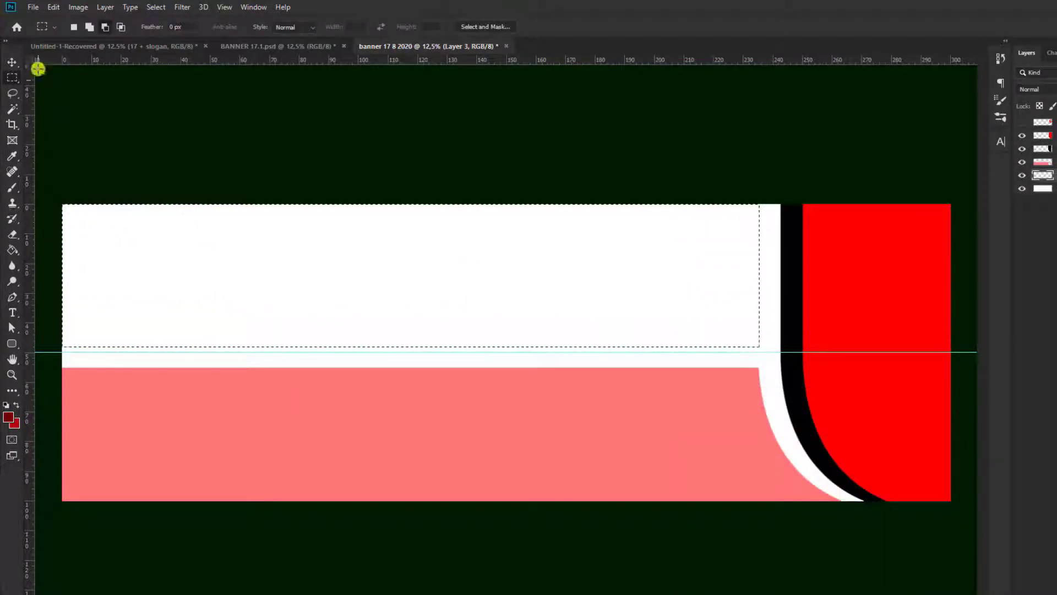
{"action": "left_click", "coordinate": [12, 249]}
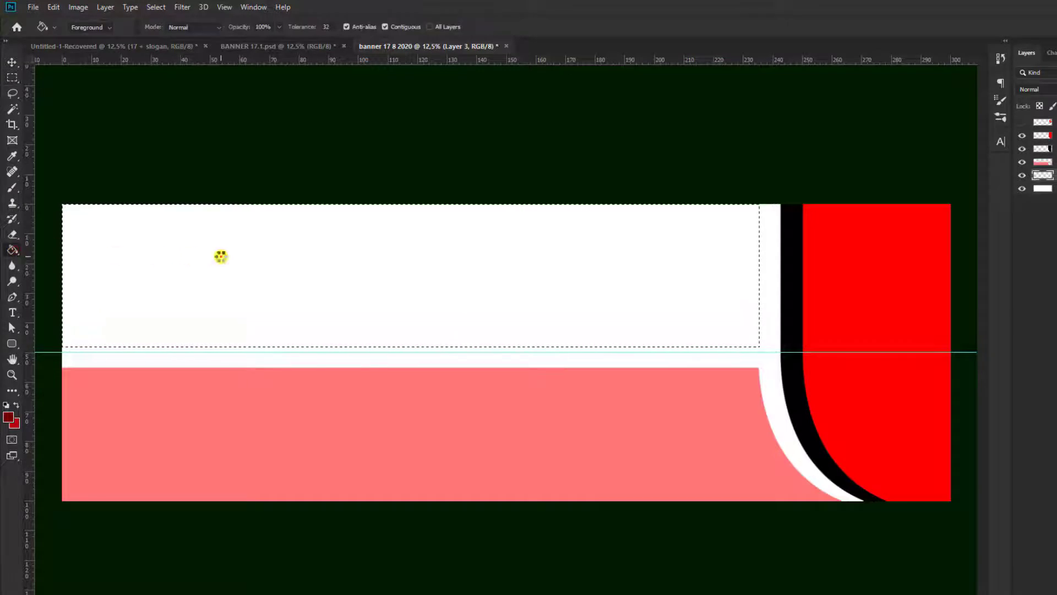
{"action": "left_click", "coordinate": [12, 62]}
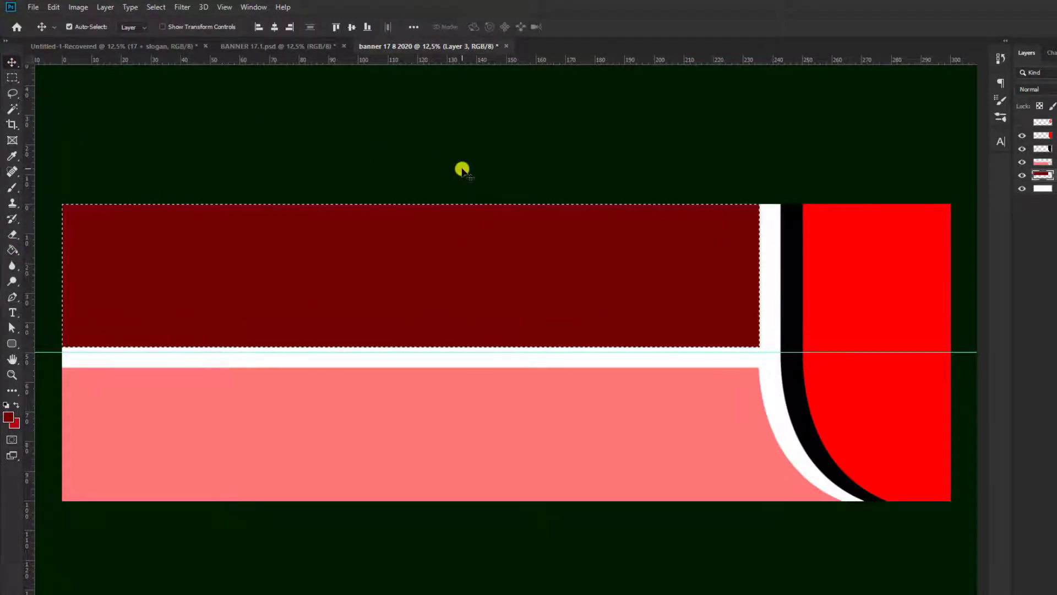
{"action": "key", "text": "ctrl+d"}
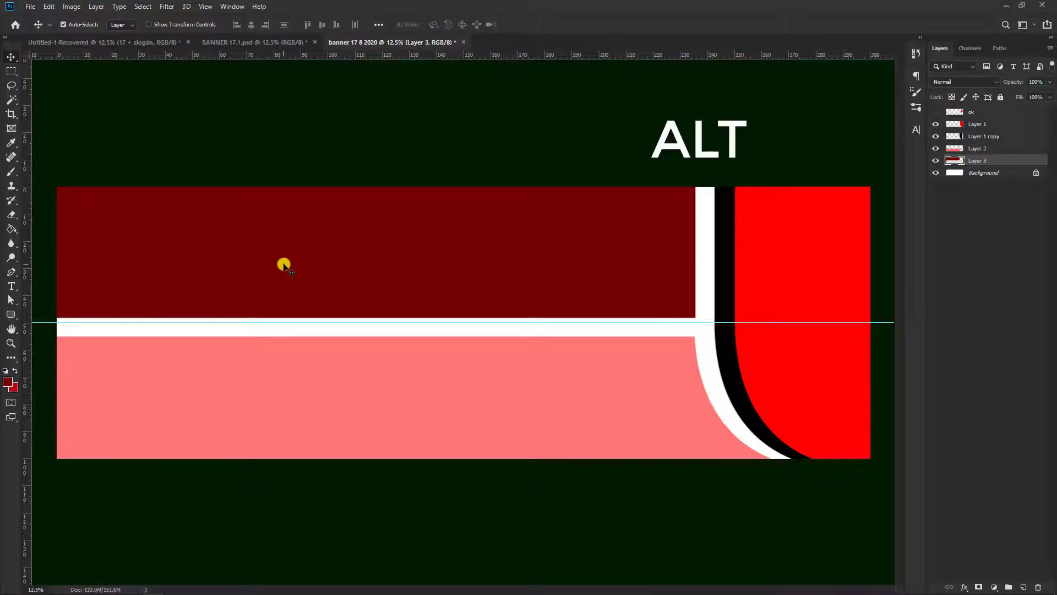
Step: Duplicate the dark red band of Layer 3 and set the foreground colour to bright red (ff0000)
{"action": "left_click_drag", "start_coordinate": [313, 270], "coordinate": [377, 279]}
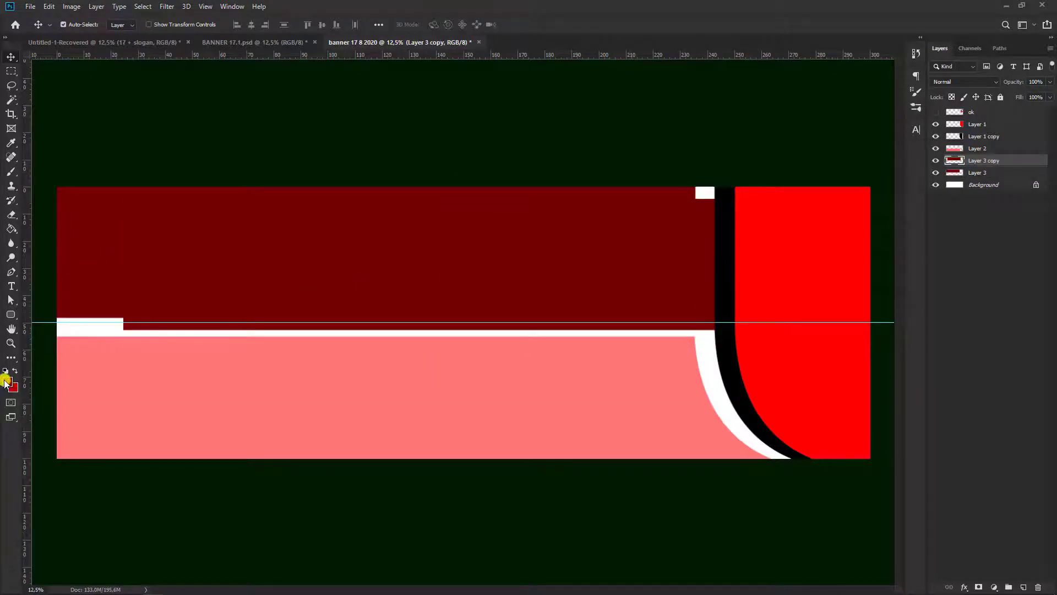
{"action": "left_click", "coordinate": [6, 381]}
{"action": "type", "text": "ff0000"}
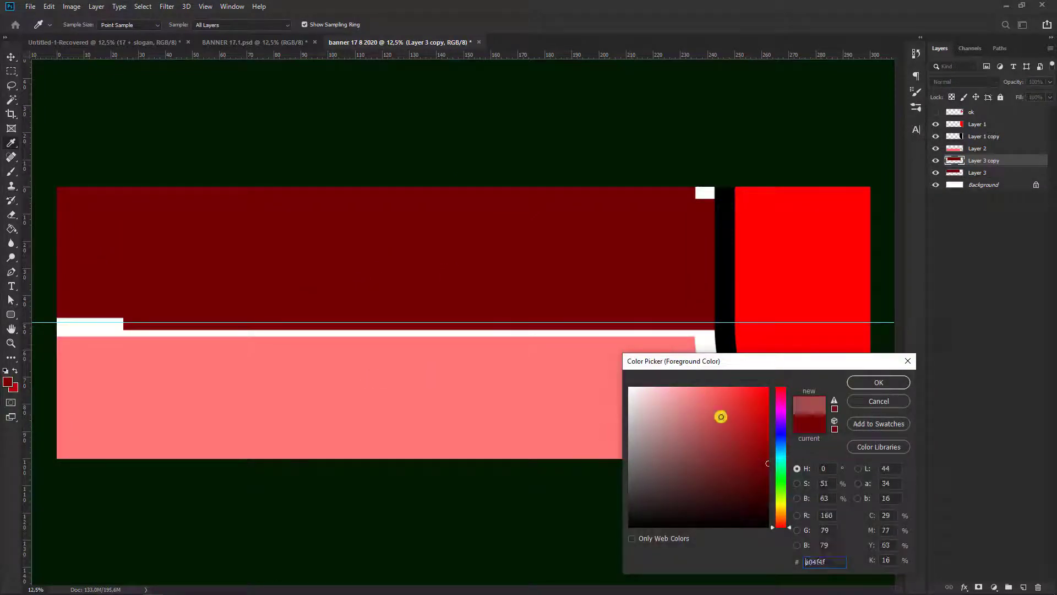
{"action": "left_click", "coordinate": [879, 382]}
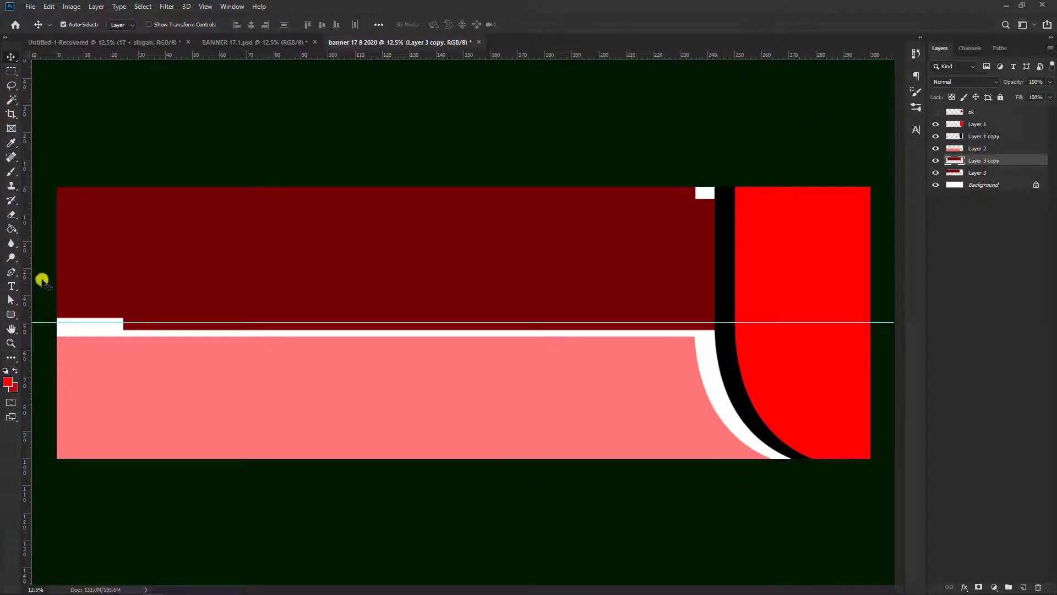
Step: Fill the duplicated band with red using the Paint Bucket, and offset it about 3 cm left and up to expose a dark red border
{"action": "left_click_drag", "start_coordinate": [276, 269], "coordinate": [209, 256]}
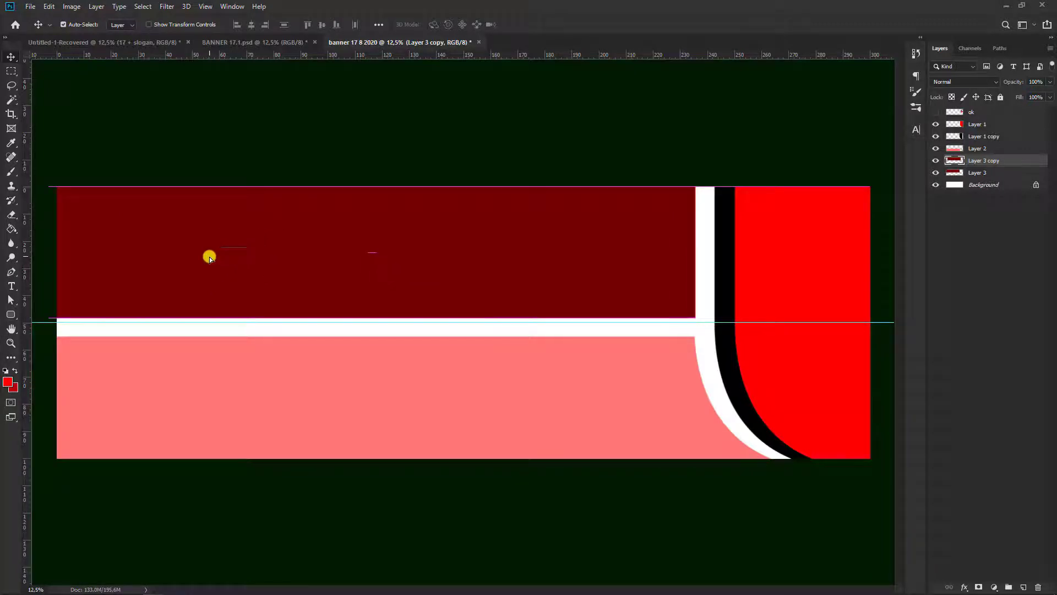
{"action": "left_click", "coordinate": [12, 230]}
{"action": "left_click", "coordinate": [262, 244]}
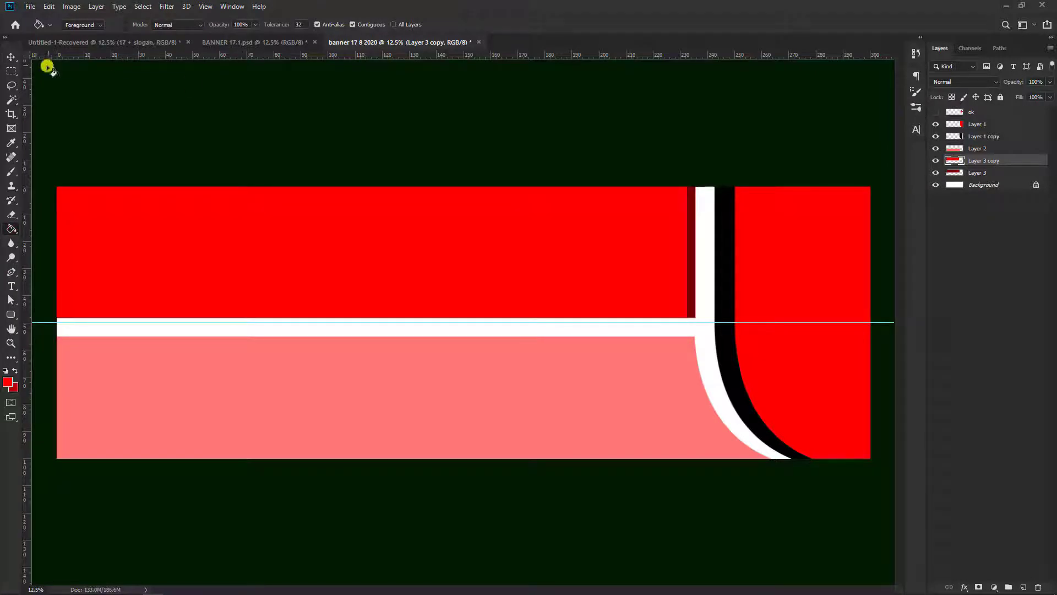
{"action": "key", "text": "v"}
{"action": "left_click_drag", "start_coordinate": [307, 269], "coordinate": [332, 259]}
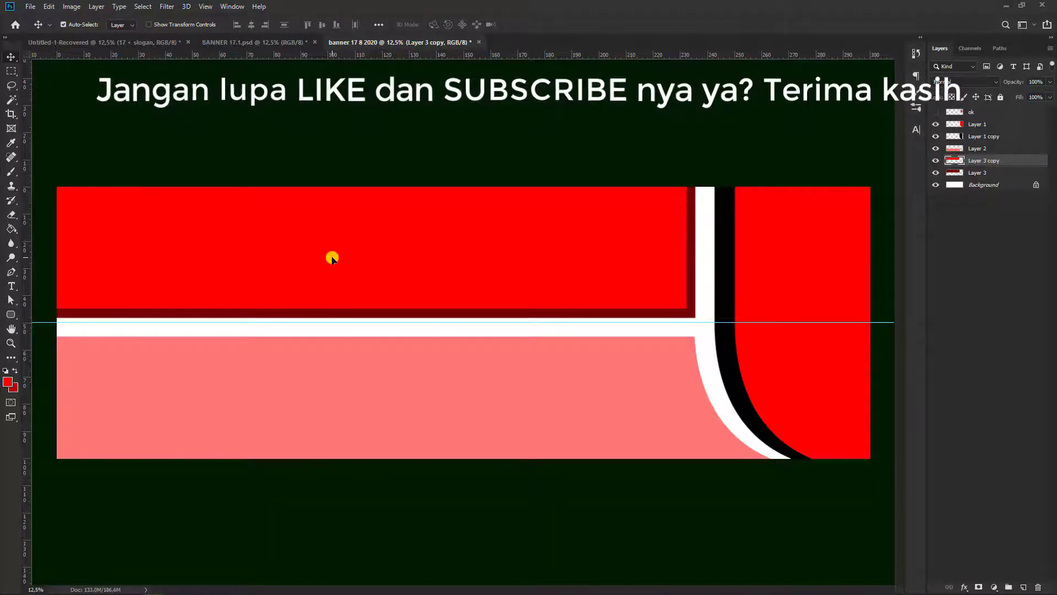
Step: Apply a reversed linear red-to-white Gradient Overlay to the curved panel on Layer 1, shifting it upward so red fades to white by mid-height
{"action": "left_click", "coordinate": [810, 344]}
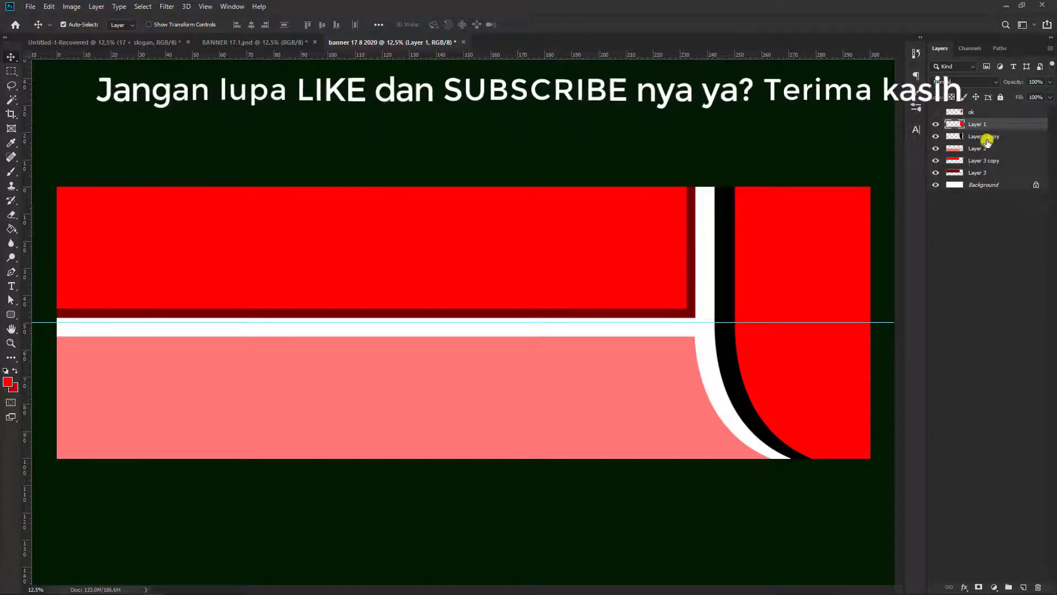
{"action": "right_click", "coordinate": [1016, 124]}
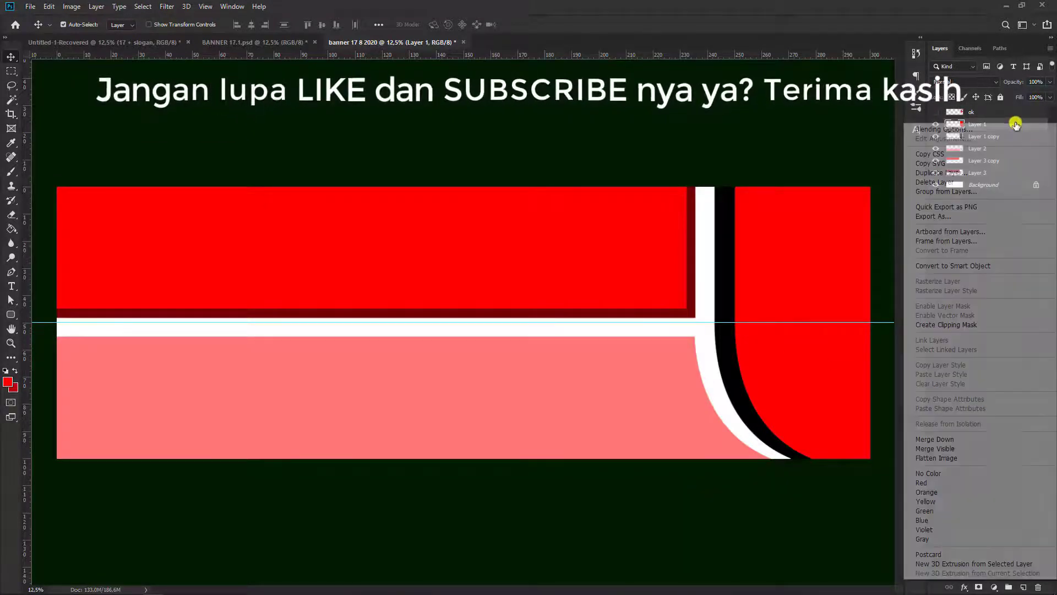
{"action": "left_click", "coordinate": [1007, 129]}
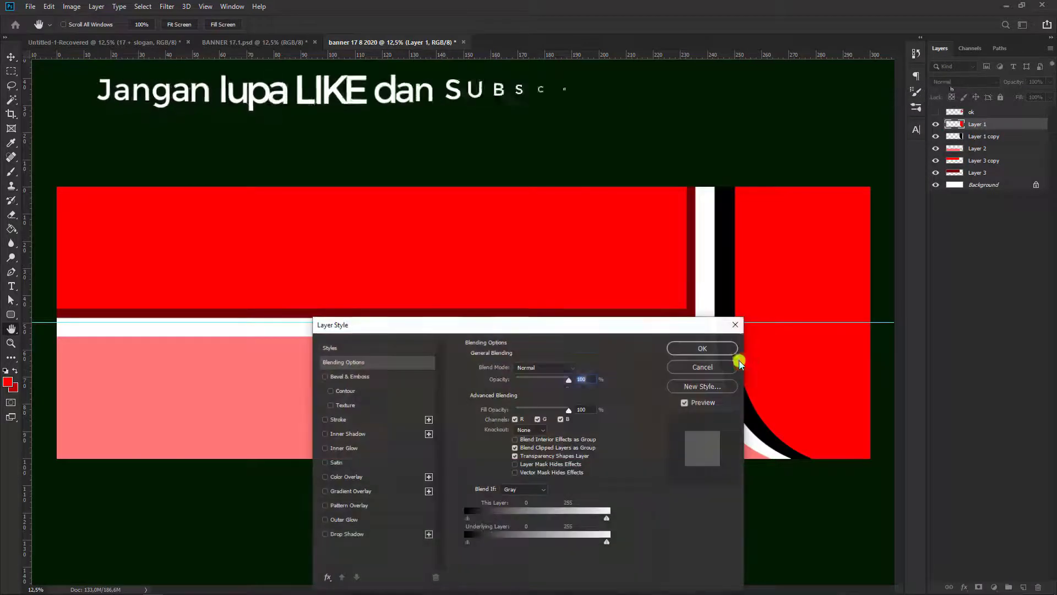
{"action": "left_click_drag", "start_coordinate": [488, 330], "coordinate": [418, 189]}
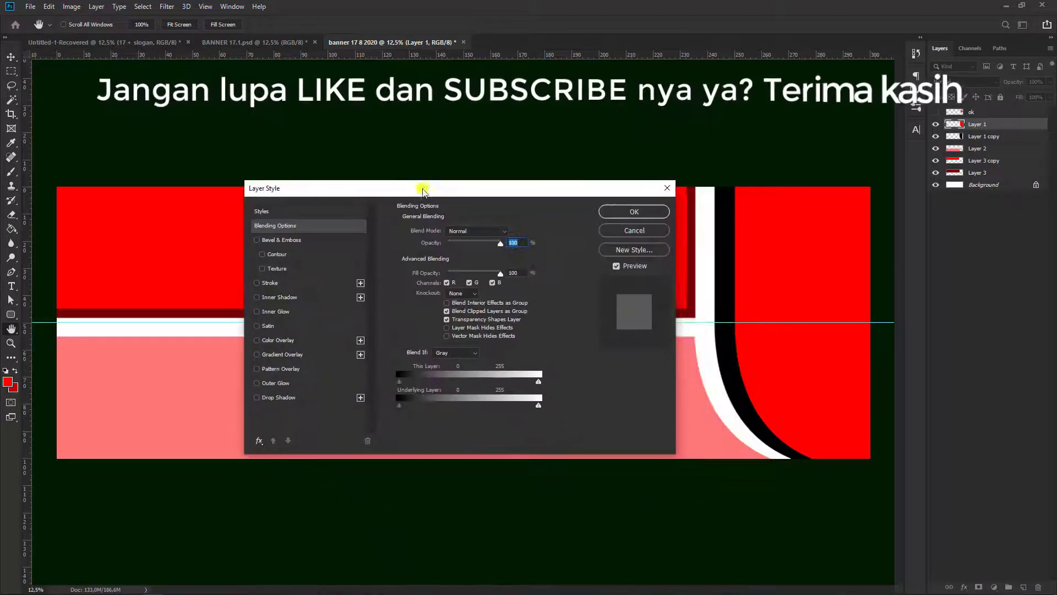
{"action": "left_click", "coordinate": [300, 350]}
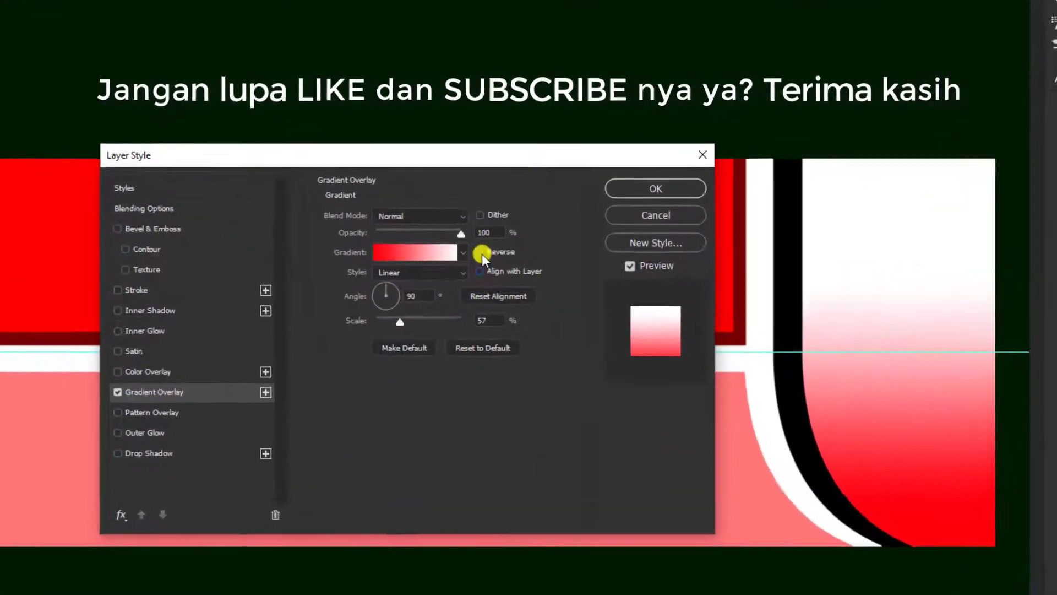
{"action": "left_click", "coordinate": [505, 253]}
{"action": "left_click_drag", "start_coordinate": [1009, 238], "coordinate": [910, 52]}
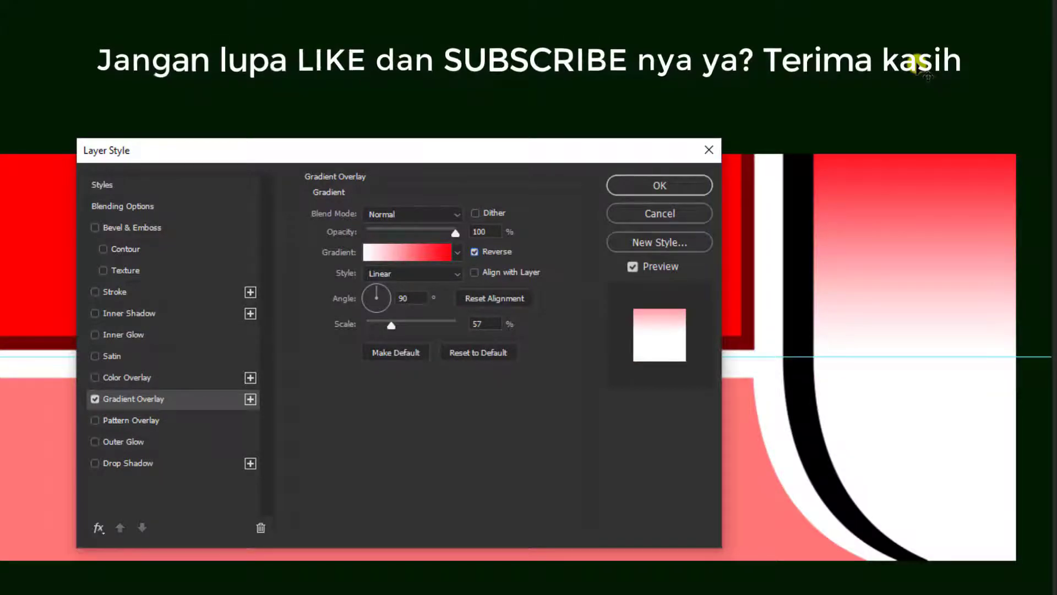
{"action": "left_click", "coordinate": [658, 186]}
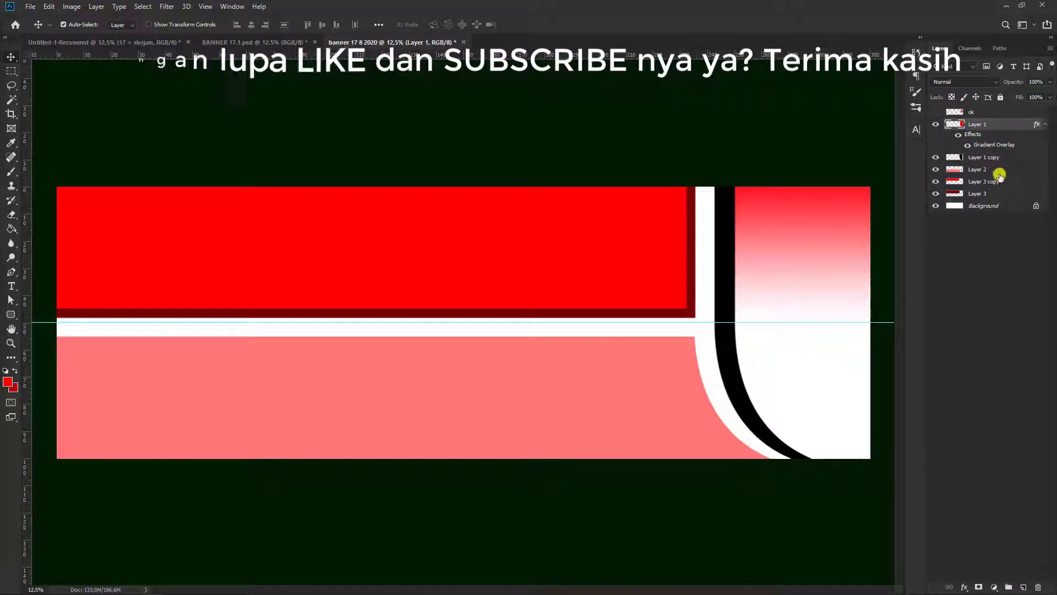
Step: Show the ok layer and move the 75 logo about 4 cm left and 9 cm up within the curved panel
{"action": "left_click", "coordinate": [936, 112]}
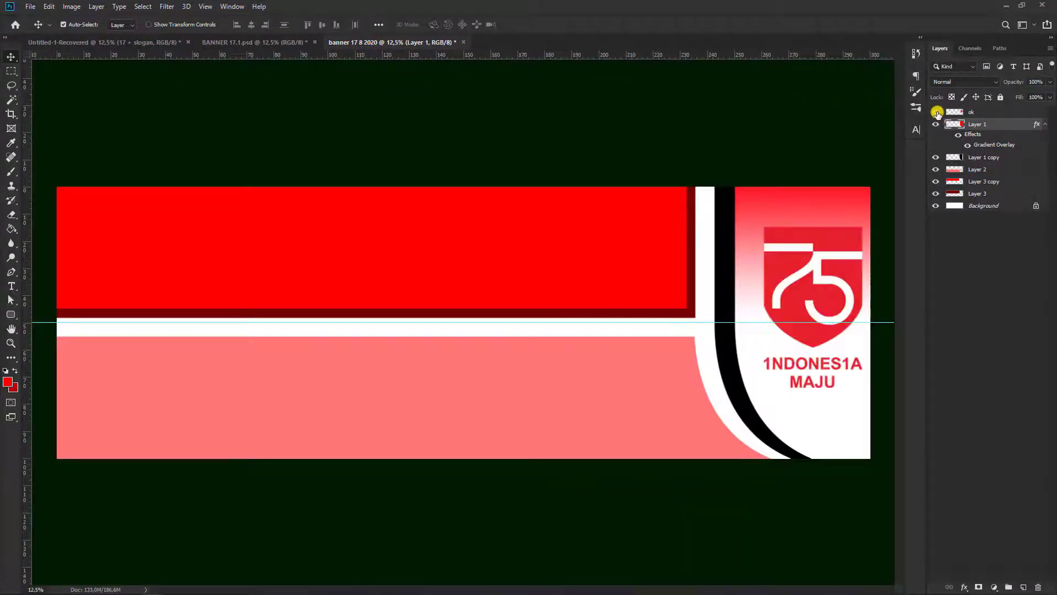
{"action": "left_click", "coordinate": [986, 112]}
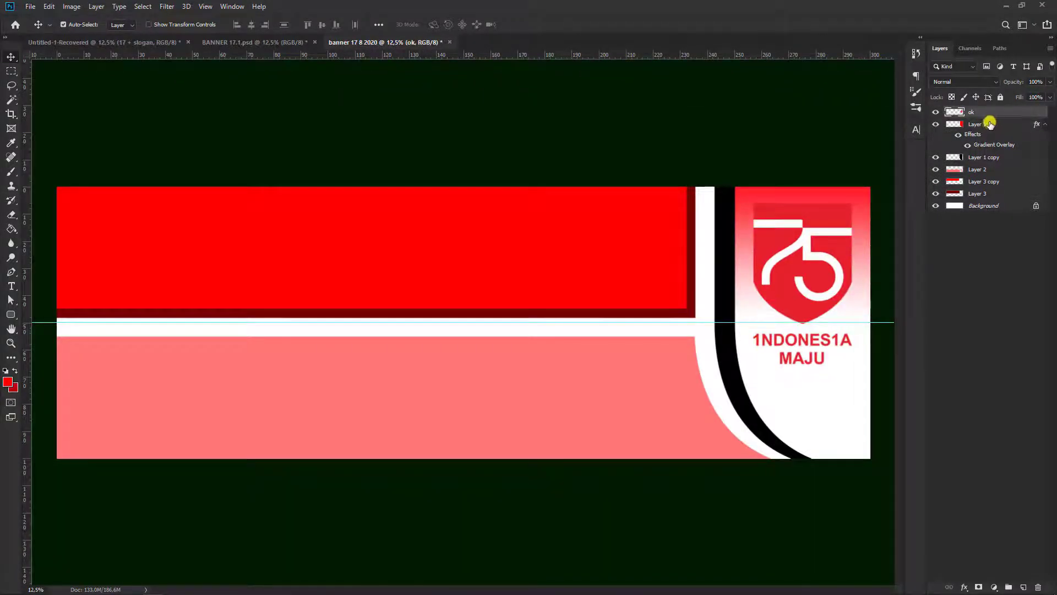
Step: Select the curved panel on Layer 1 with the Magic Wand, and subtract everything above its lowest 32 cm or so with the Rectangular Marquee
{"action": "left_click", "coordinate": [997, 124]}
{"action": "left_click", "coordinate": [11, 100]}
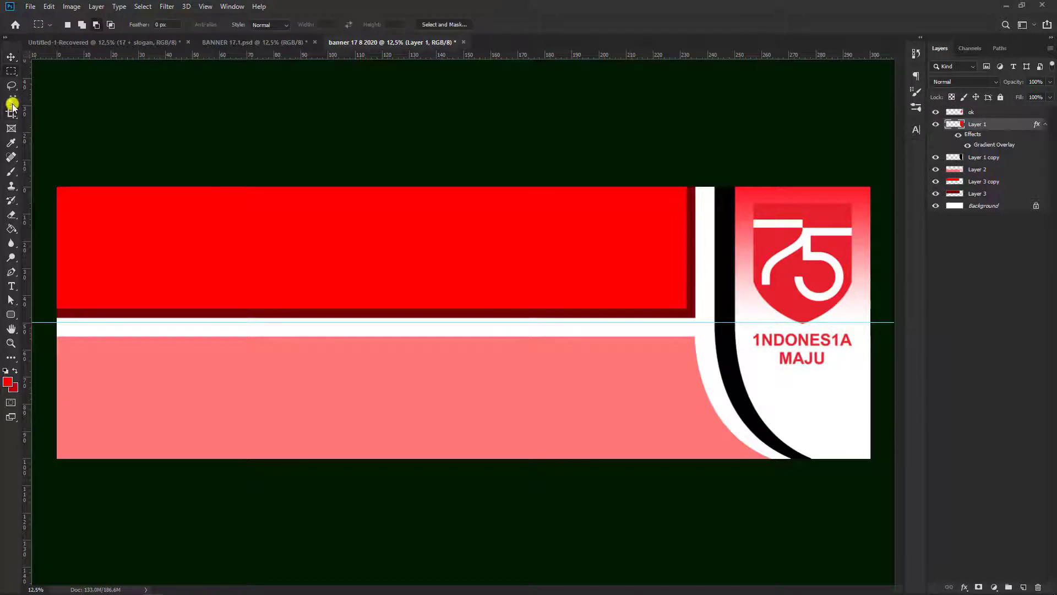
{"action": "left_click", "coordinate": [820, 389]}
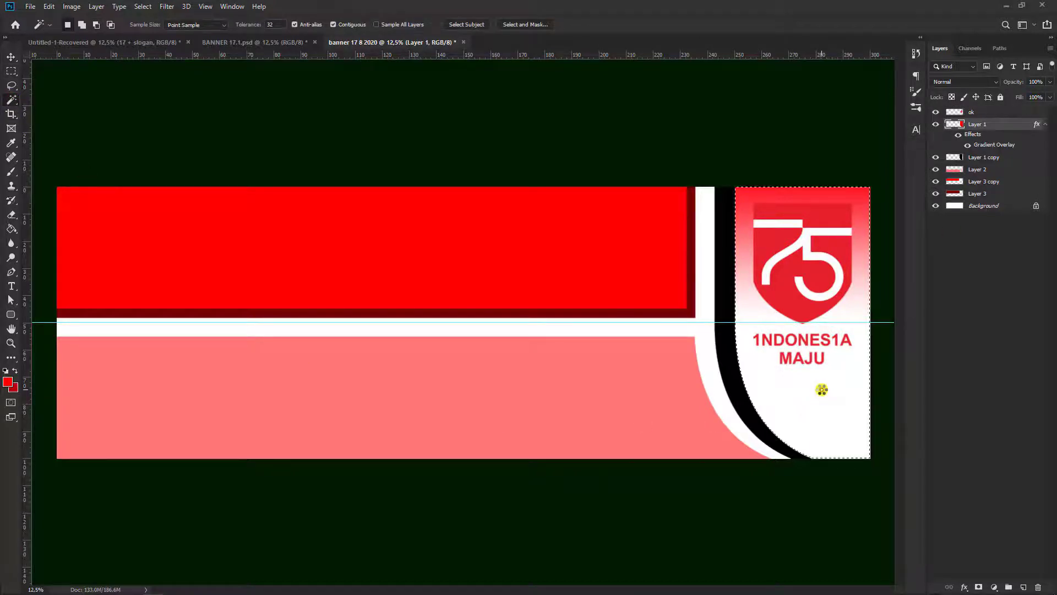
{"action": "left_click", "coordinate": [11, 71]}
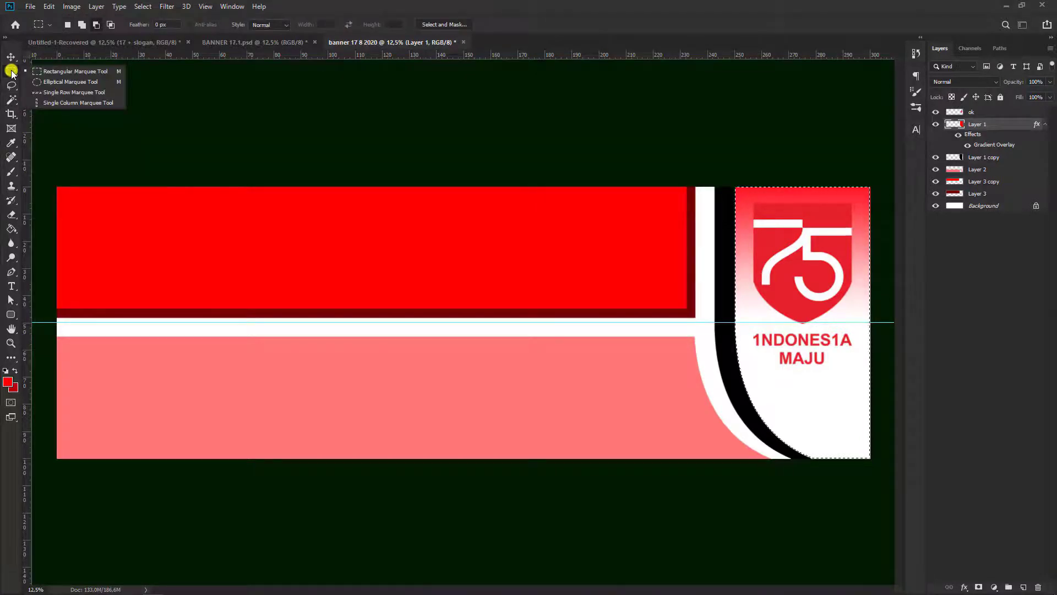
{"action": "left_click", "coordinate": [64, 71]}
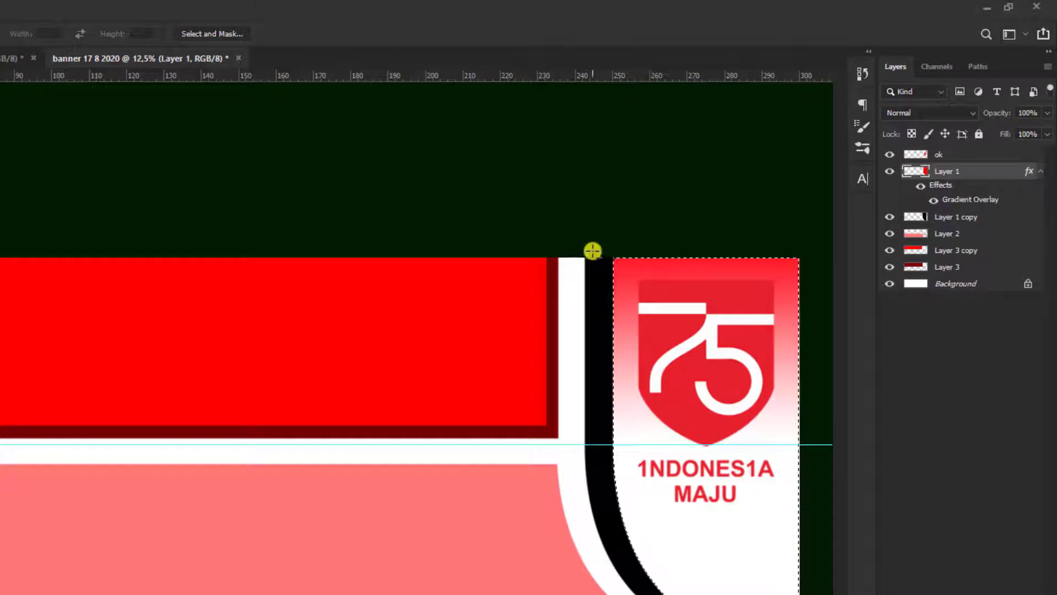
{"action": "left_click_drag", "start_coordinate": [571, 257], "coordinate": [814, 511]}
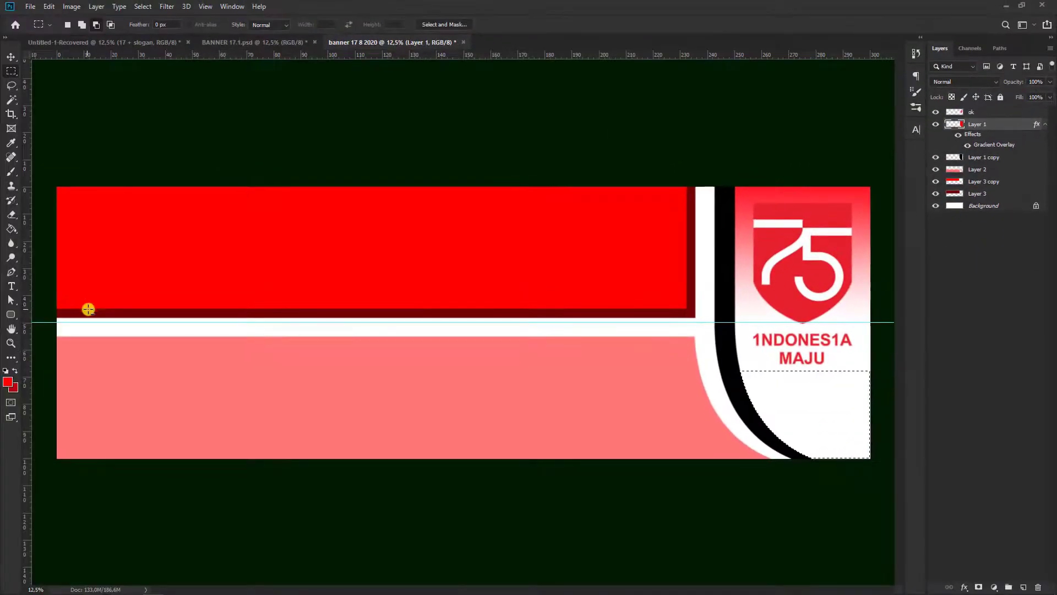
Step: Add a new layer above Layer 1, fill the selected lower panel area with red, and deselect
{"action": "left_click", "coordinate": [11, 229]}
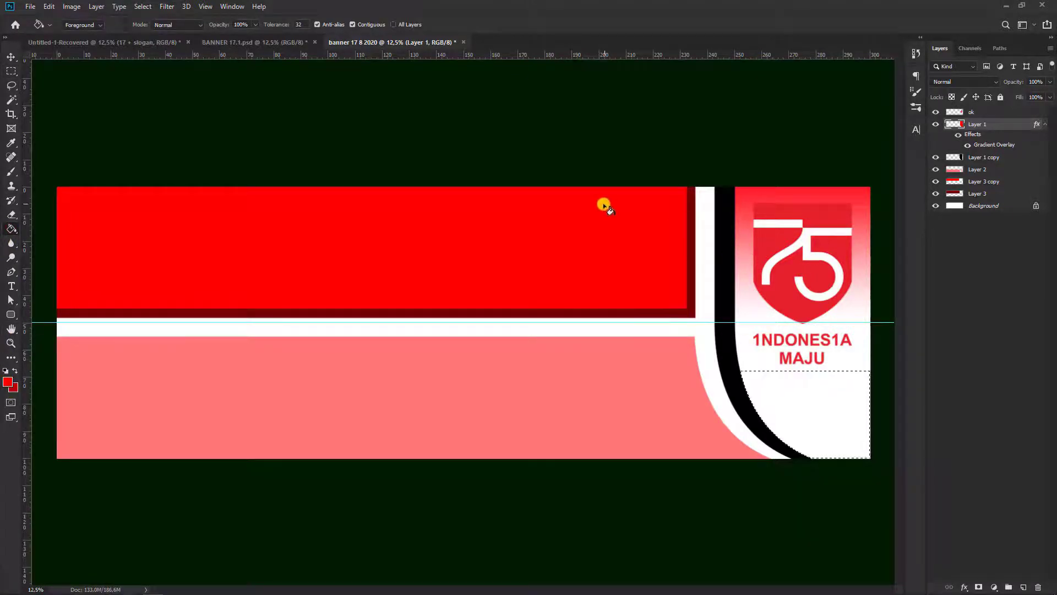
{"action": "left_click", "coordinate": [1023, 586]}
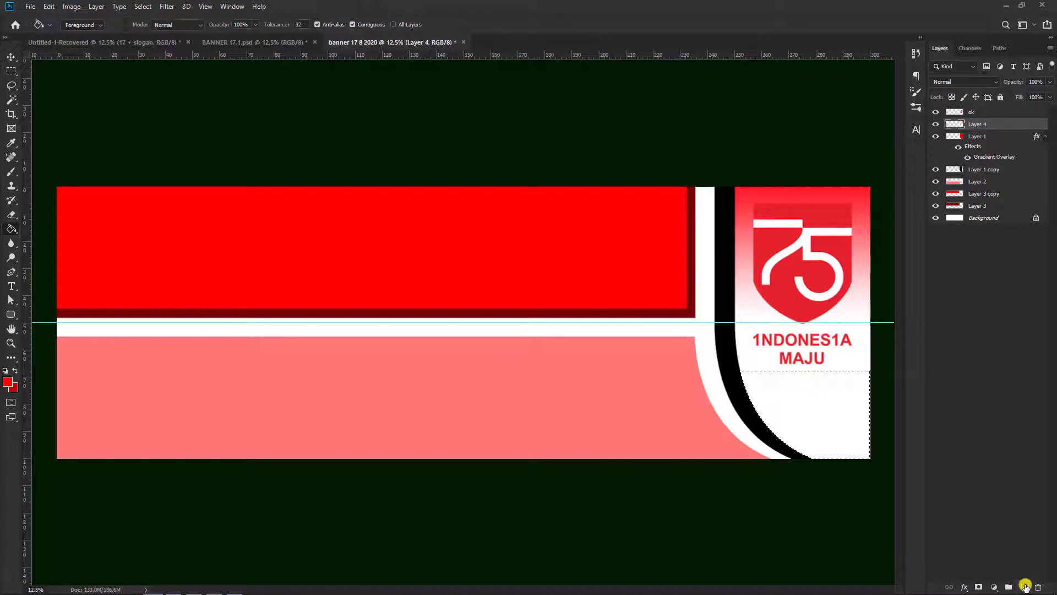
{"action": "left_click", "coordinate": [836, 406]}
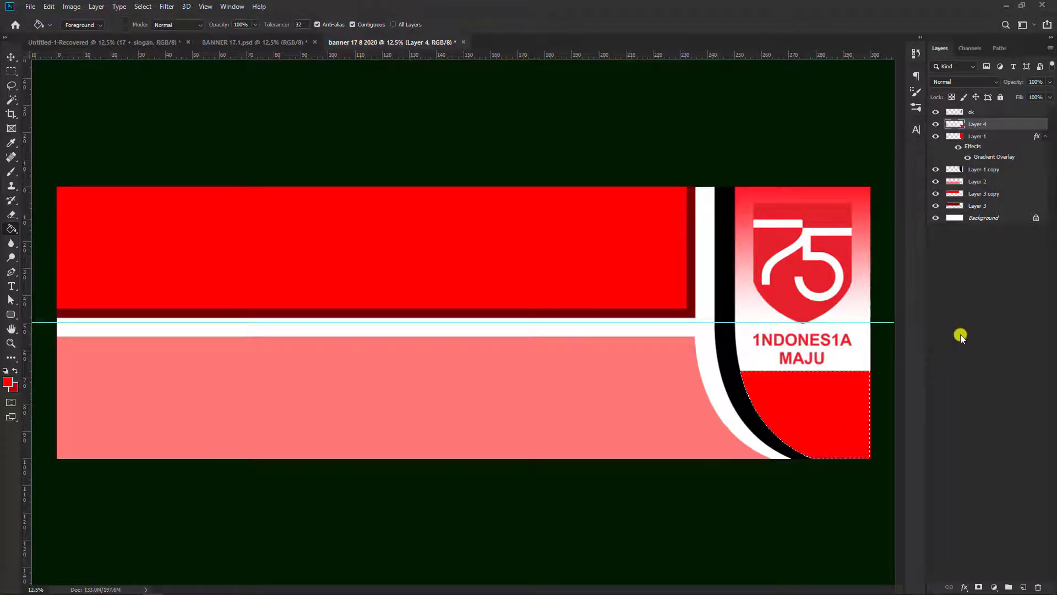
{"action": "key", "text": "ctrl+d"}
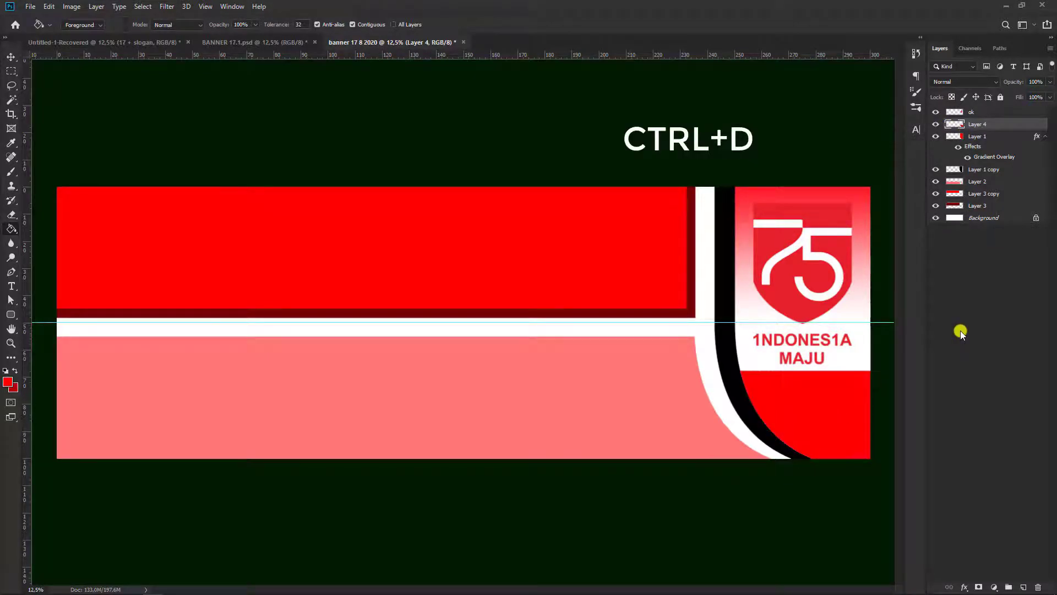
Step: Add a Gradient Overlay to the light red band on Layer 2 and reset the overlay settings to default
{"action": "left_click", "coordinate": [12, 58]}
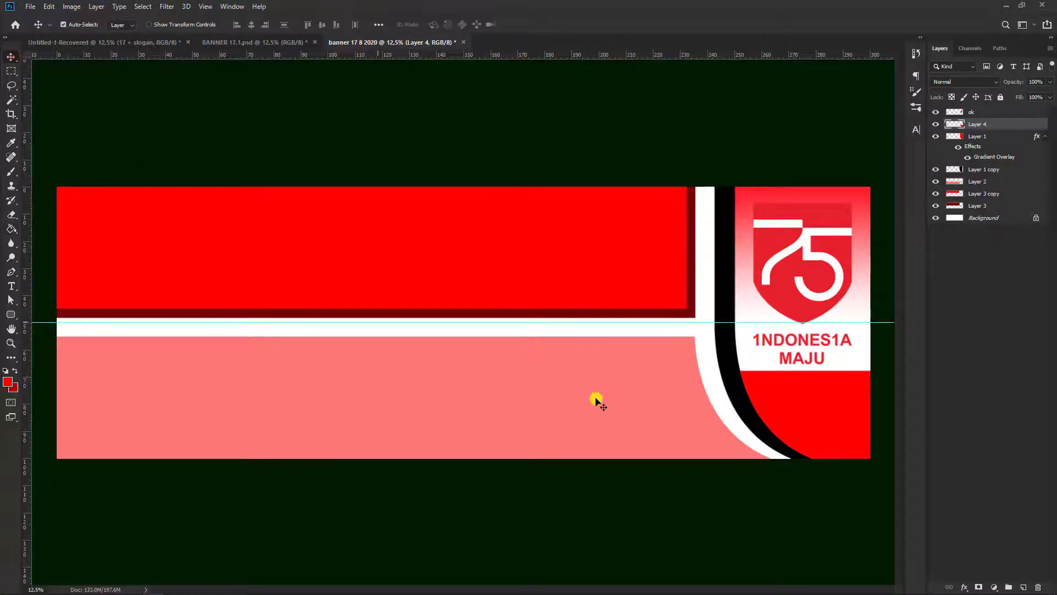
{"action": "left_click", "coordinate": [497, 406]}
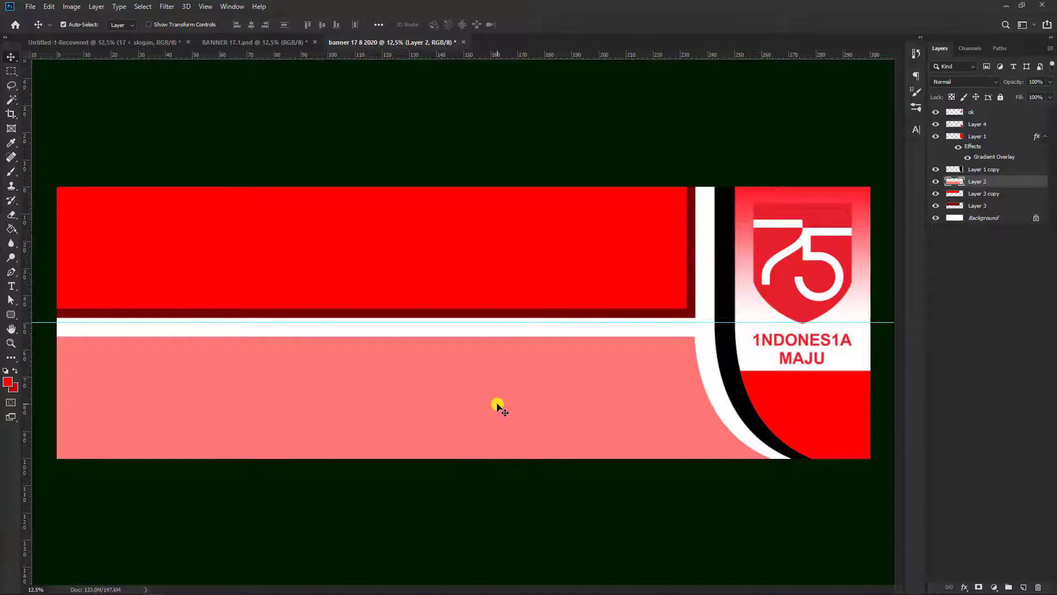
{"action": "right_click", "coordinate": [1018, 183]}
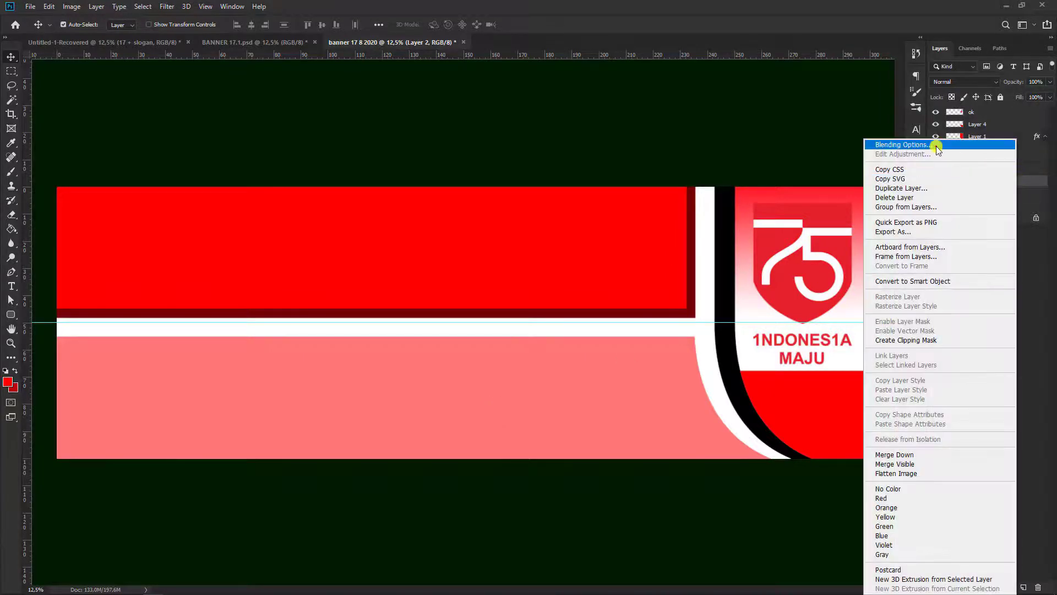
{"action": "left_click", "coordinate": [736, 296]}
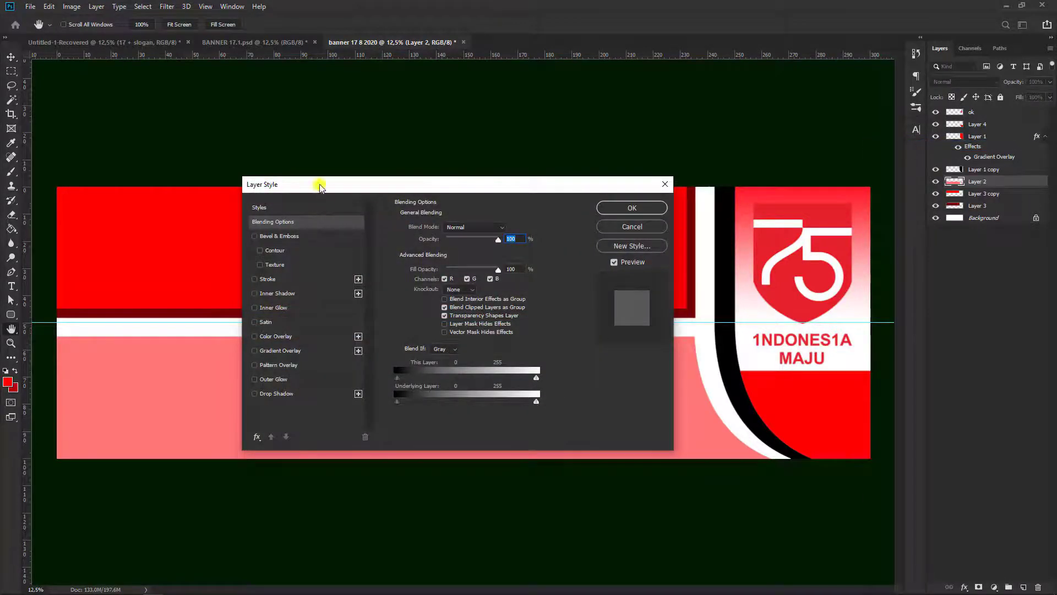
{"action": "left_click_drag", "start_coordinate": [319, 187], "coordinate": [542, 143]}
{"action": "left_click", "coordinate": [521, 307]}
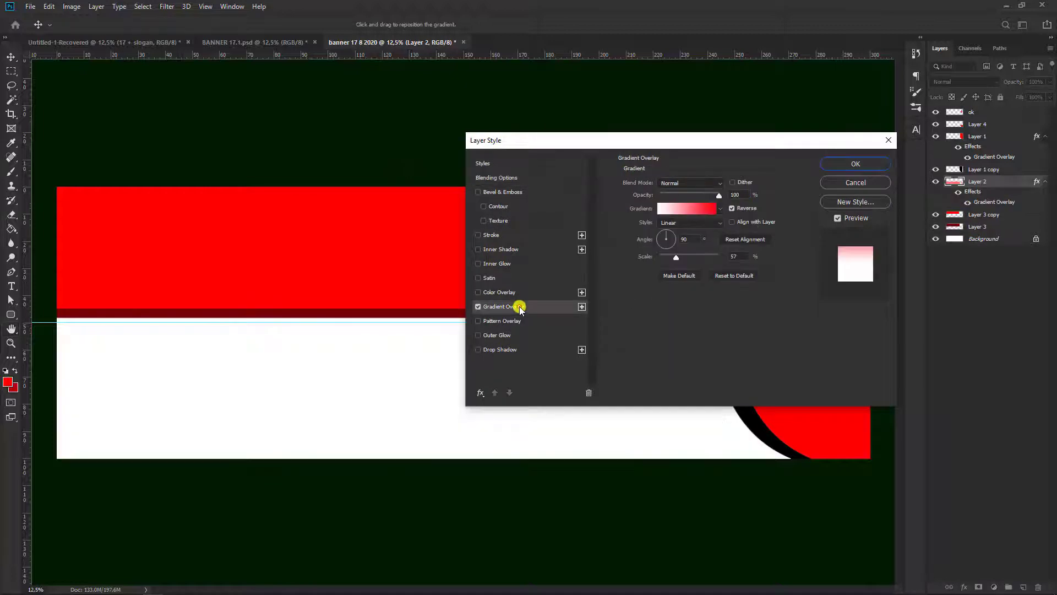
{"action": "left_click", "coordinate": [688, 212]}
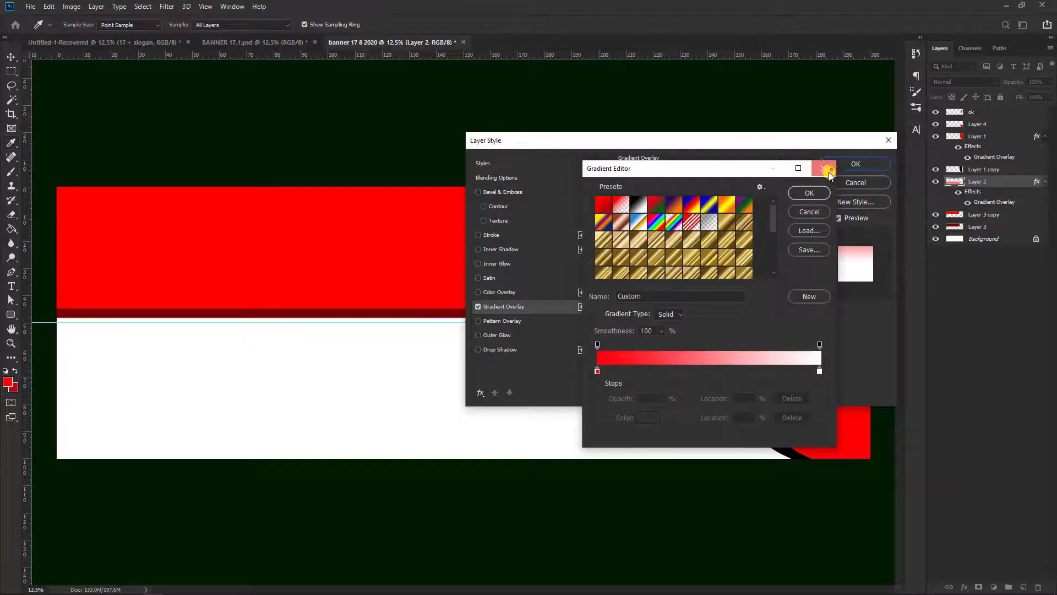
{"action": "left_click", "coordinate": [834, 169]}
{"action": "left_click", "coordinate": [740, 276]}
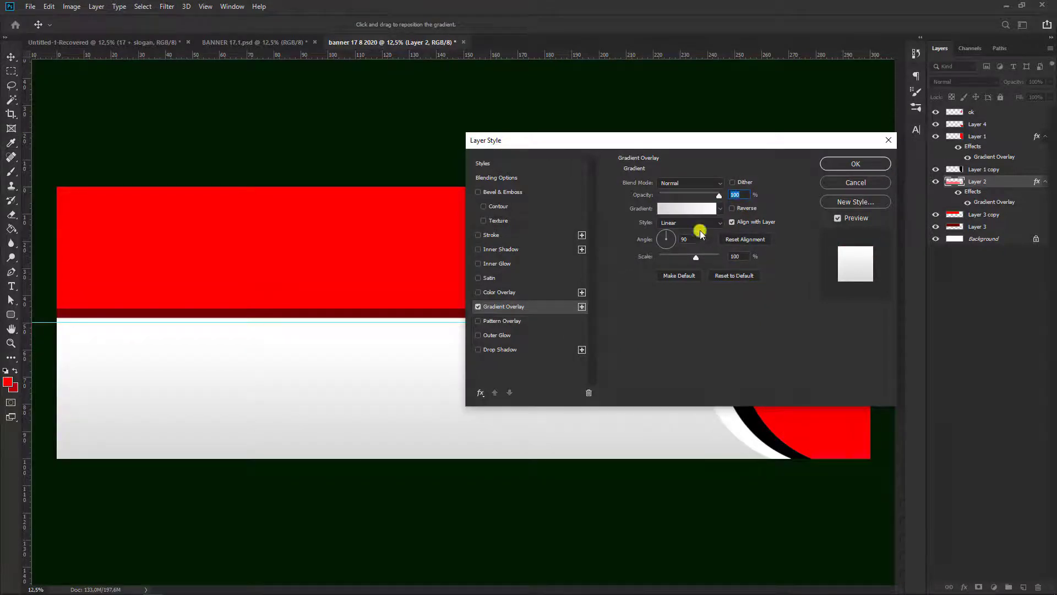
Step: Set Layer 2's overlay gradient from the Foreground to Background preset, keeping the red start stop and changing the end stop to white ffffff
{"action": "left_click", "coordinate": [672, 214]}
{"action": "left_click", "coordinate": [602, 206]}
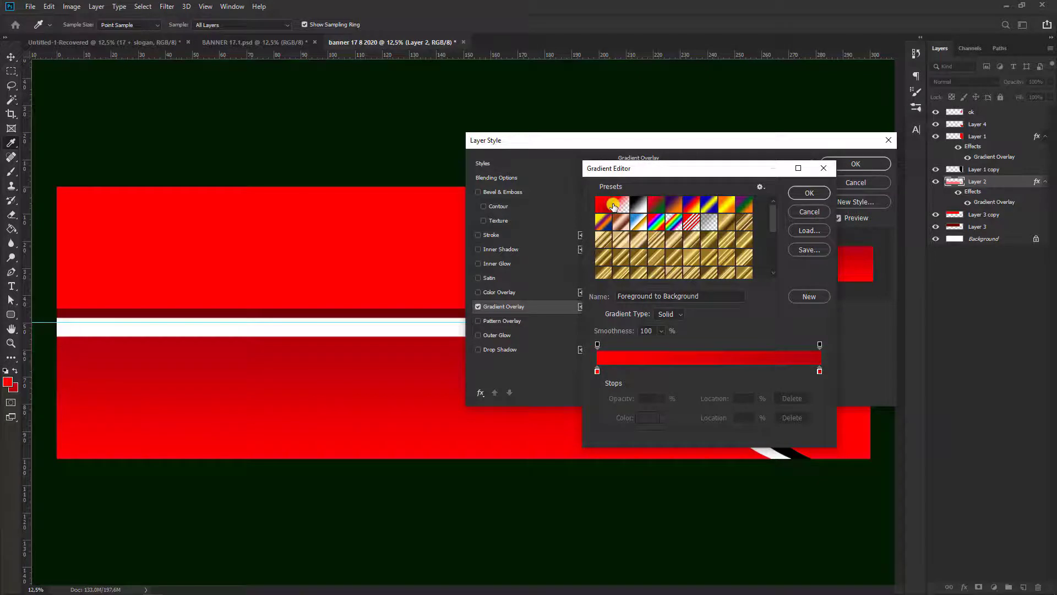
{"action": "left_click", "coordinate": [819, 373]}
{"action": "left_click", "coordinate": [644, 417]}
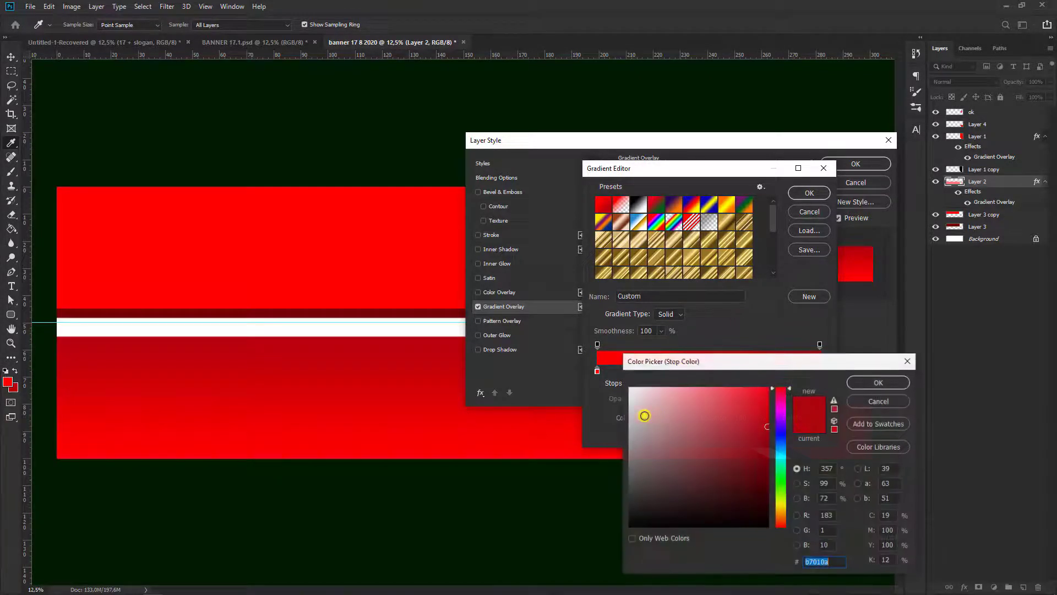
{"action": "type", "text": "ffffff"}
{"action": "left_click", "coordinate": [874, 383]}
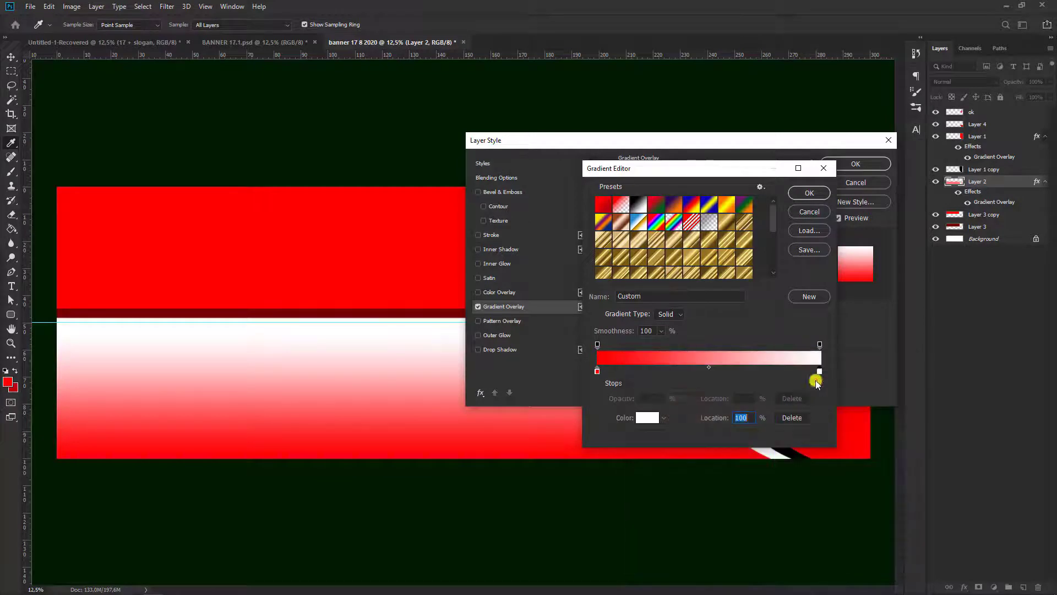
{"action": "left_click", "coordinate": [597, 372]}
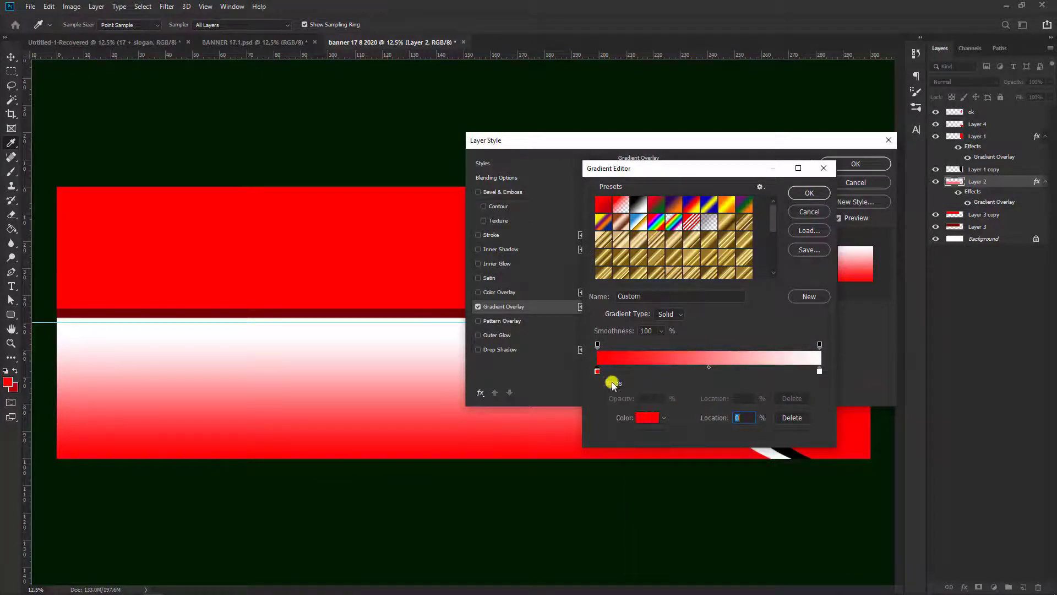
{"action": "left_click", "coordinate": [642, 418]}
{"action": "left_click", "coordinate": [875, 384]}
{"action": "left_click", "coordinate": [810, 198]}
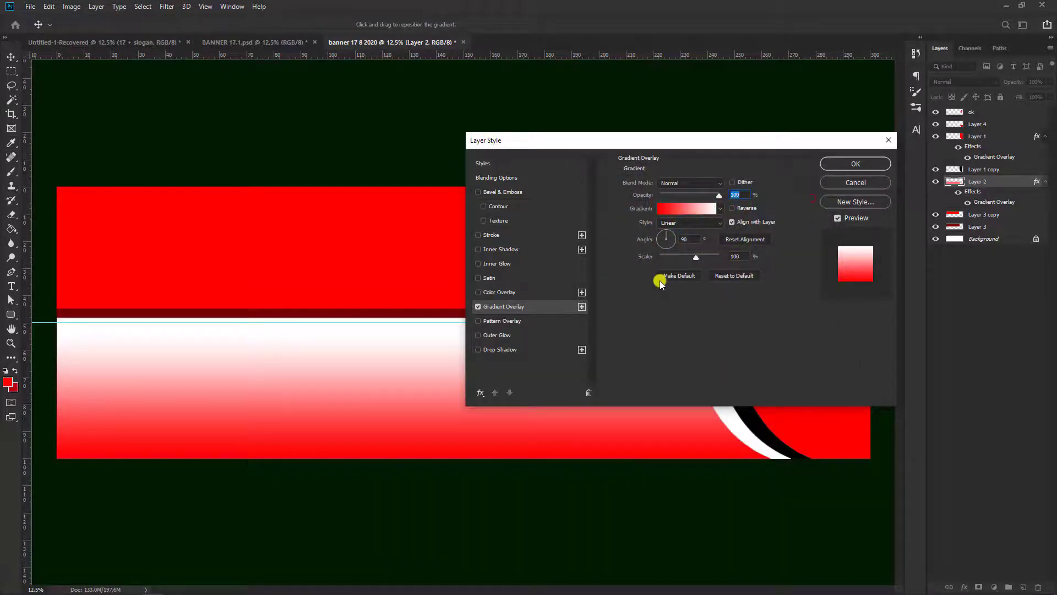
Step: Unalign the gradient from the layer, reverse it, scale it to 56%, and position its red end along the lower band's upper edge
{"action": "left_click", "coordinate": [732, 221]}
{"action": "left_click", "coordinate": [732, 209]}
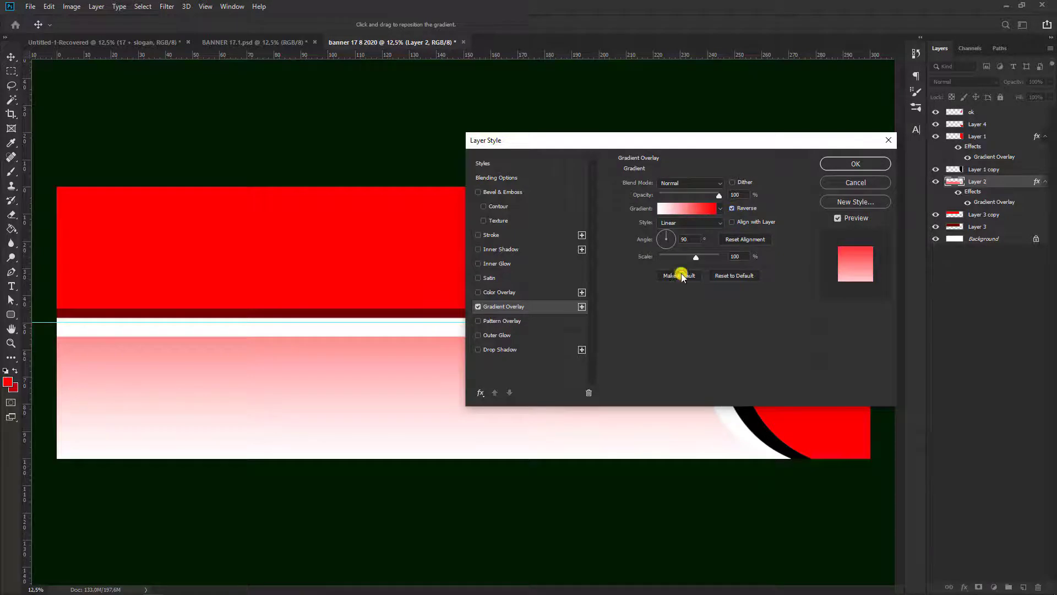
{"action": "left_click_drag", "start_coordinate": [394, 405], "coordinate": [383, 469]}
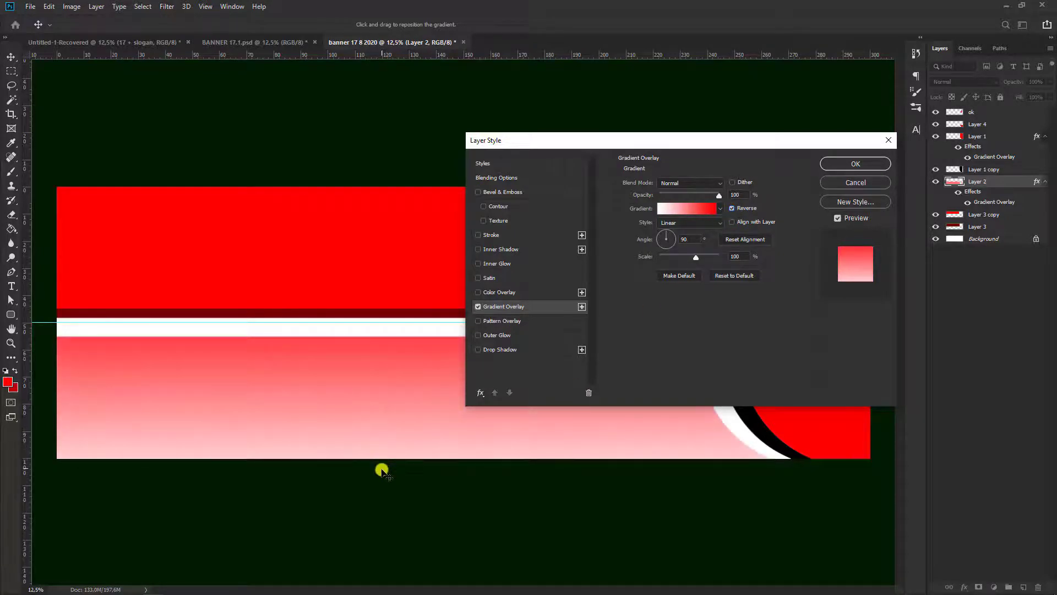
{"action": "left_click_drag", "start_coordinate": [689, 260], "coordinate": [676, 258]}
{"action": "left_click_drag", "start_coordinate": [351, 417], "coordinate": [352, 428]}
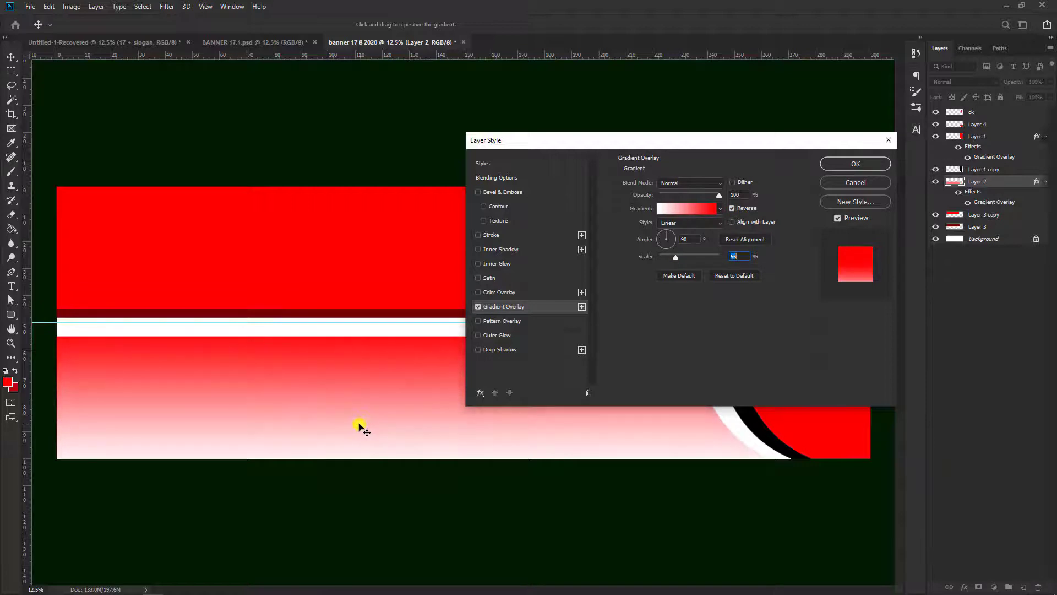
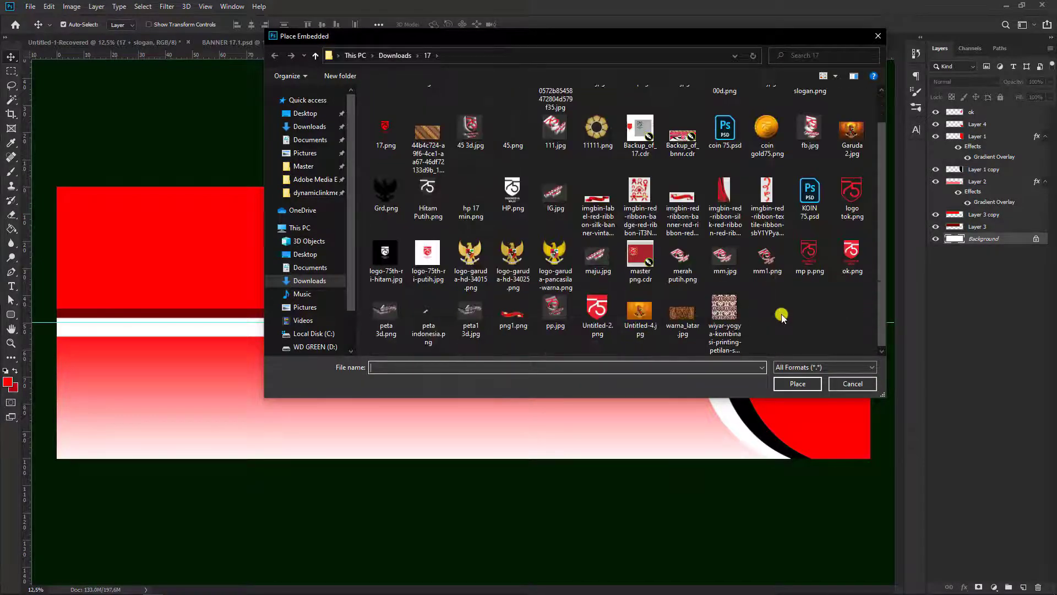
{"action": "double_click", "coordinate": [555, 110]}
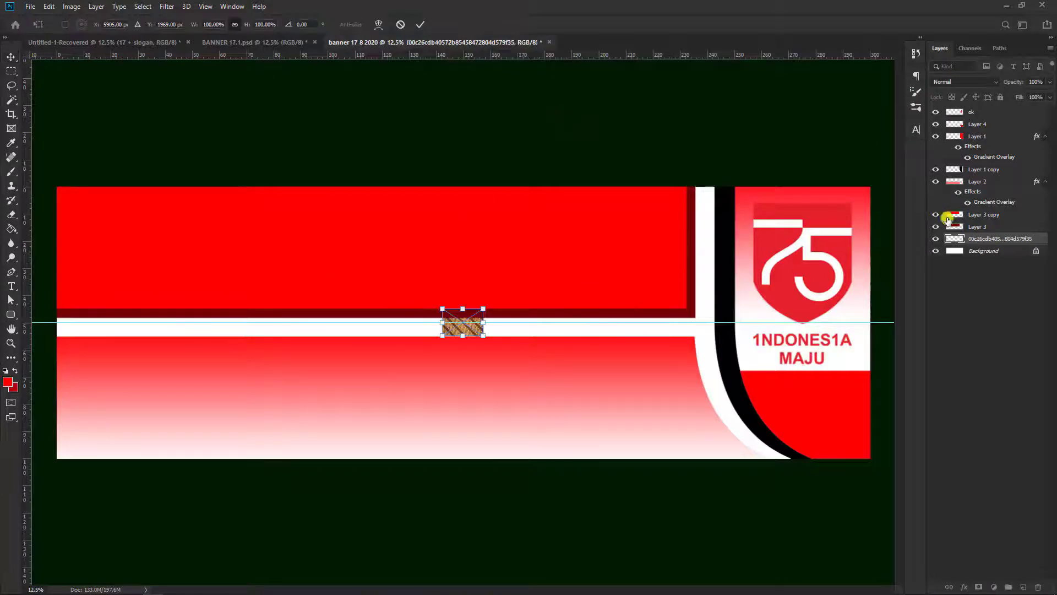
{"action": "left_click", "coordinate": [1002, 238]}
{"action": "right_click", "coordinate": [1002, 237]}
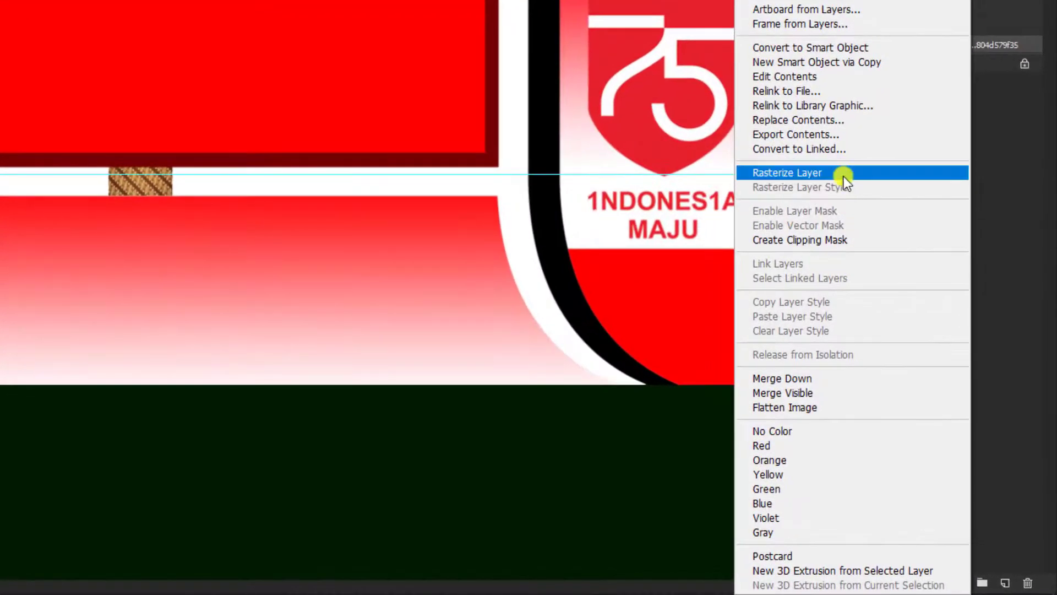
{"action": "left_click", "coordinate": [844, 175]}
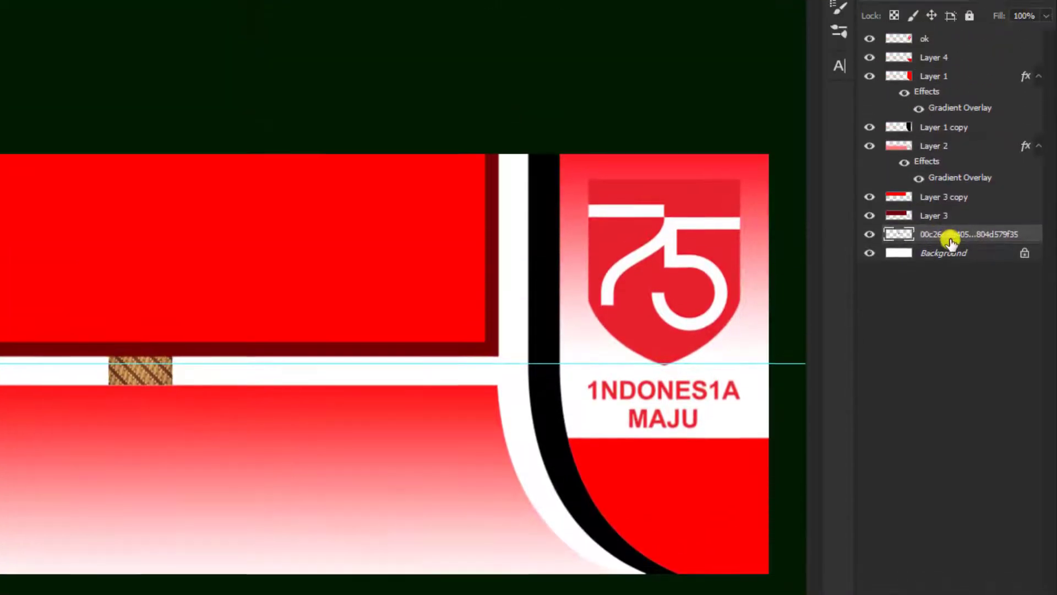
Step: Bring the batik layer to the top of the stack and enlarge it to about 62 cm wide at the banner's left edge
{"action": "left_click_drag", "start_coordinate": [951, 240], "coordinate": [961, 45]}
{"action": "left_click_drag", "start_coordinate": [961, 113], "coordinate": [960, 100]}
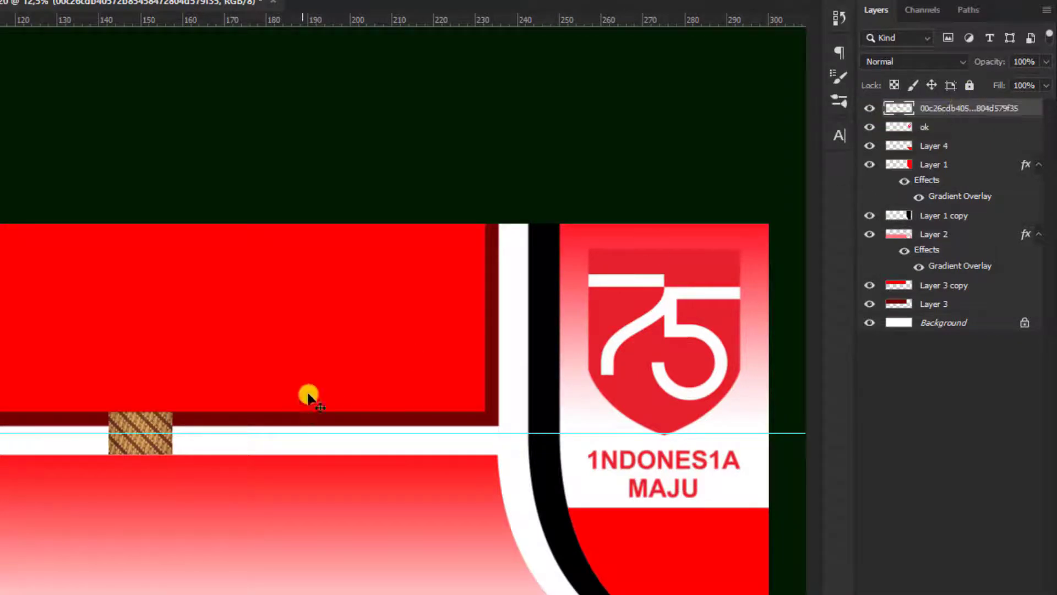
{"action": "key", "text": "ctrl+t"}
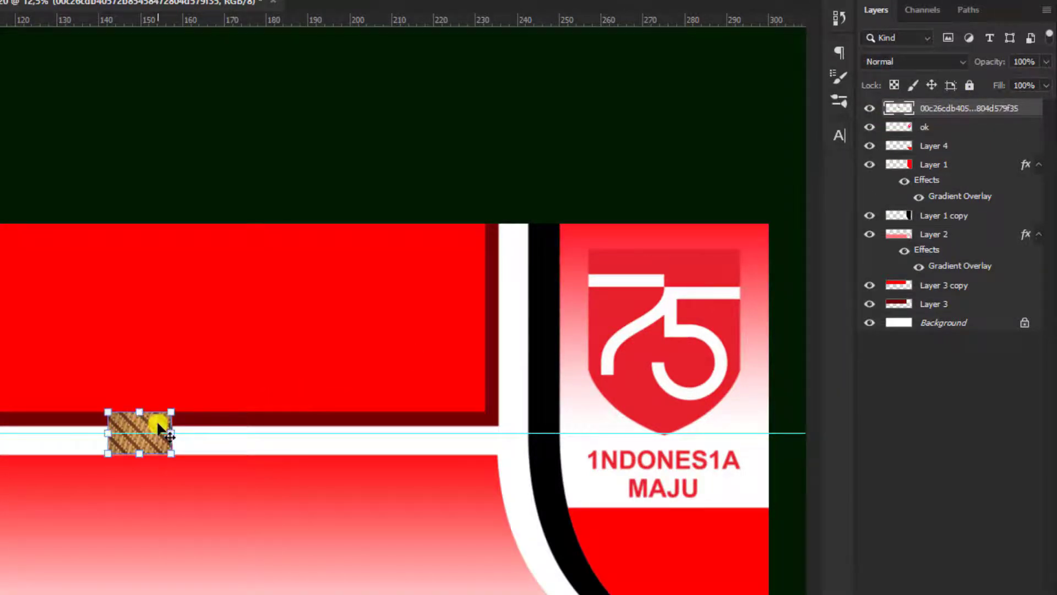
{"action": "left_click_drag", "start_coordinate": [172, 455], "coordinate": [379, 570]}
{"action": "left_click_drag", "start_coordinate": [246, 510], "coordinate": [0, 493]}
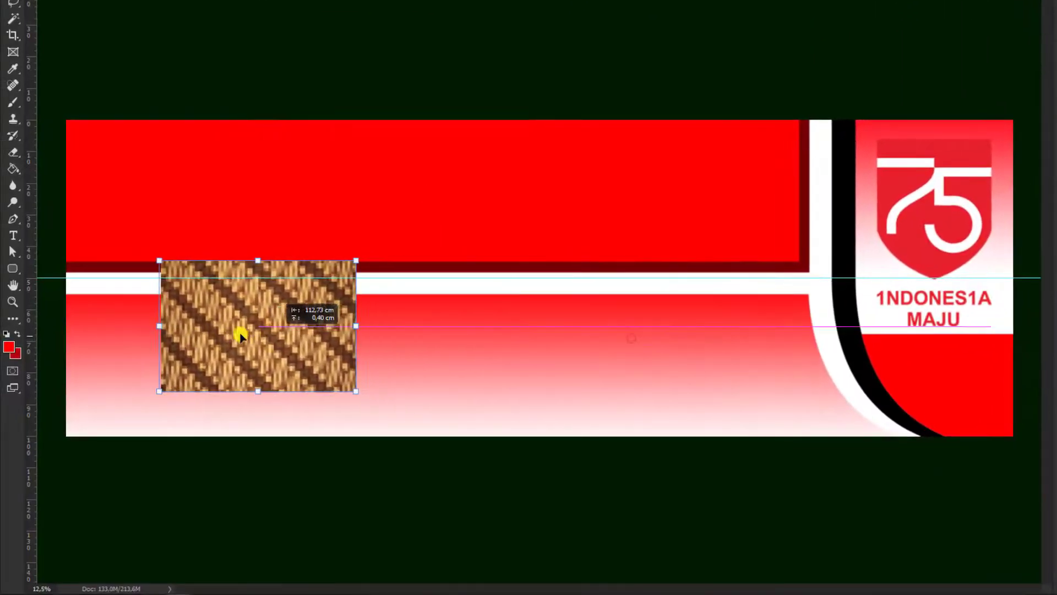
{"action": "left_click_drag", "start_coordinate": [189, 323], "coordinate": [185, 311]}
{"action": "key", "text": "Return"}
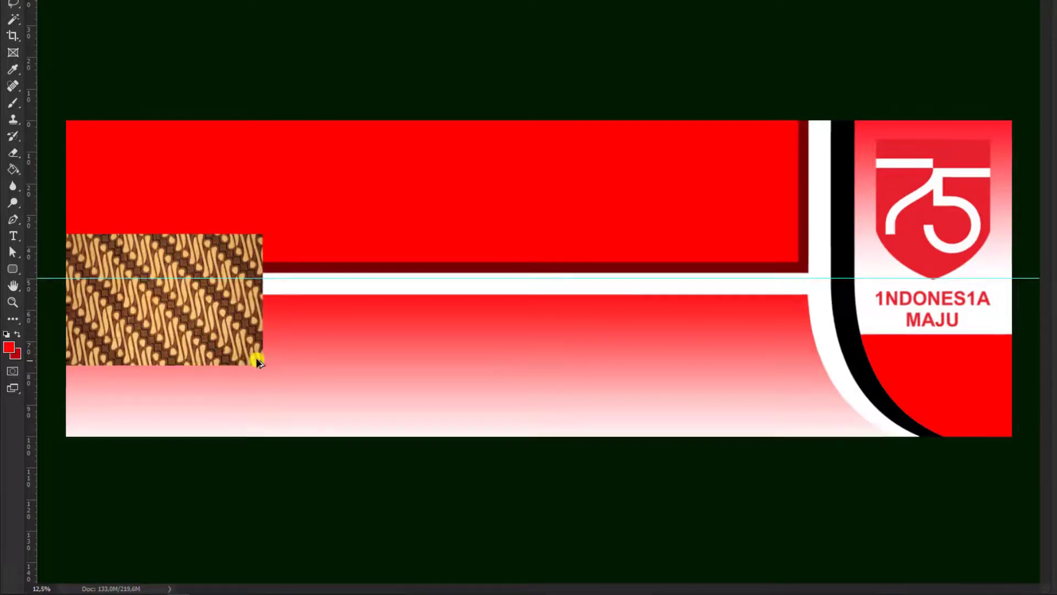
Step: Duplicate the batik tile to the right and slightly lower, merge both, and duplicate the pair to extend the strip to about 250 cm
{"action": "key", "text": "f"}
{"action": "left_click_drag", "start_coordinate": [144, 360], "coordinate": [274, 394]}
{"action": "left_click", "coordinate": [962, 123], "text": "shift"}
{"action": "key", "text": "ctrl+e"}
{"action": "left_click_drag", "start_coordinate": [106, 362], "coordinate": [444, 373]}
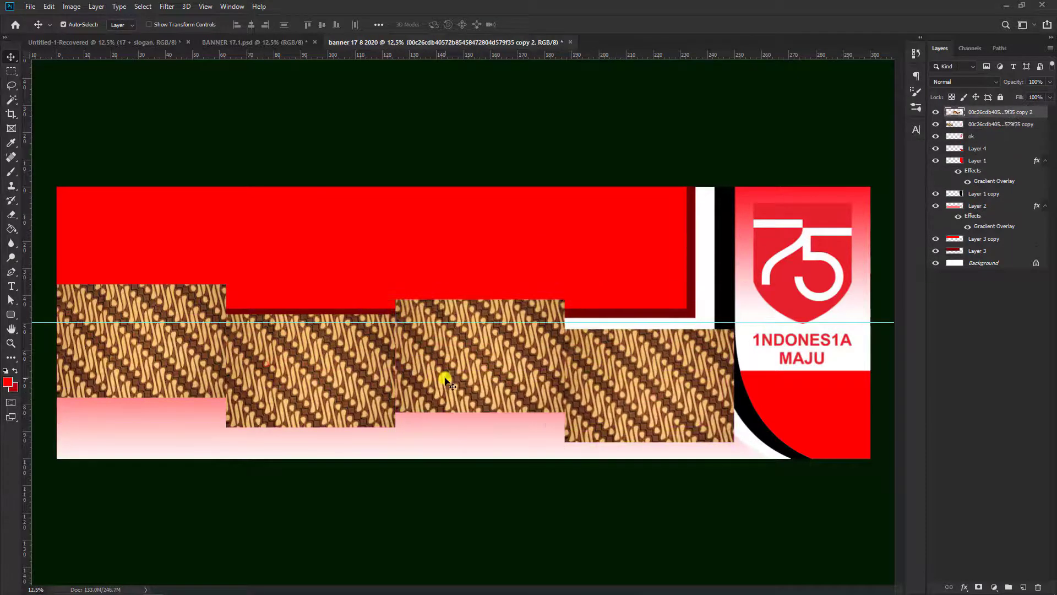
Step: Merge the batik strips into one layer and move it up about 10 cm
{"action": "left_click_drag", "start_coordinate": [646, 389], "coordinate": [666, 227]}
{"action": "left_click", "coordinate": [1003, 138], "text": "shift"}
{"action": "key", "text": "ctrl+e"}
{"action": "left_click_drag", "start_coordinate": [308, 358], "coordinate": [309, 332]}
Step: Duplicate the batik strip over the banner's lower-right and upper-right areas, arranging the copies so the pattern lines up
{"action": "left_click_drag", "start_coordinate": [508, 230], "coordinate": [730, 418]}
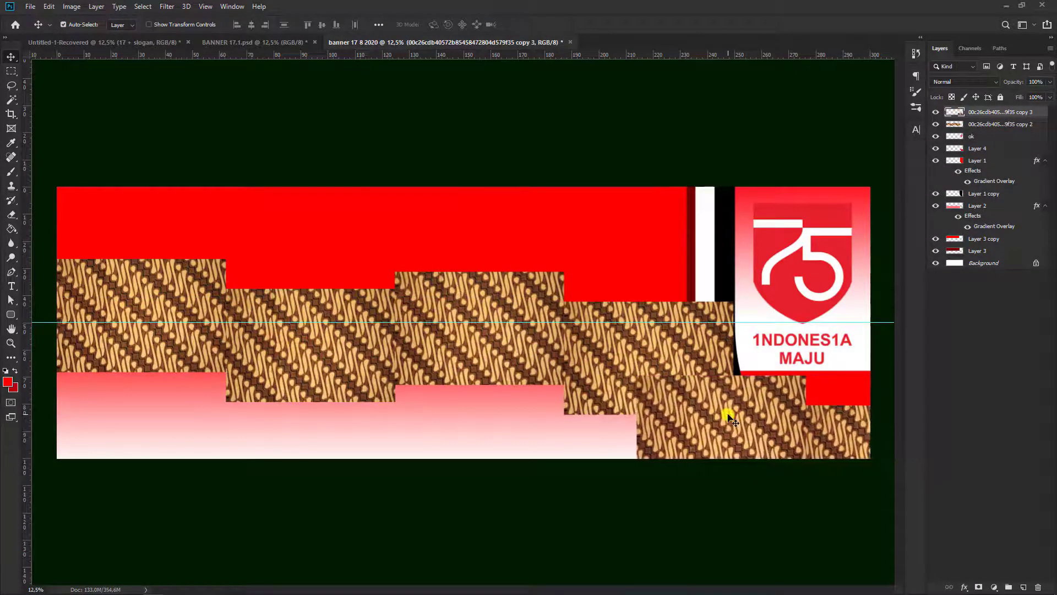
{"action": "left_click_drag", "start_coordinate": [991, 112], "coordinate": [986, 125]}
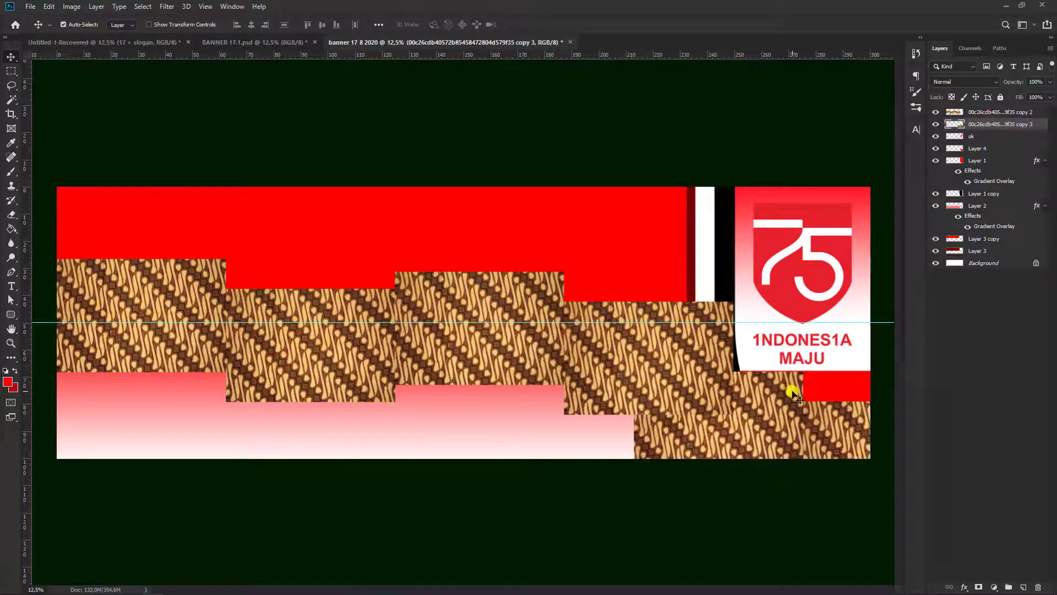
{"action": "left_click_drag", "start_coordinate": [796, 395], "coordinate": [786, 194]}
{"action": "key", "text": "ctrl+bracketright"}
Step: Merge the four batik layers into one and move it directly beneath Layer 3
{"action": "left_click", "coordinate": [998, 117]}
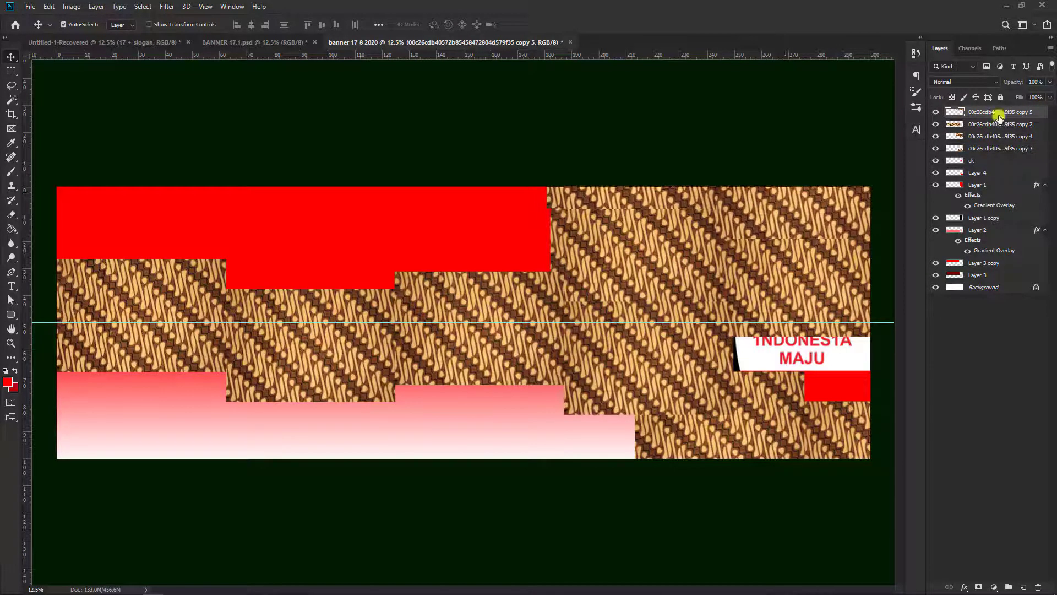
{"action": "left_click", "coordinate": [991, 150], "text": "shift"}
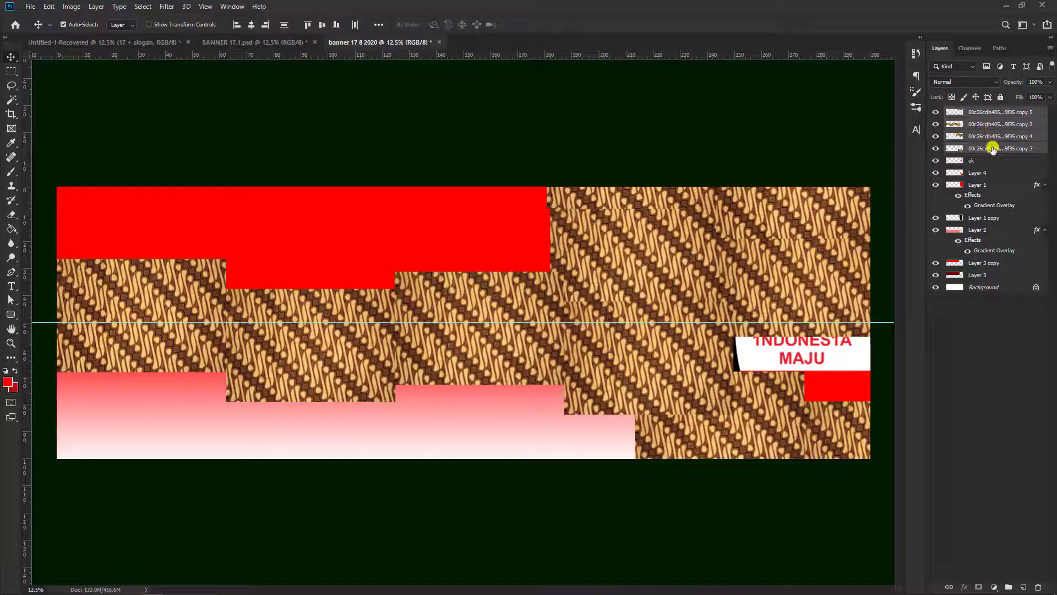
{"action": "key", "text": "ctrl+e"}
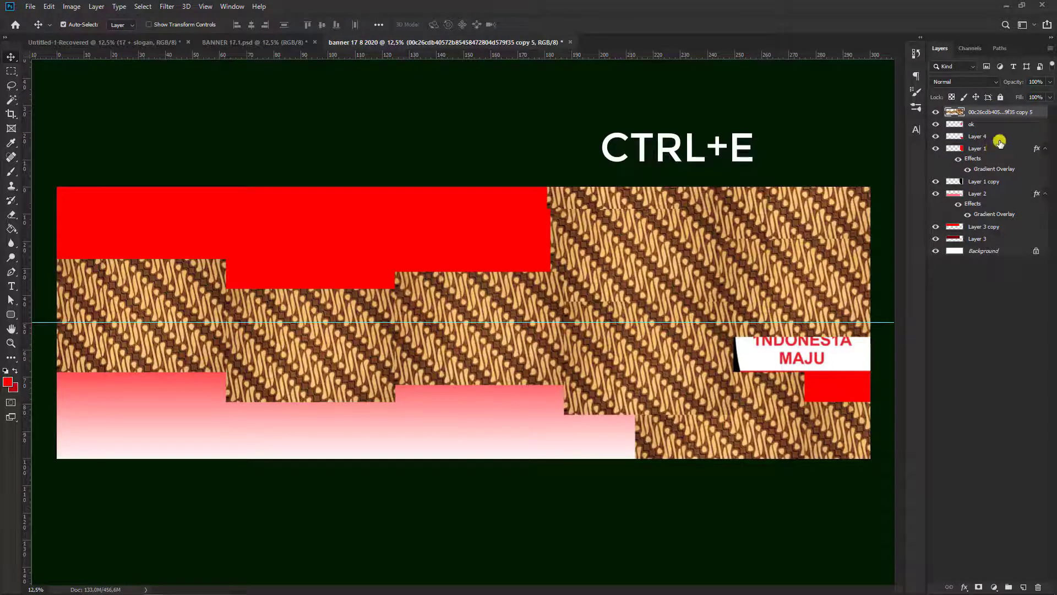
{"action": "left_click", "coordinate": [937, 112]}
{"action": "left_click", "coordinate": [938, 111]}
{"action": "left_click_drag", "start_coordinate": [995, 114], "coordinate": [994, 240]}
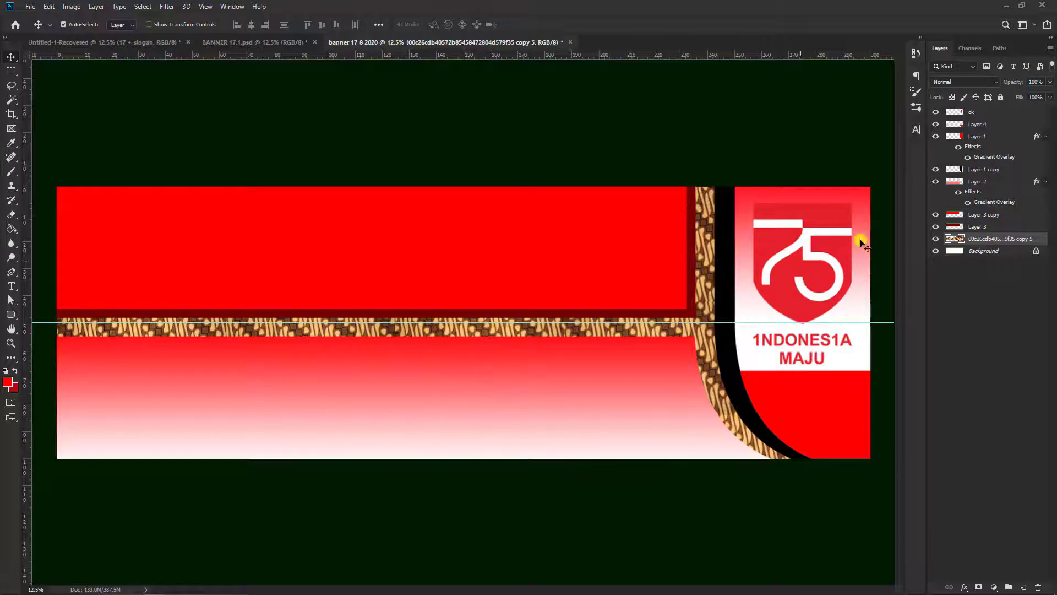
Step: Embed the wiyar-yogya-kombinasi batik image directly above Layer 2 and rasterize its layer
{"action": "left_click", "coordinate": [615, 379]}
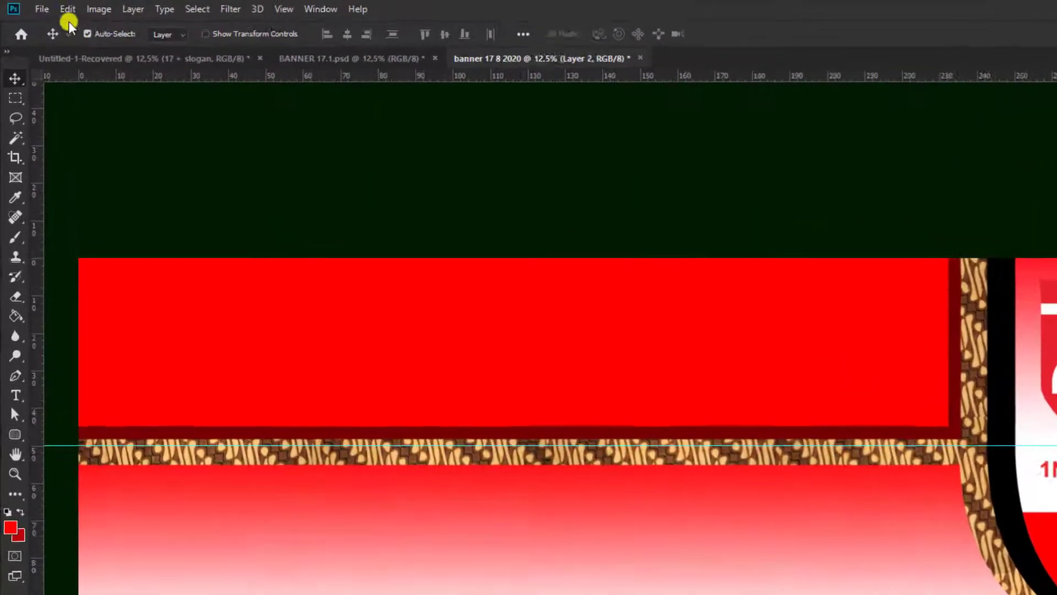
{"action": "left_click", "coordinate": [30, 6]}
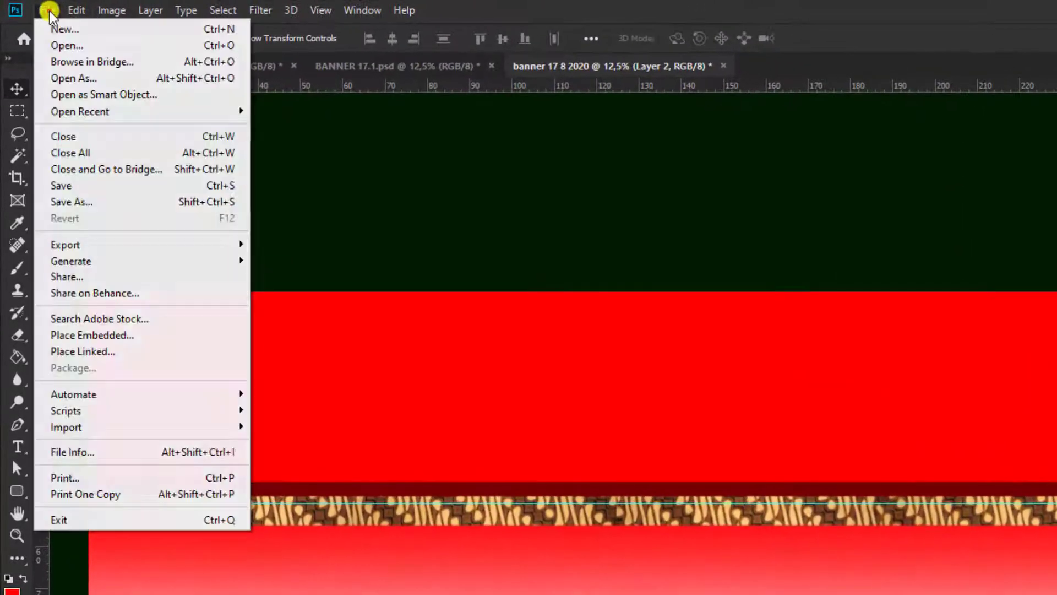
{"action": "left_click", "coordinate": [102, 334]}
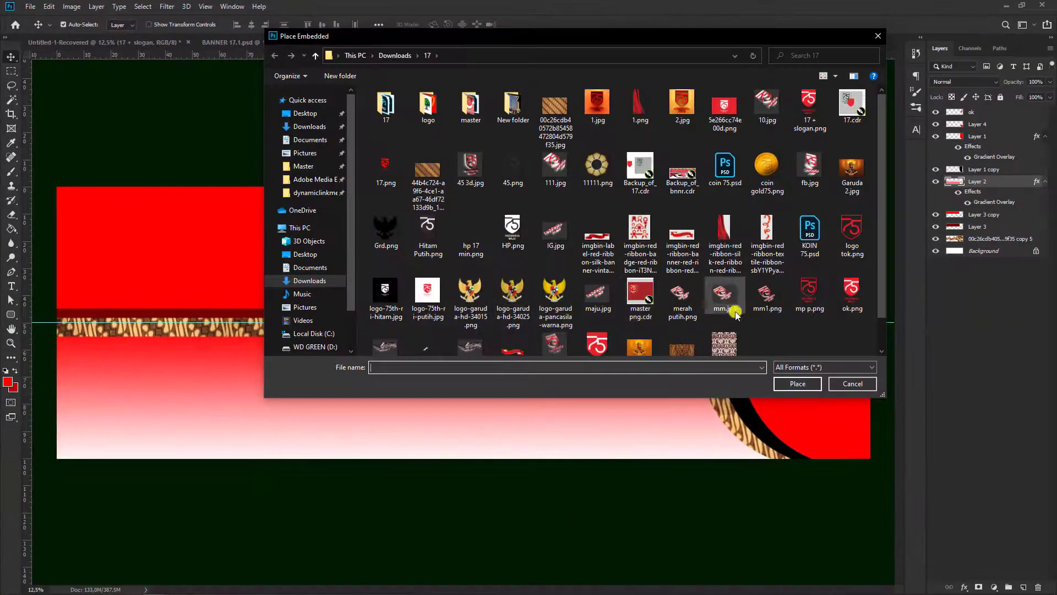
{"action": "scroll", "coordinate": [735, 313], "scroll_direction": "down", "scroll_amount": 1}
{"action": "double_click", "coordinate": [728, 306]}
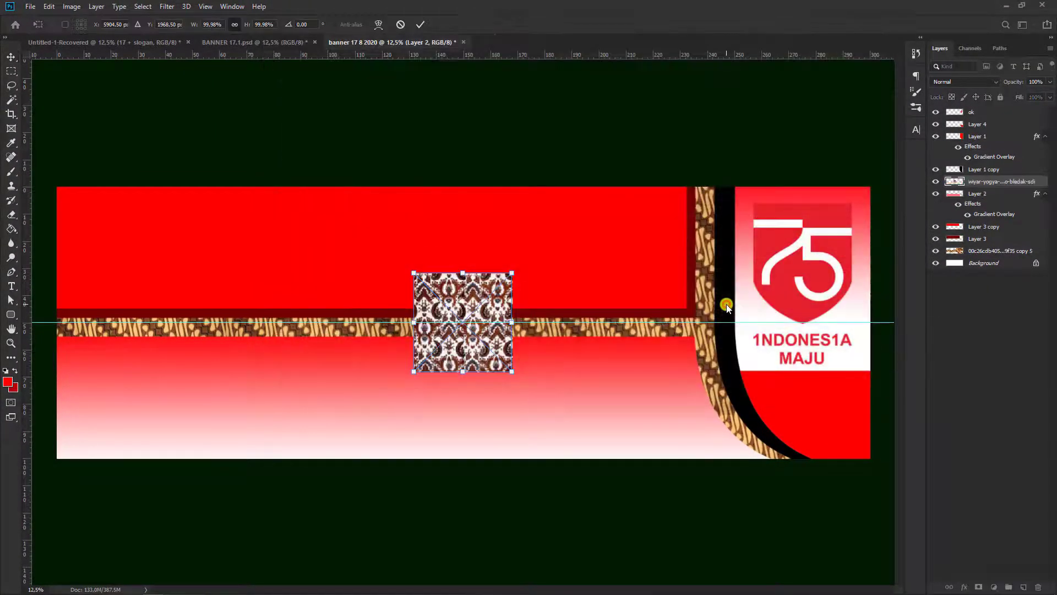
{"action": "key", "text": "Return"}
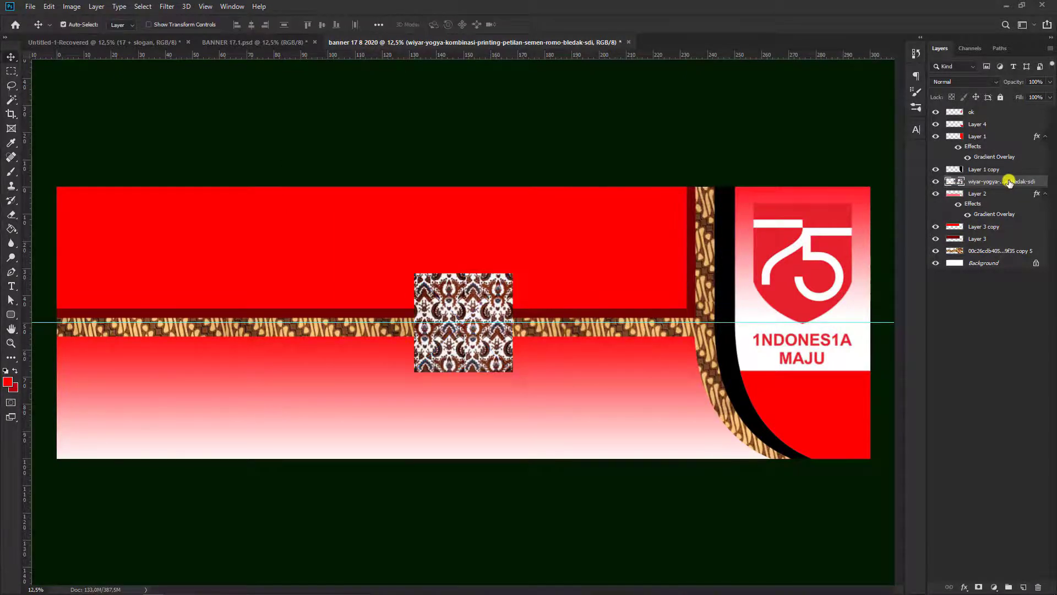
{"action": "right_click", "coordinate": [1009, 182]}
{"action": "left_click", "coordinate": [920, 319]}
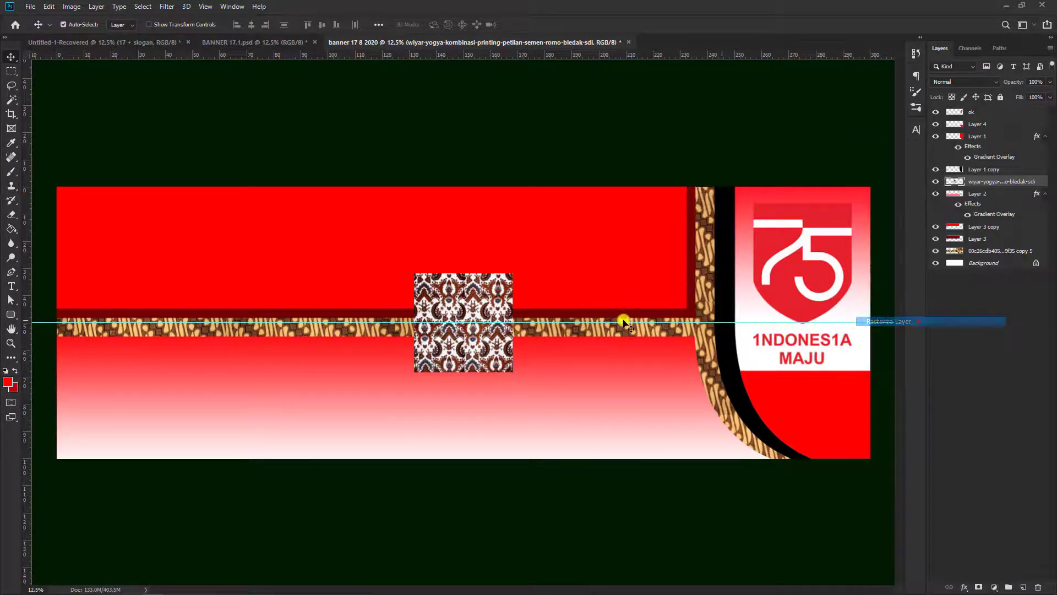
Step: Move the white-brown batik tile to the lower band's left end and enlarge it to about 46 cm to fill the band's height
{"action": "left_click_drag", "start_coordinate": [470, 302], "coordinate": [108, 372]}
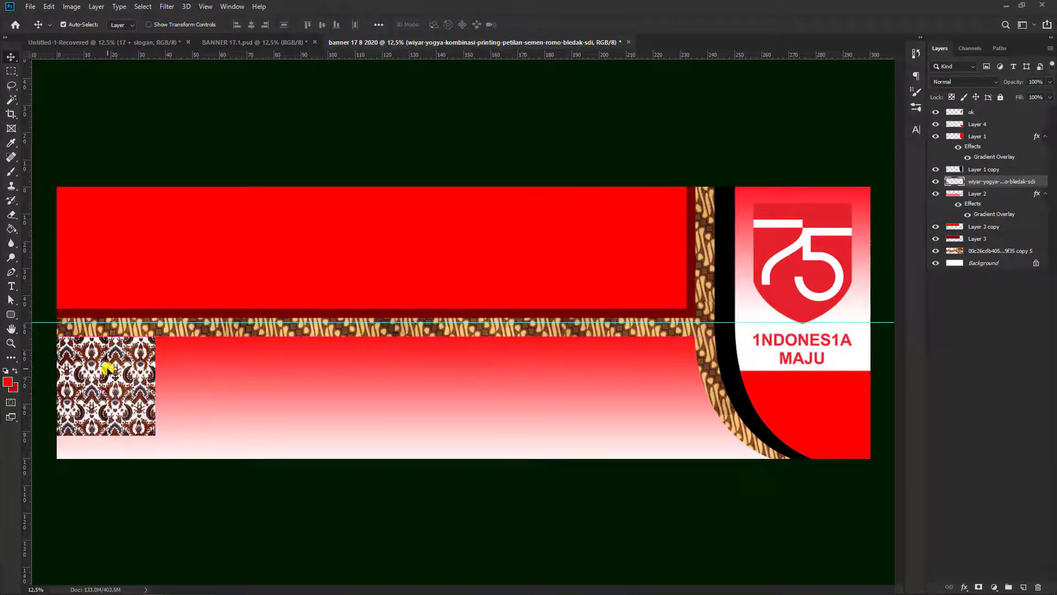
{"action": "key", "text": "ctrl+t"}
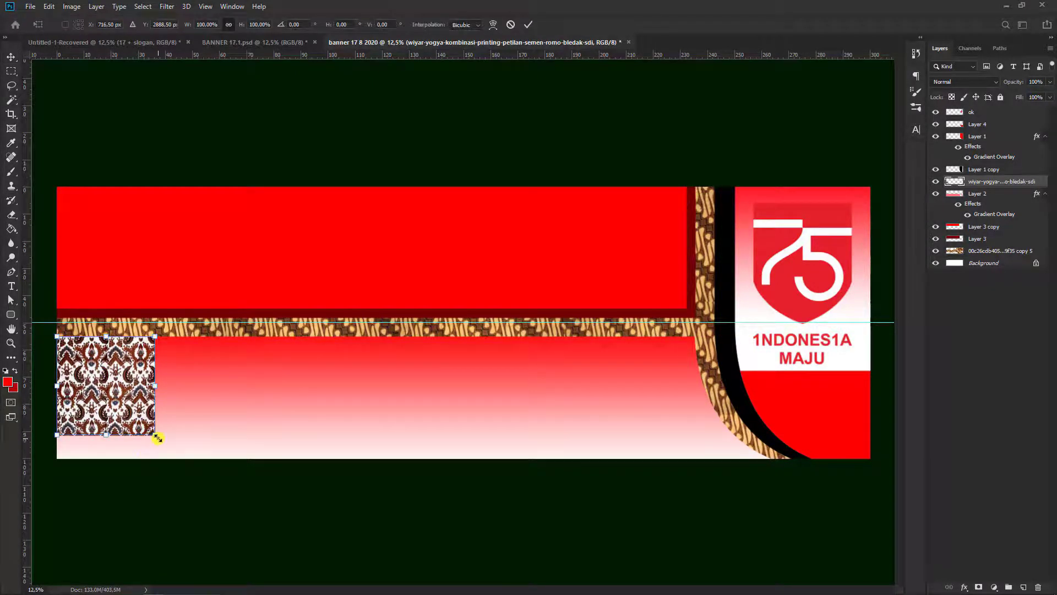
{"action": "left_click_drag", "start_coordinate": [155, 437], "coordinate": [183, 462]}
{"action": "key", "text": "Return"}
Step: Duplicate the white-brown tile alongside itself, merge both, and duplicate the merged strip to cover about 185 cm of the lower band
{"action": "left_click_drag", "start_coordinate": [132, 390], "coordinate": [258, 390]}
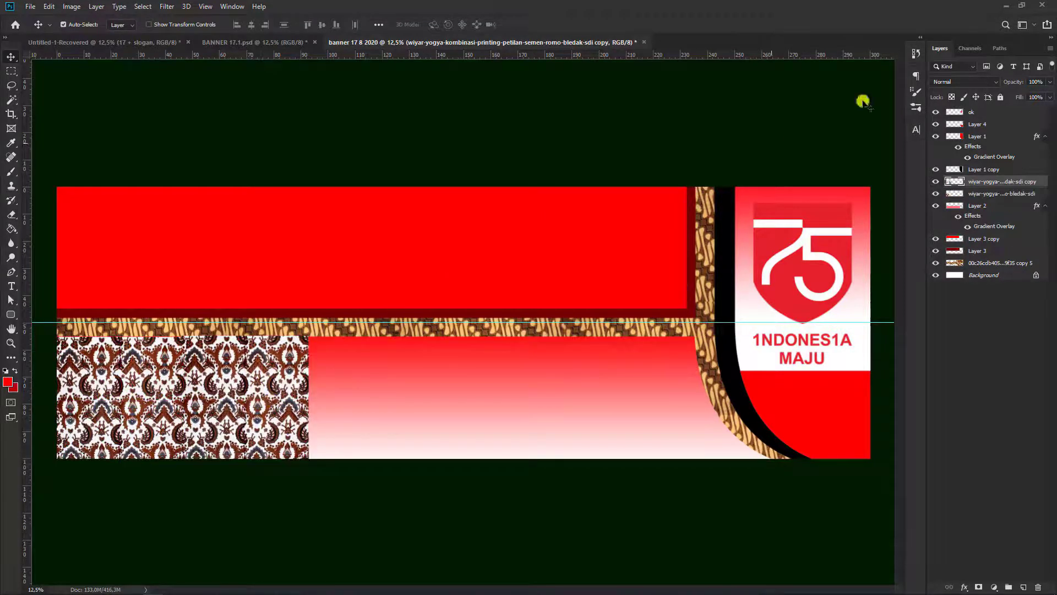
{"action": "left_click", "coordinate": [1006, 193], "text": "shift"}
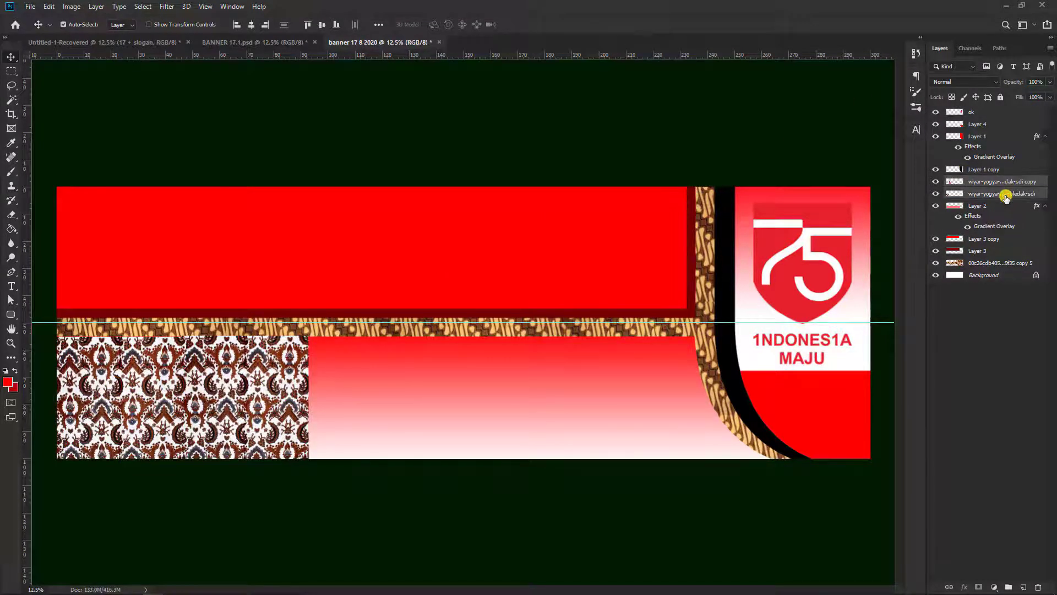
{"action": "key", "text": "ctrl+e"}
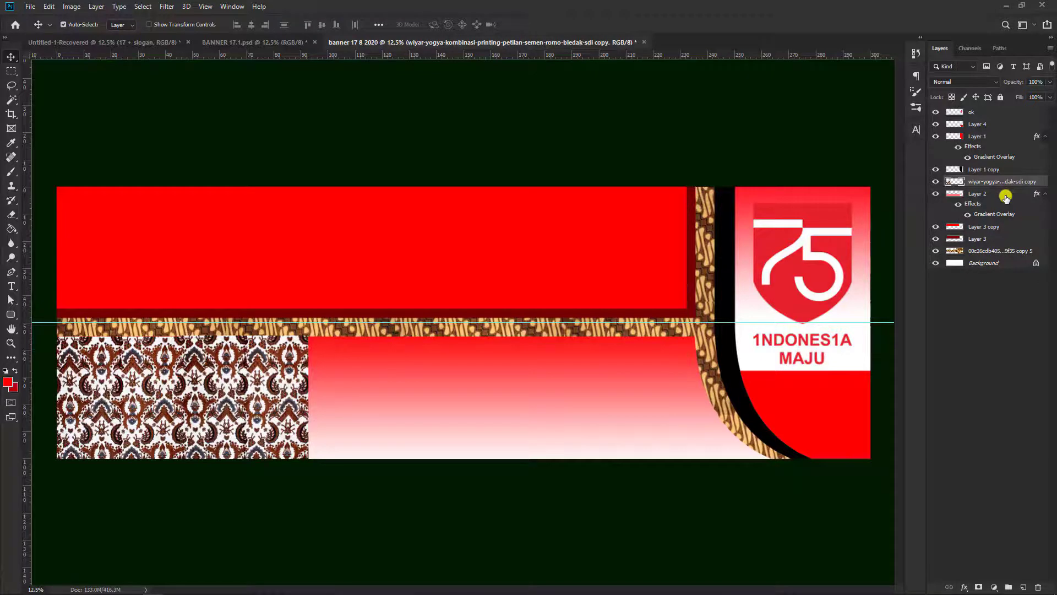
{"action": "left_click_drag", "start_coordinate": [234, 406], "coordinate": [446, 405]}
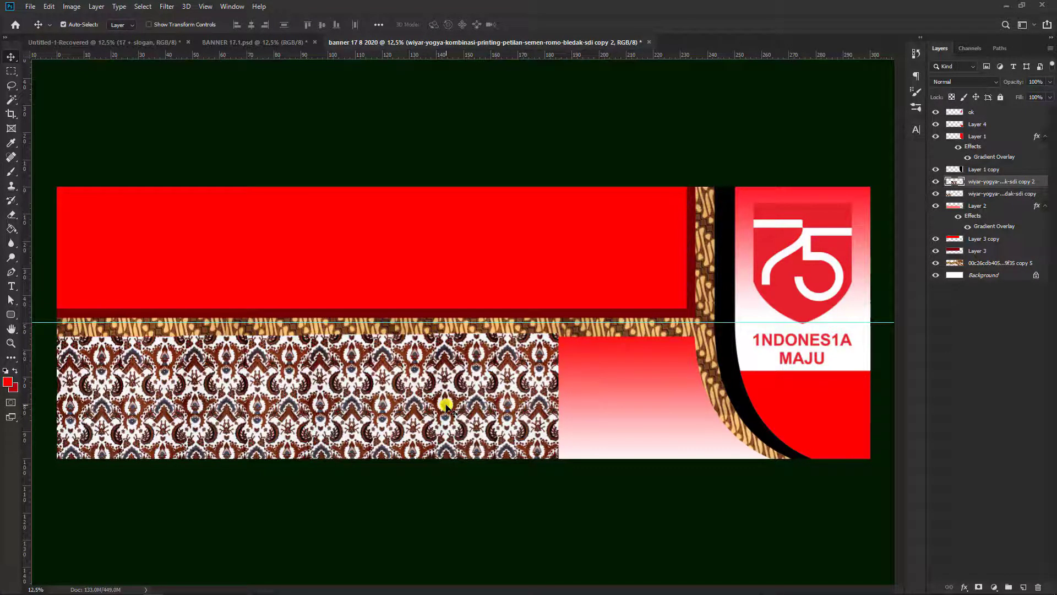
Step: Merge the two white-brown batik strips and scale the result to about 148% to cover the lower band up to the black curve
{"action": "left_click", "coordinate": [1004, 193], "text": "shift"}
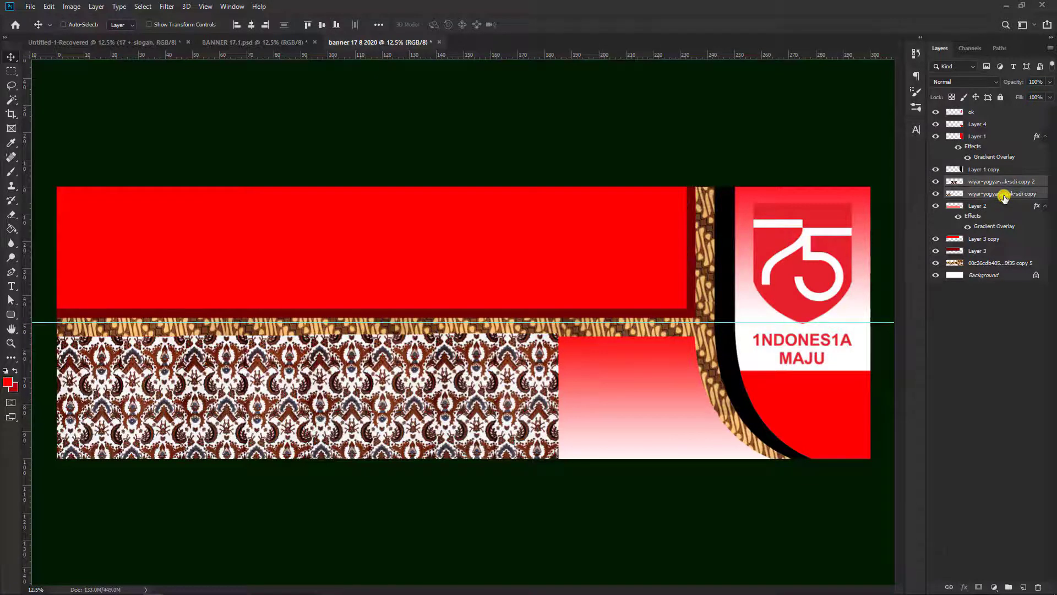
{"action": "key", "text": "ctrl+e"}
{"action": "key", "text": "ctrl+t"}
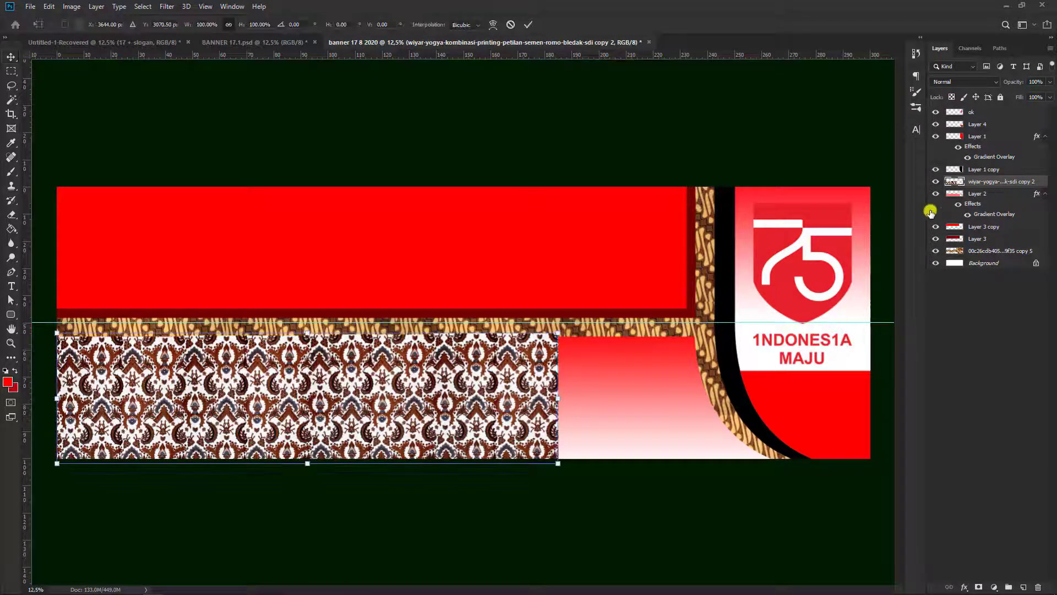
{"action": "left_click_drag", "start_coordinate": [560, 467], "coordinate": [795, 559]}
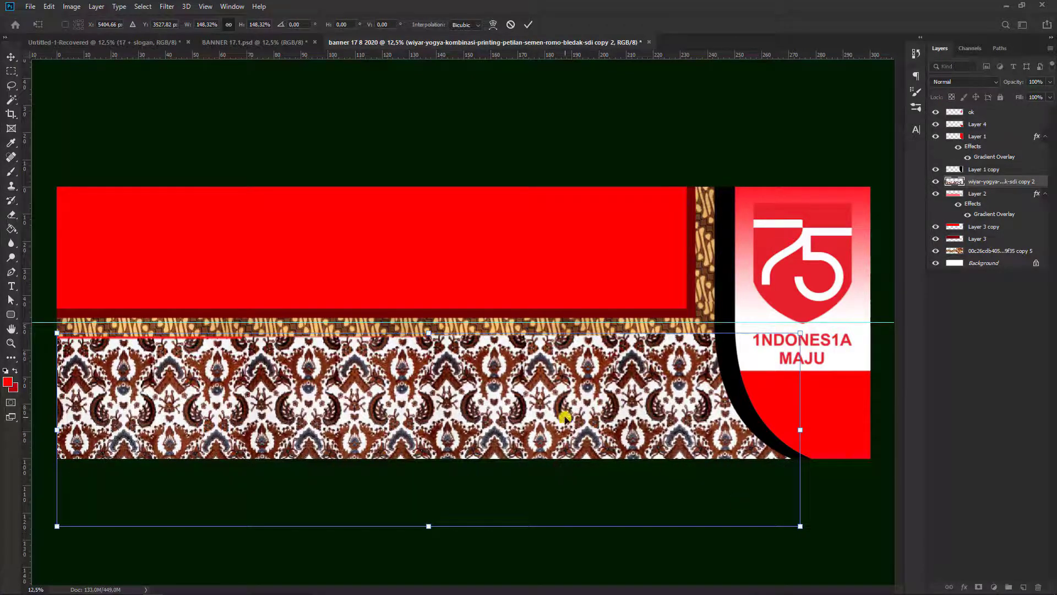
{"action": "mouse_move", "coordinate": [511, 403]}
{"action": "left_mouse_down"}
{"action": "mouse_move", "coordinate": [529, 495]}
{"action": "mouse_move", "coordinate": [511, 397]}
{"action": "left_mouse_up"}
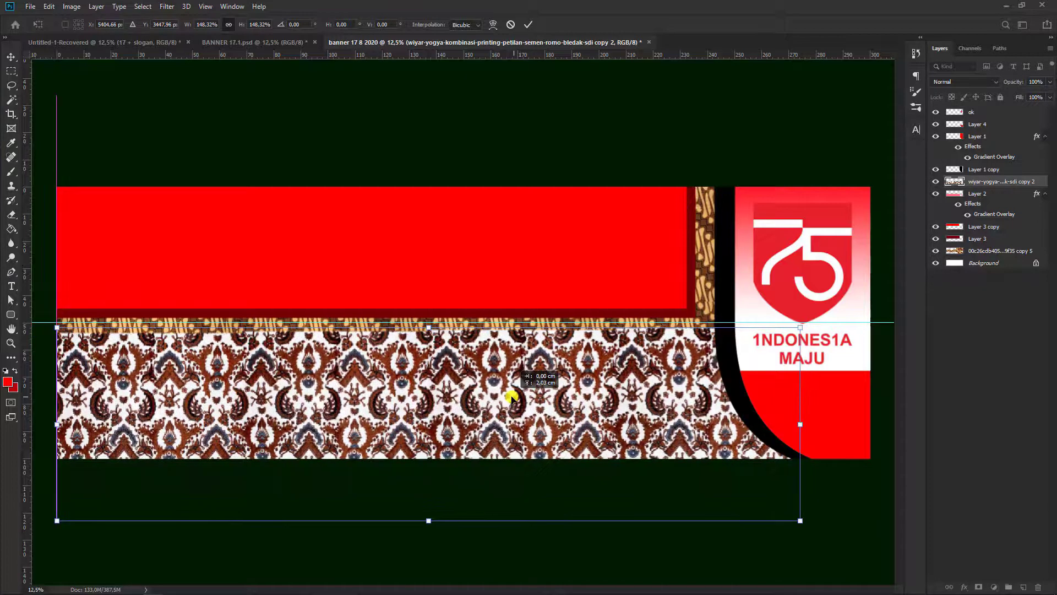
{"action": "left_click", "coordinate": [527, 25]}
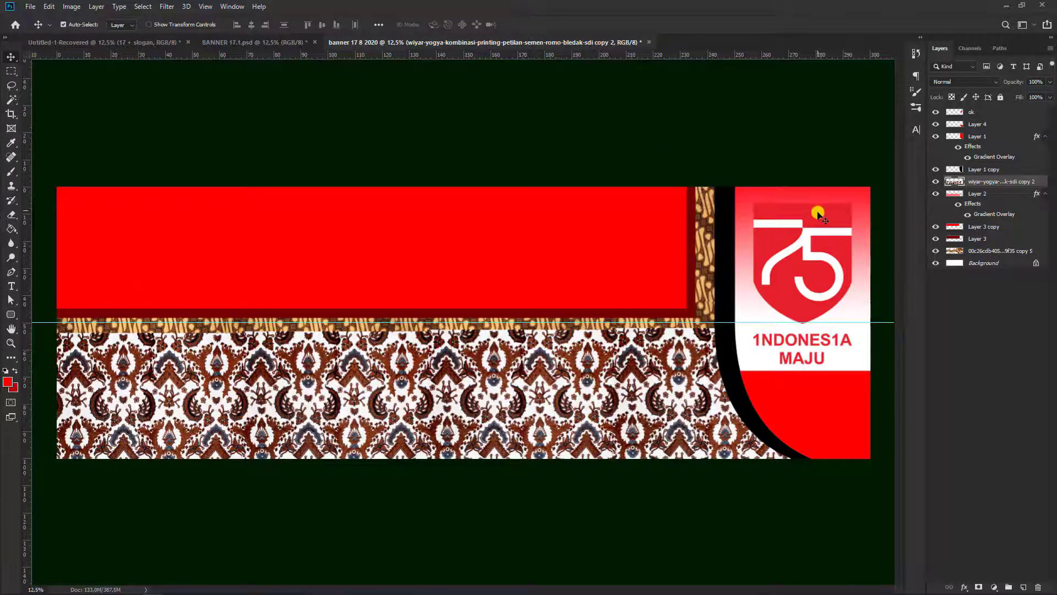
Step: Lower the merged batik layer's opacity to 42% and fine-tune the pattern's position over the gradient band
{"action": "left_click_drag", "start_coordinate": [1003, 82], "coordinate": [976, 83]}
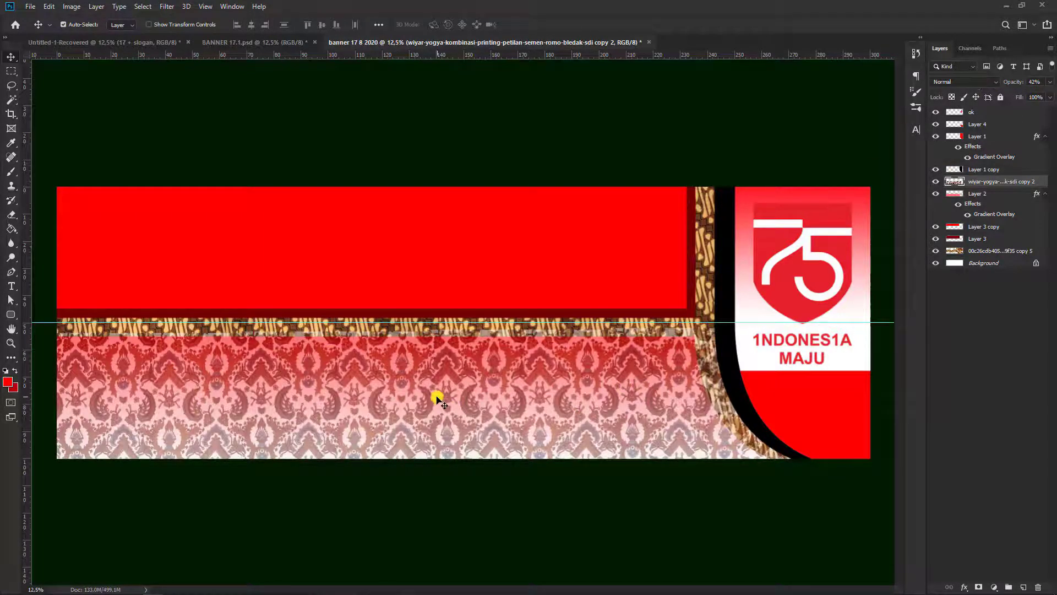
{"action": "mouse_move", "coordinate": [435, 409]}
{"action": "left_mouse_down"}
{"action": "mouse_move", "coordinate": [432, 419]}
{"action": "mouse_move", "coordinate": [432, 406]}
{"action": "left_mouse_up"}
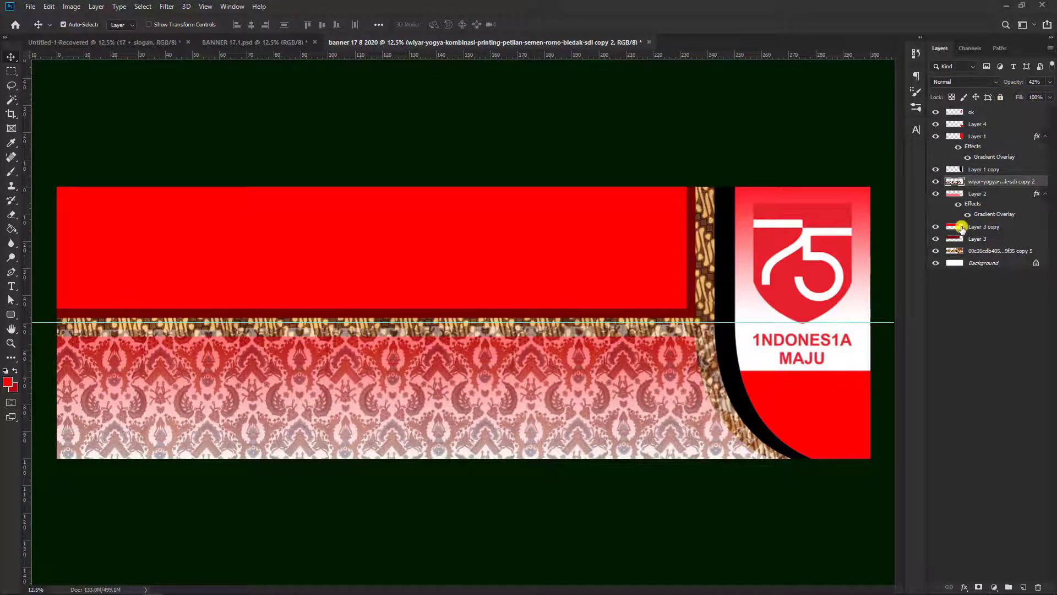
{"action": "left_click", "coordinate": [936, 193]}
{"action": "left_click", "coordinate": [936, 193]}
Step: Select the area outside Layer 2's gradient shape with the Magic Wand, delete it from the white-brown batik layer, and deselect
{"action": "left_click", "coordinate": [978, 194]}
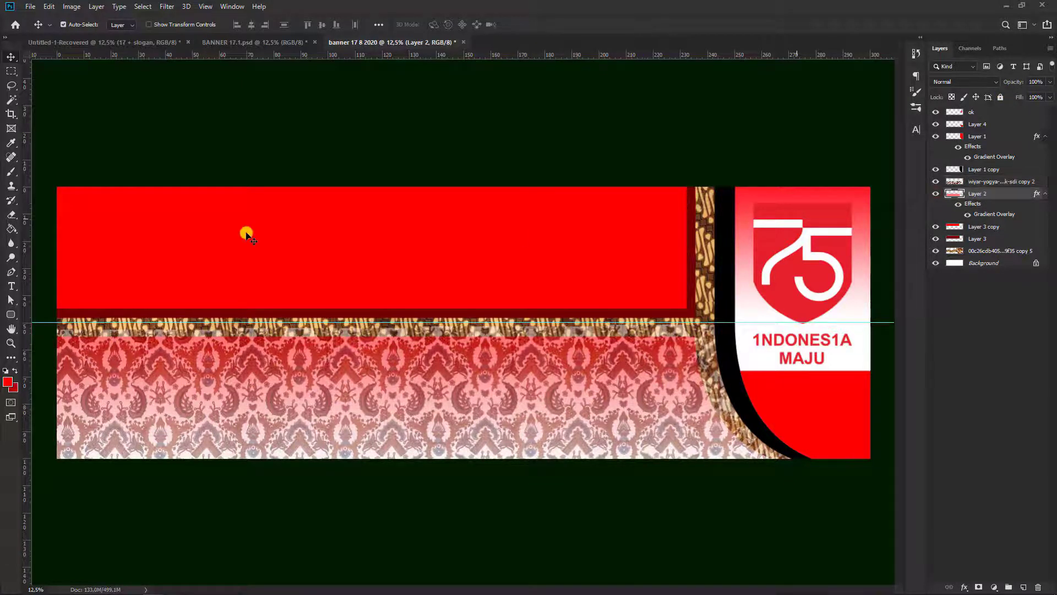
{"action": "left_click", "coordinate": [10, 100]}
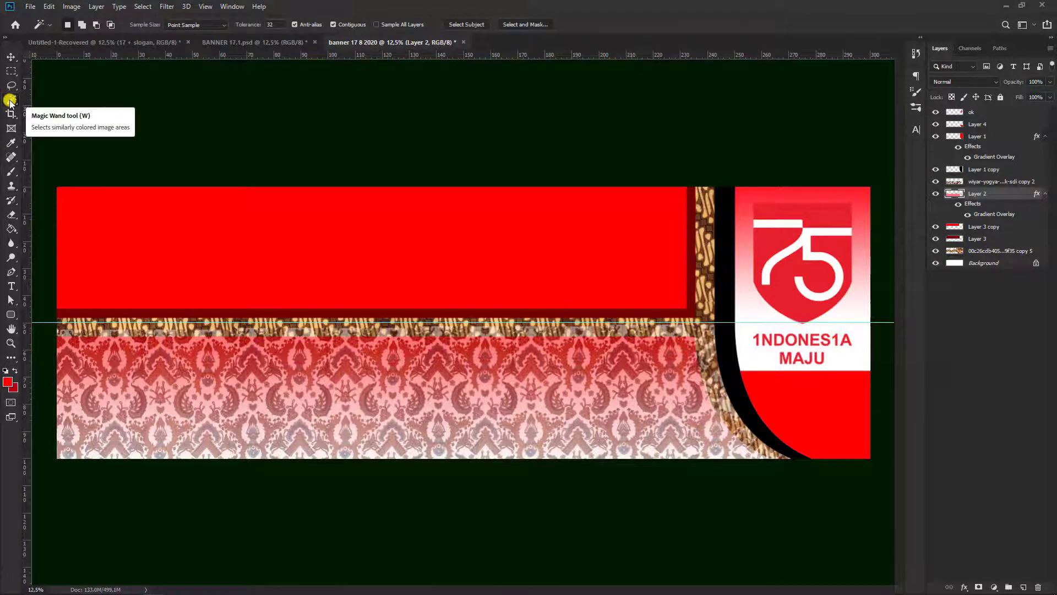
{"action": "left_click", "coordinate": [456, 404]}
{"action": "key", "text": "alt+bracketright"}
{"action": "right_click", "coordinate": [433, 384]}
{"action": "left_click", "coordinate": [491, 284]}
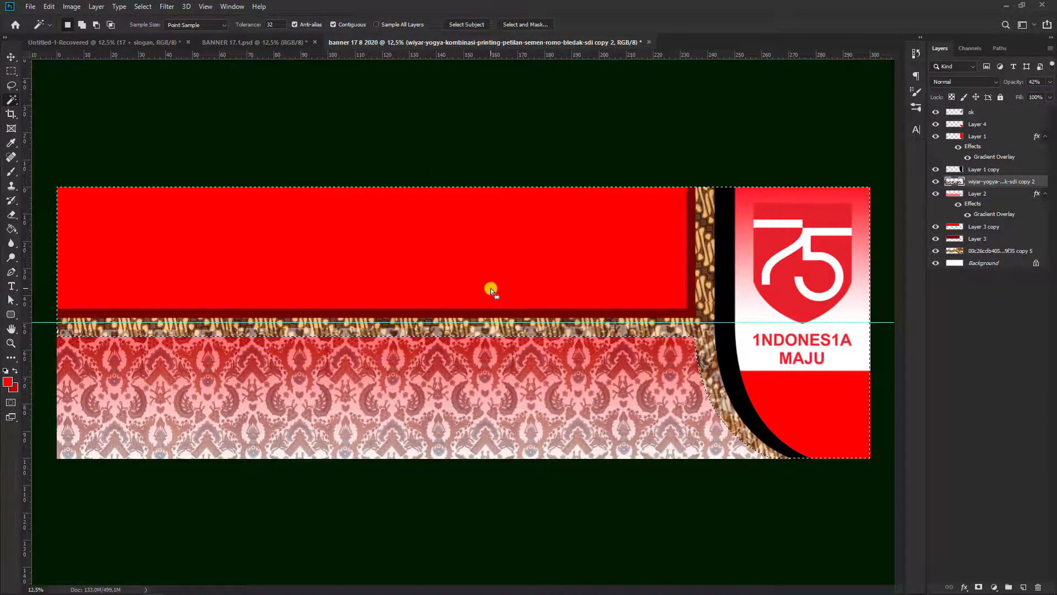
{"action": "left_click", "coordinate": [992, 172]}
{"action": "left_click", "coordinate": [998, 184]}
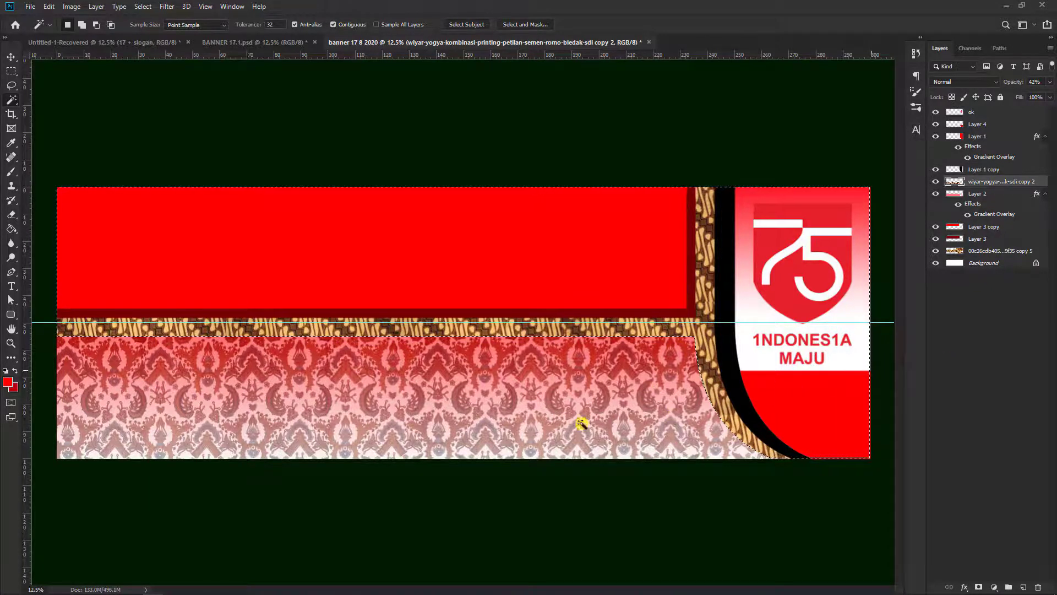
{"action": "key", "text": "ctrl+d"}
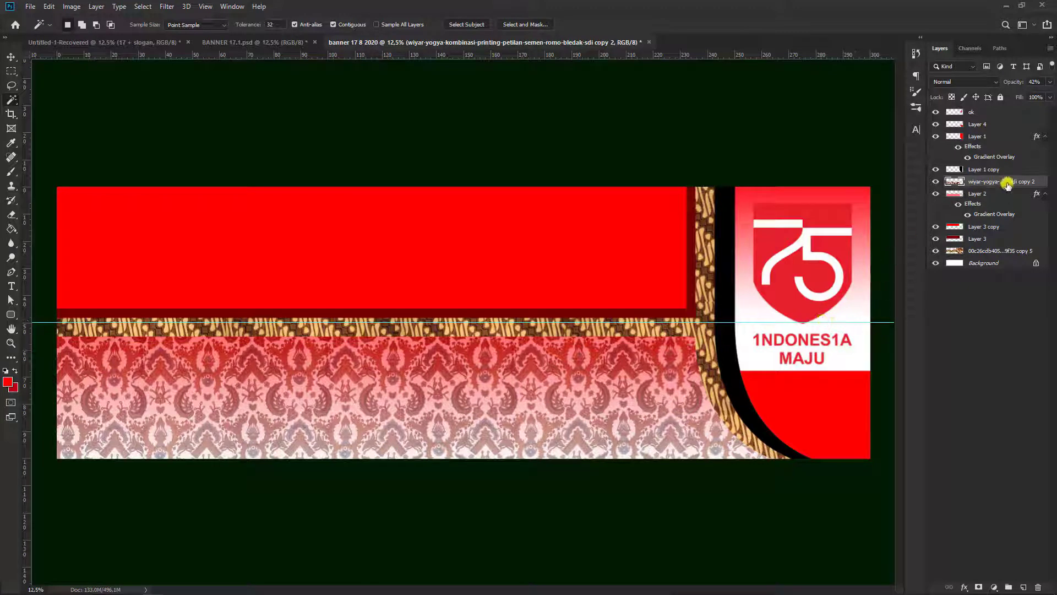
Step: Set the white-brown batik layer's opacity to 100% and its blend mode to Linear Light
{"action": "left_click_drag", "start_coordinate": [1012, 87], "coordinate": [1049, 87]}
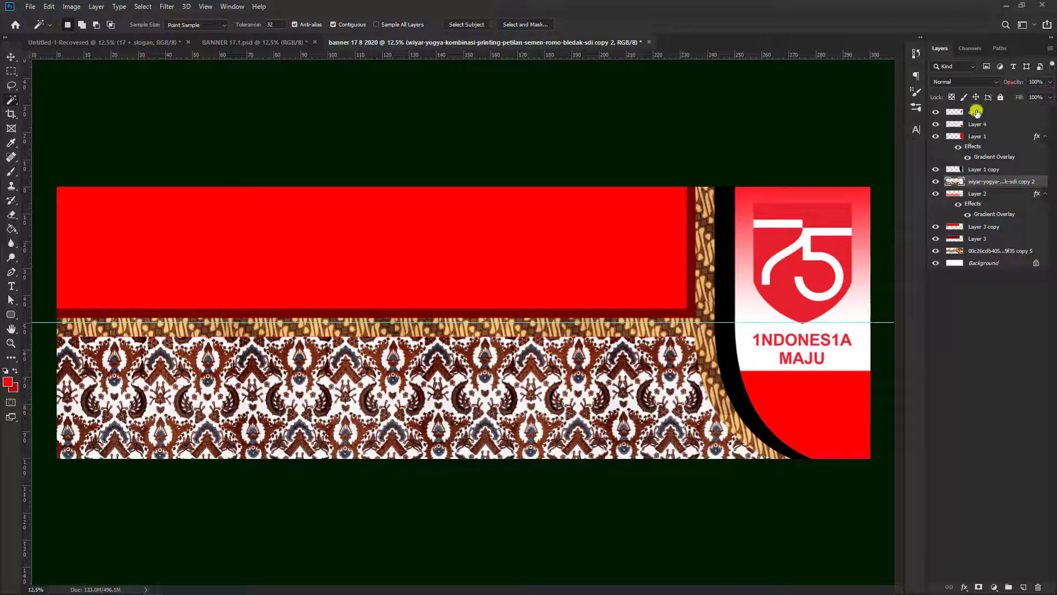
{"action": "left_click", "coordinate": [977, 83]}
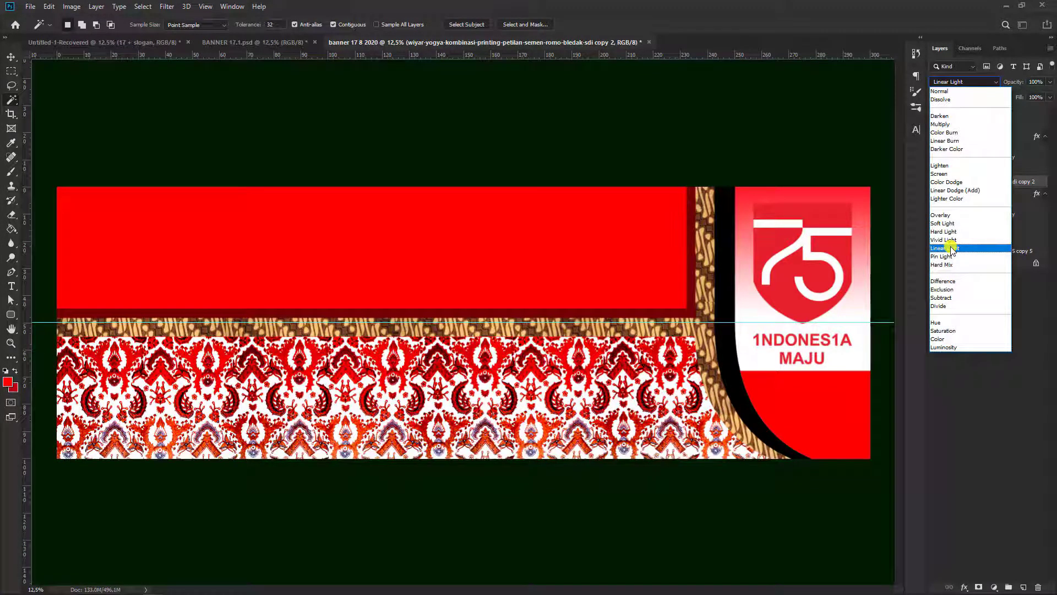
{"action": "left_click", "coordinate": [962, 249]}
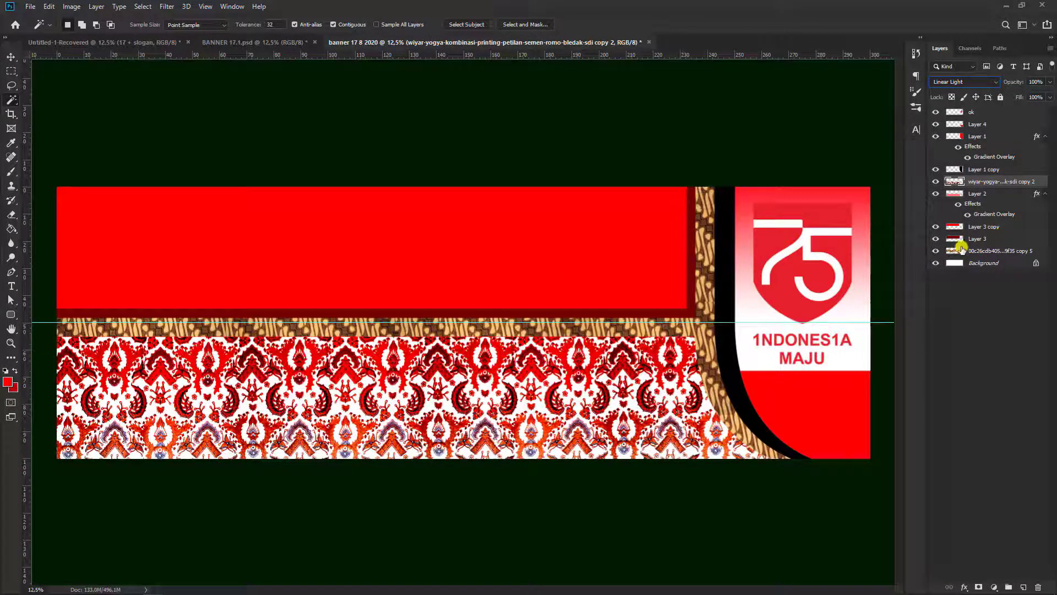
Step: Add a black Normal-mode drop shadow to Layer 2 with 99% opacity, 1 px distance, a small spread and 95 px size
{"action": "left_click", "coordinate": [985, 195]}
{"action": "right_click", "coordinate": [989, 196]}
{"action": "key", "text": "Escape"}
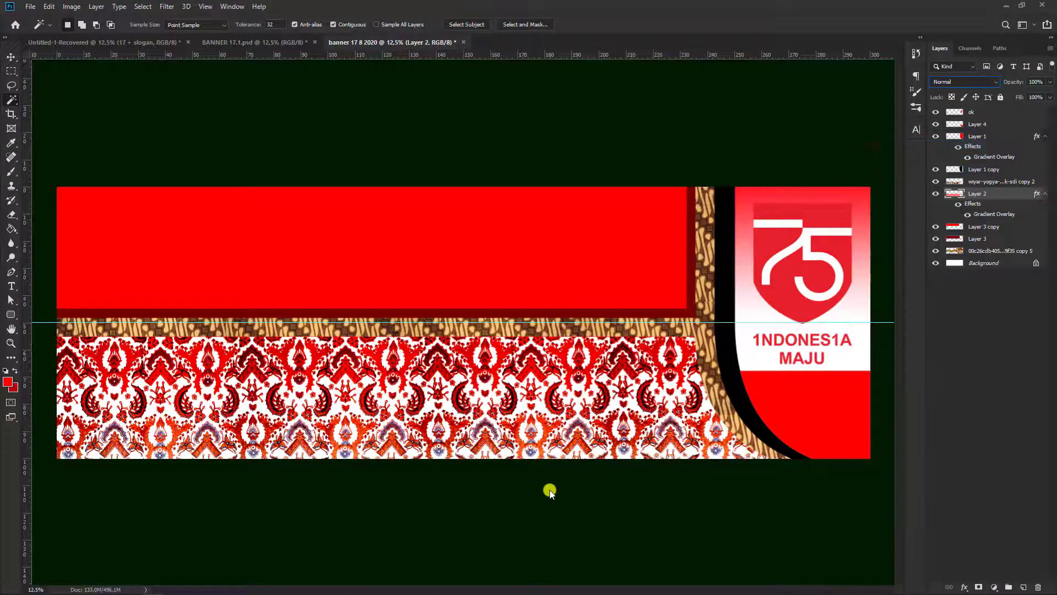
{"action": "left_click", "coordinate": [501, 349]}
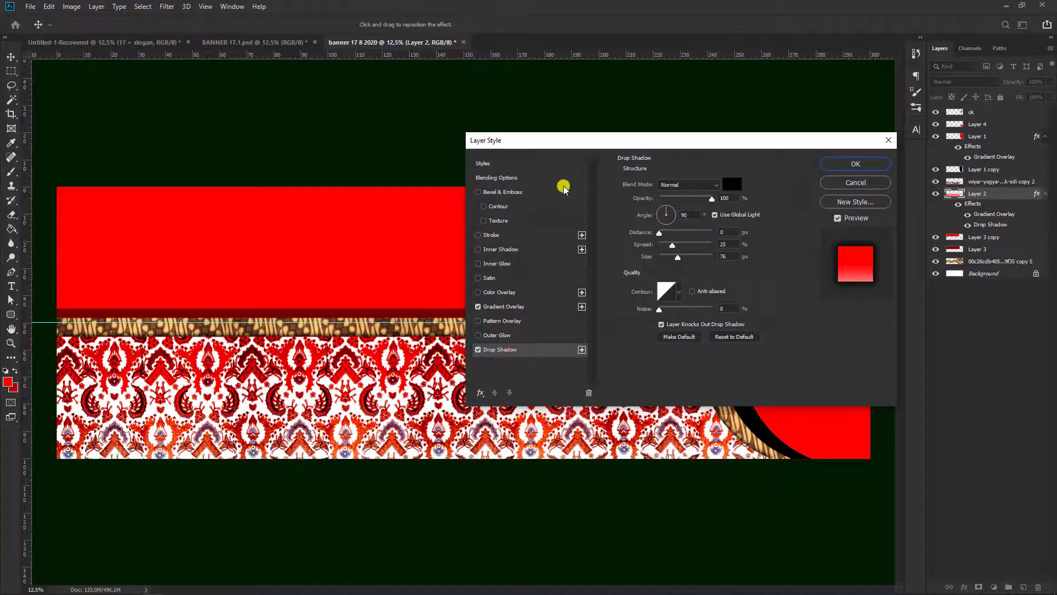
{"action": "left_click_drag", "start_coordinate": [578, 142], "coordinate": [257, 347]}
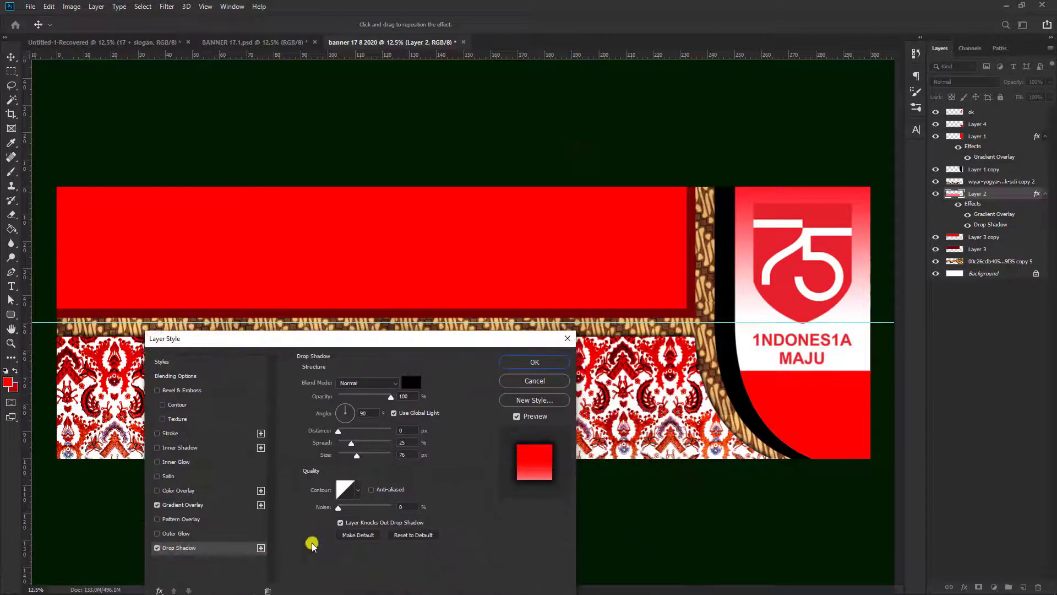
{"action": "left_click", "coordinate": [412, 535]}
{"action": "left_click", "coordinate": [387, 383]}
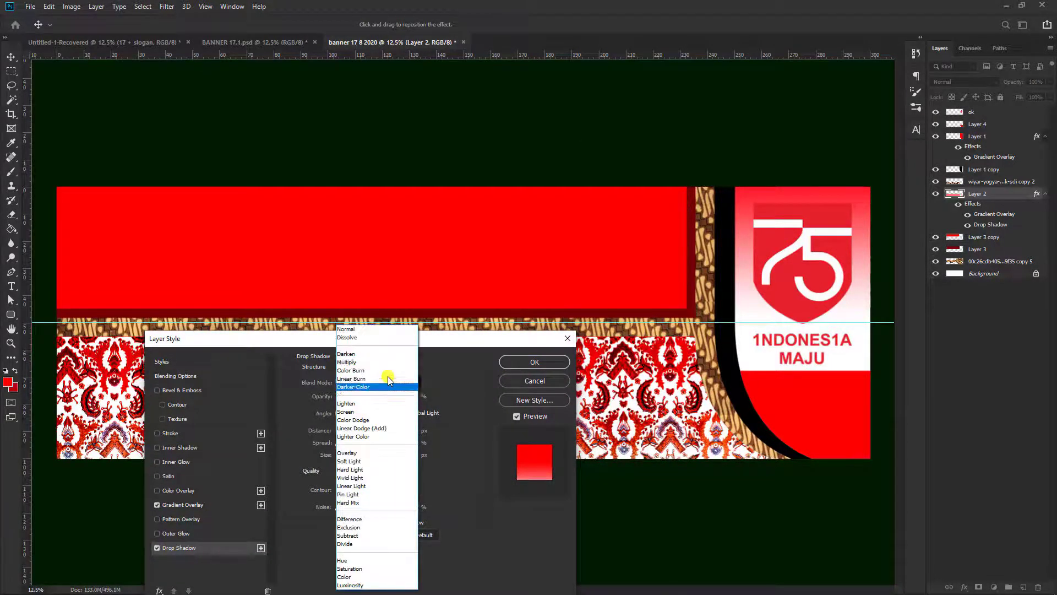
{"action": "left_click", "coordinate": [357, 329]}
{"action": "left_click_drag", "start_coordinate": [357, 397], "coordinate": [393, 401]}
{"action": "mouse_move", "coordinate": [338, 443]}
{"action": "left_mouse_down"}
{"action": "mouse_move", "coordinate": [362, 457]}
{"action": "mouse_move", "coordinate": [345, 443]}
{"action": "left_mouse_up"}
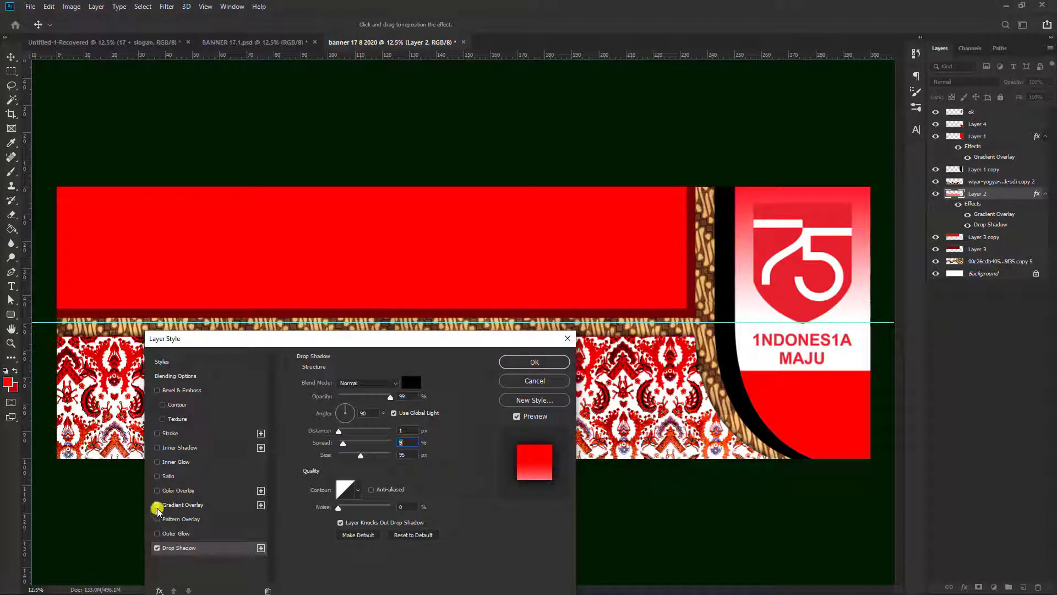
Step: Add a white 9 px outside stroke to Layer 2 and apply the layer style
{"action": "left_click", "coordinate": [183, 434]}
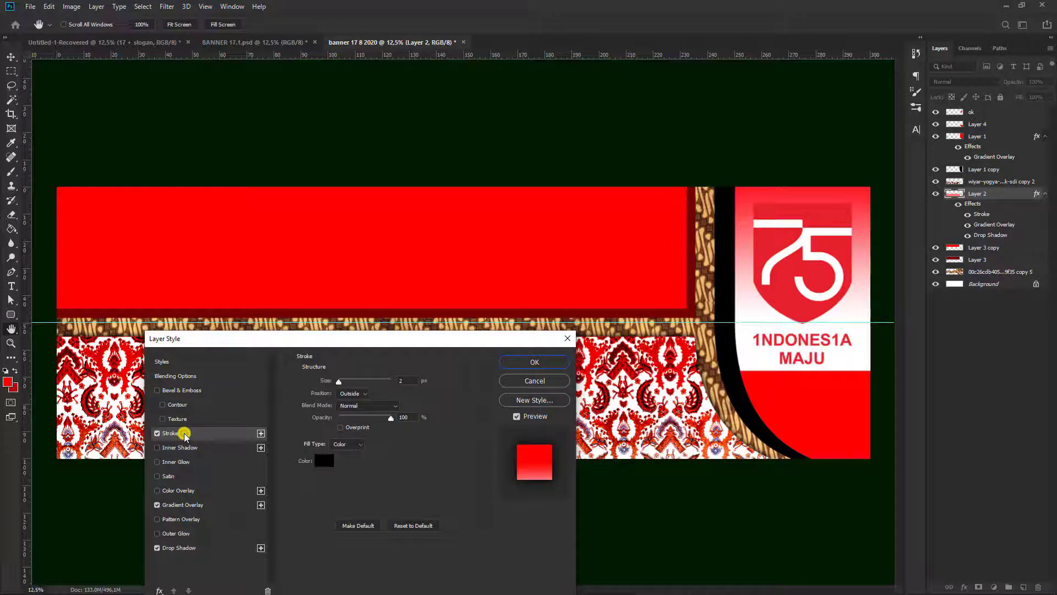
{"action": "left_click", "coordinate": [325, 461]}
{"action": "left_click", "coordinate": [629, 387]}
{"action": "left_click", "coordinate": [878, 382]}
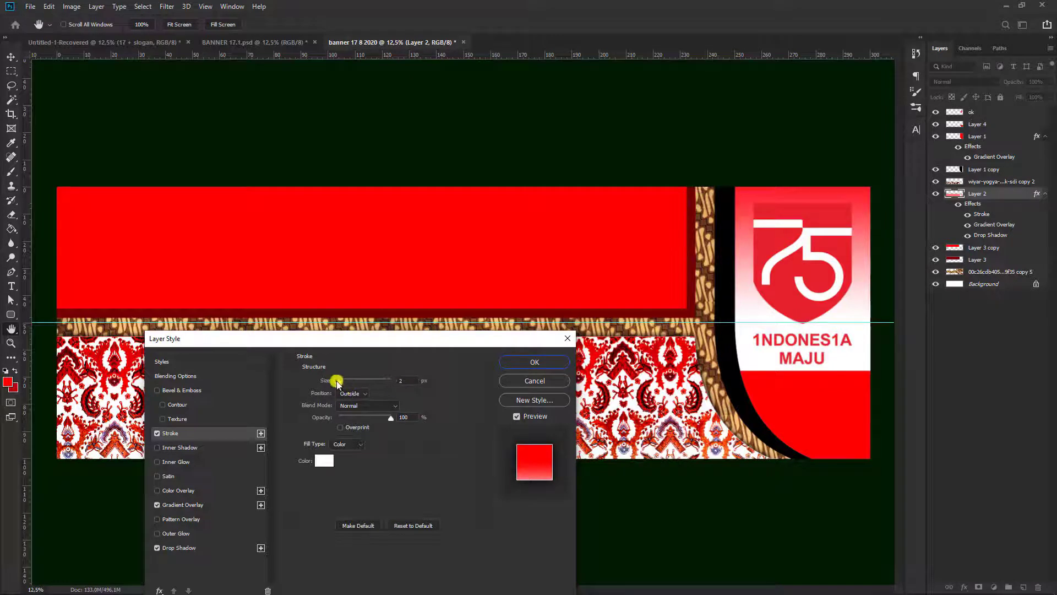
{"action": "left_click_drag", "start_coordinate": [341, 382], "coordinate": [345, 379]}
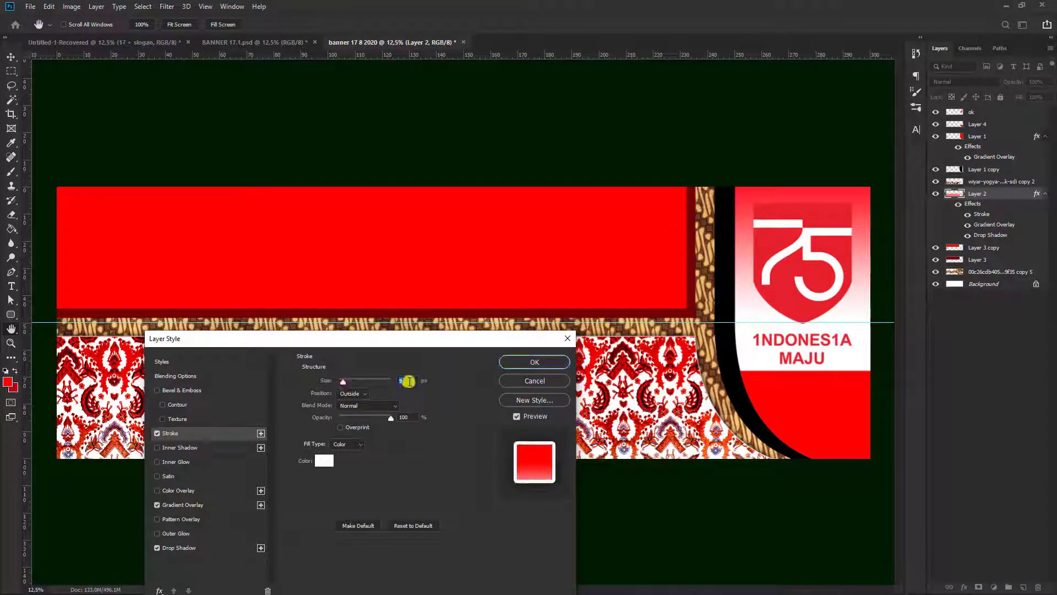
{"action": "type", "text": "9"}
{"action": "left_click", "coordinate": [557, 362]}
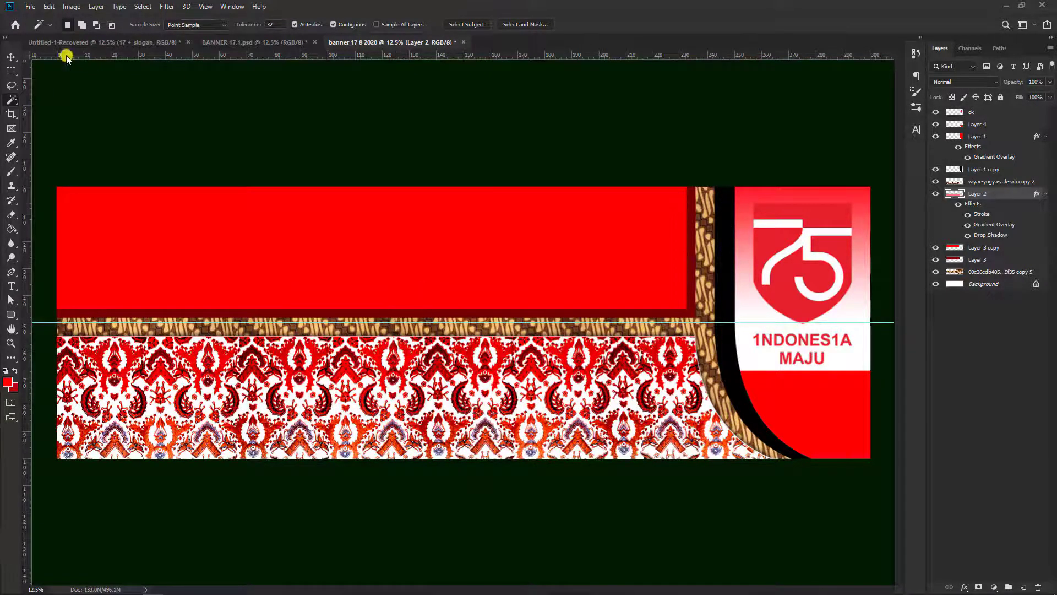
Step: Fill the dark red border shape on Layer 3 with white (ffffff)
{"action": "left_click", "coordinate": [12, 57]}
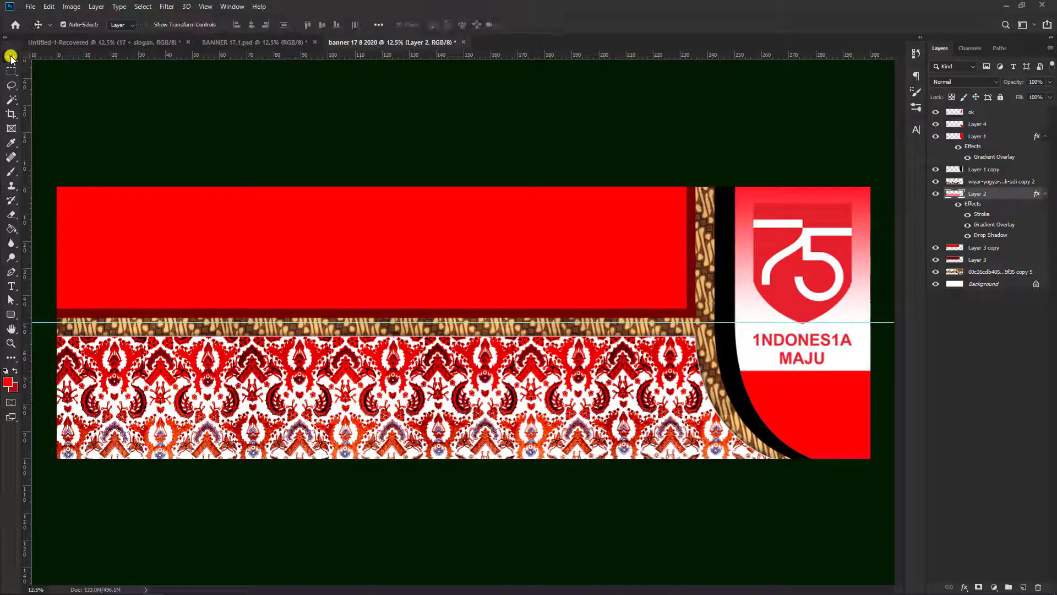
{"action": "left_click", "coordinate": [490, 313]}
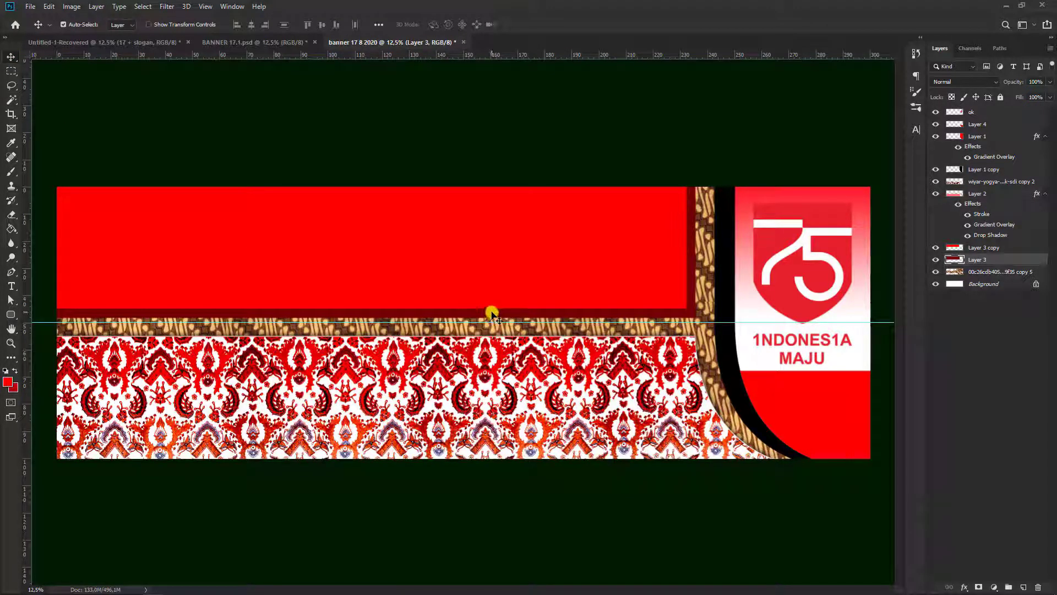
{"action": "left_click", "coordinate": [8, 381]}
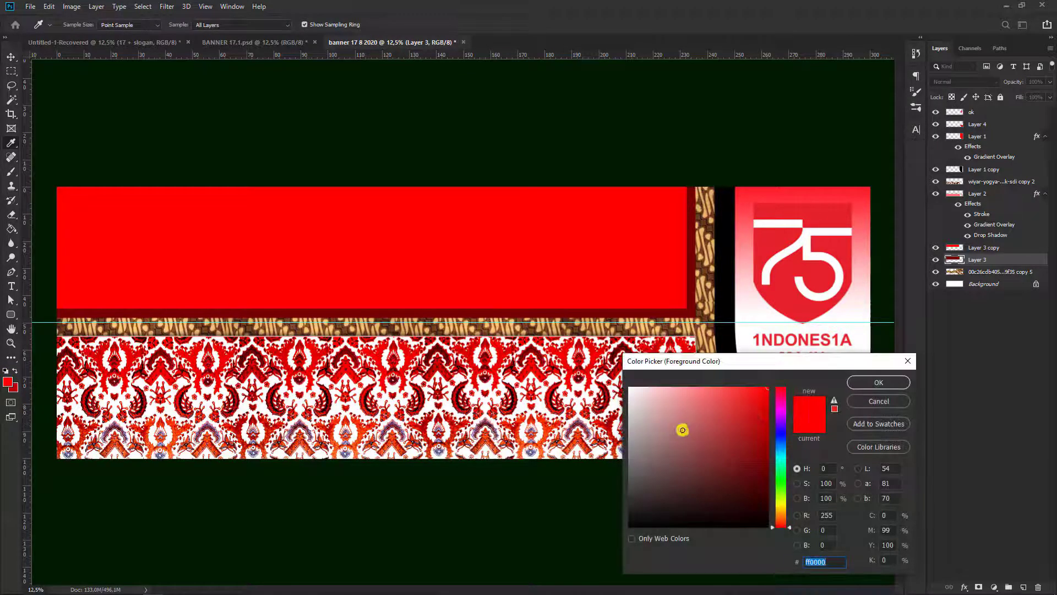
{"action": "type", "text": "ffffff"}
{"action": "left_click", "coordinate": [876, 382]}
{"action": "left_click", "coordinate": [11, 230]}
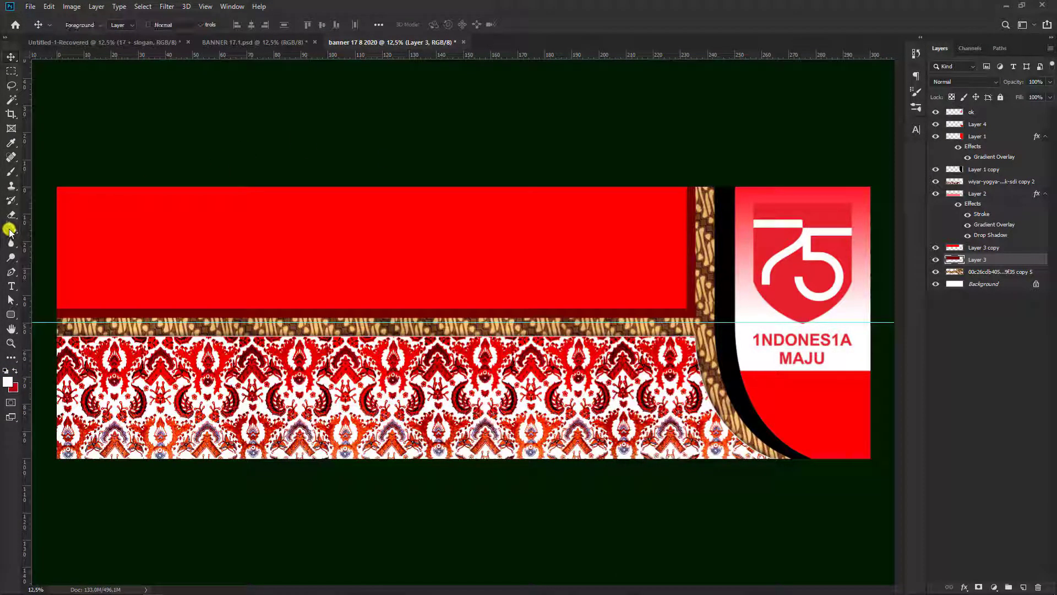
{"action": "left_click", "coordinate": [695, 303]}
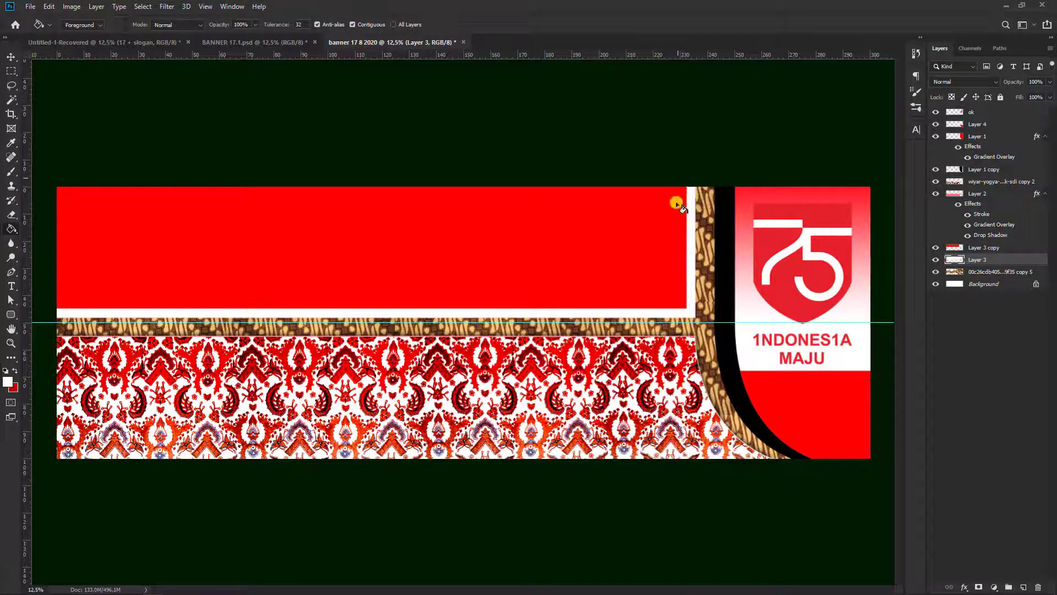
Step: Delete the rectangular area covered by Layer 3 from the brown batik layer, leaving only its border strip
{"action": "left_click", "coordinate": [11, 57]}
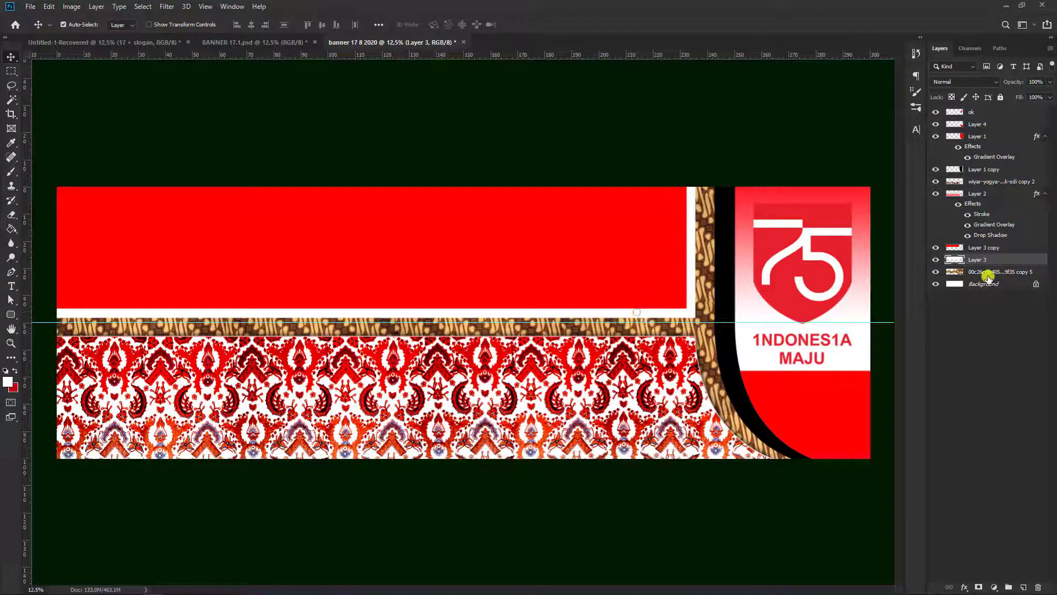
{"action": "left_click", "coordinate": [989, 250], "text": "shift"}
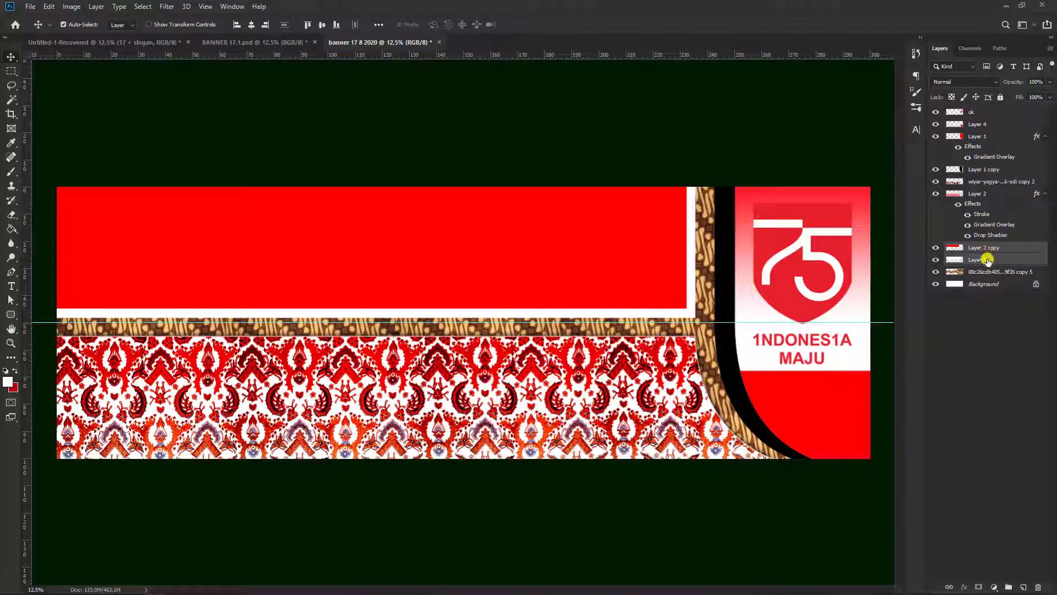
{"action": "left_click", "coordinate": [987, 261]}
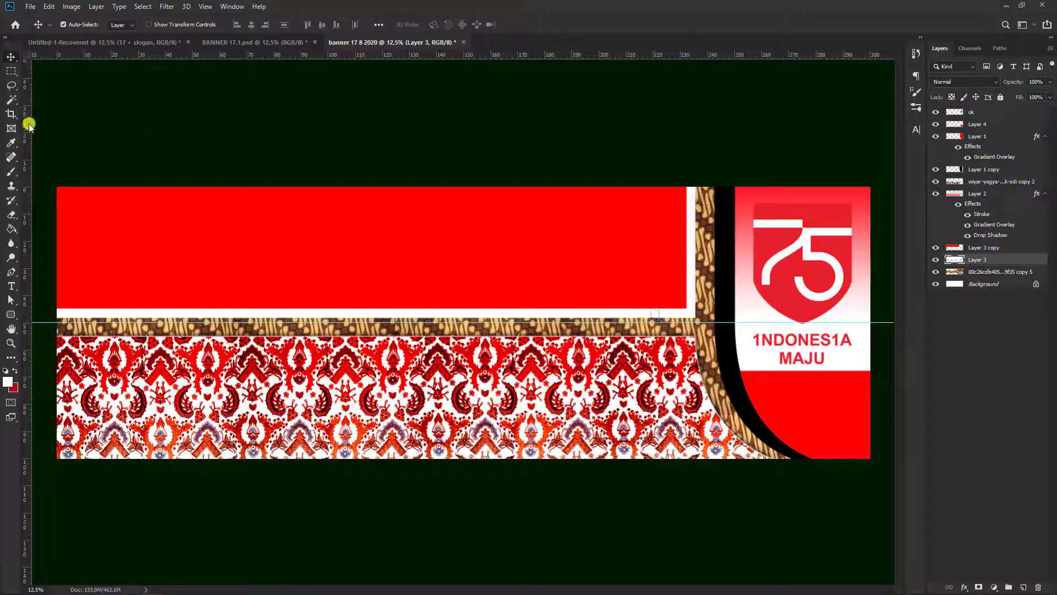
{"action": "left_click", "coordinate": [11, 100]}
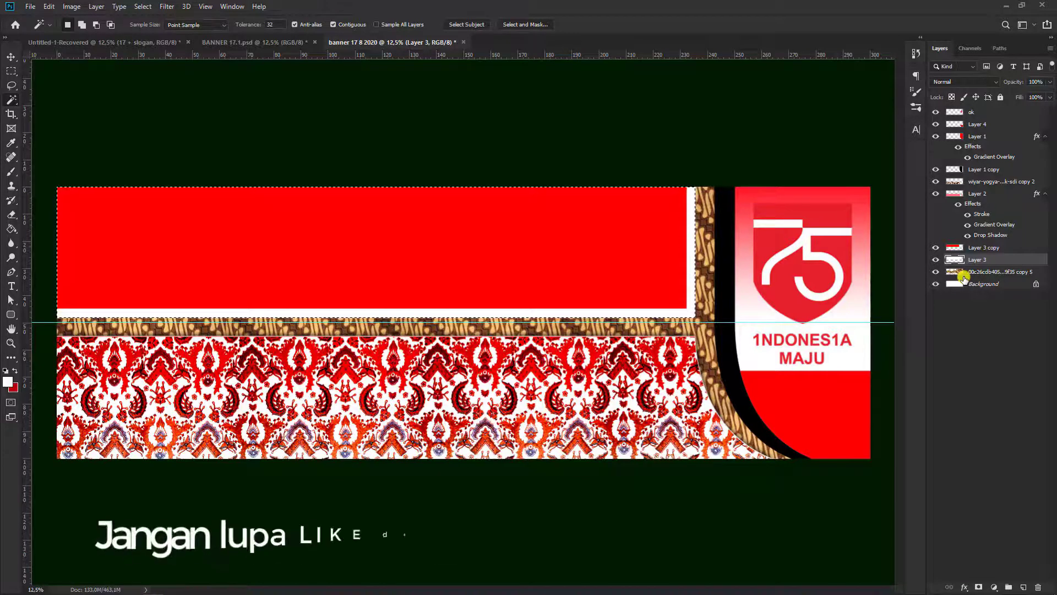
{"action": "left_click", "coordinate": [1012, 273]}
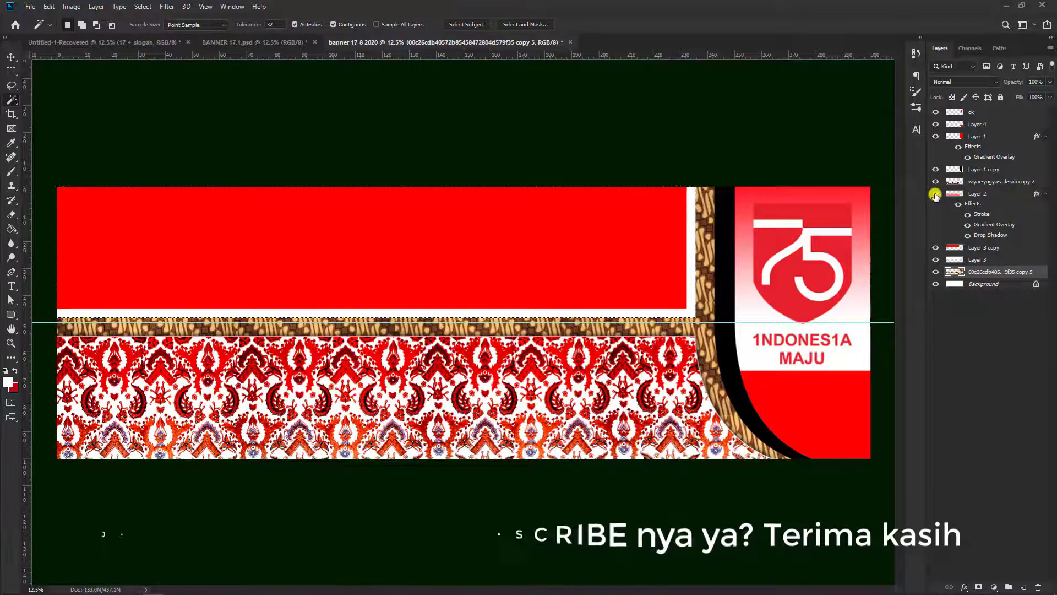
{"action": "left_click", "coordinate": [935, 248]}
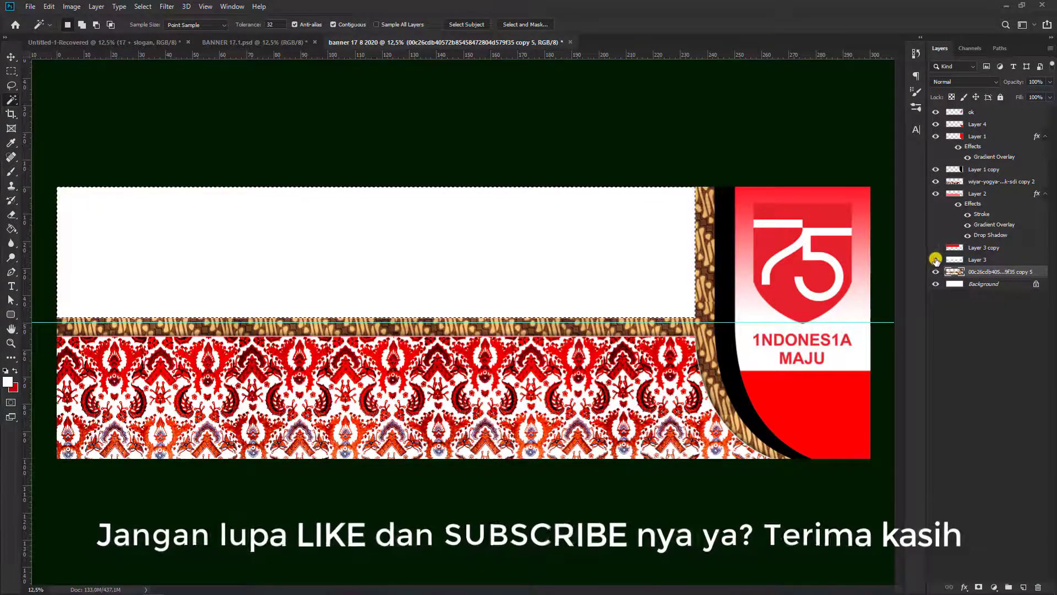
{"action": "left_click", "coordinate": [935, 248]}
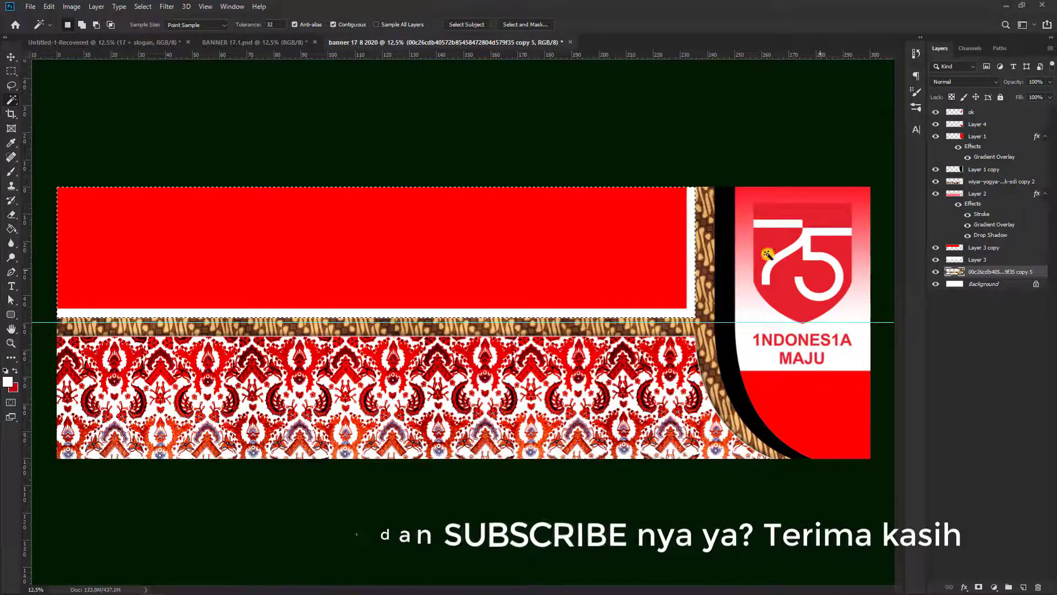
{"action": "key", "text": "ctrl+d"}
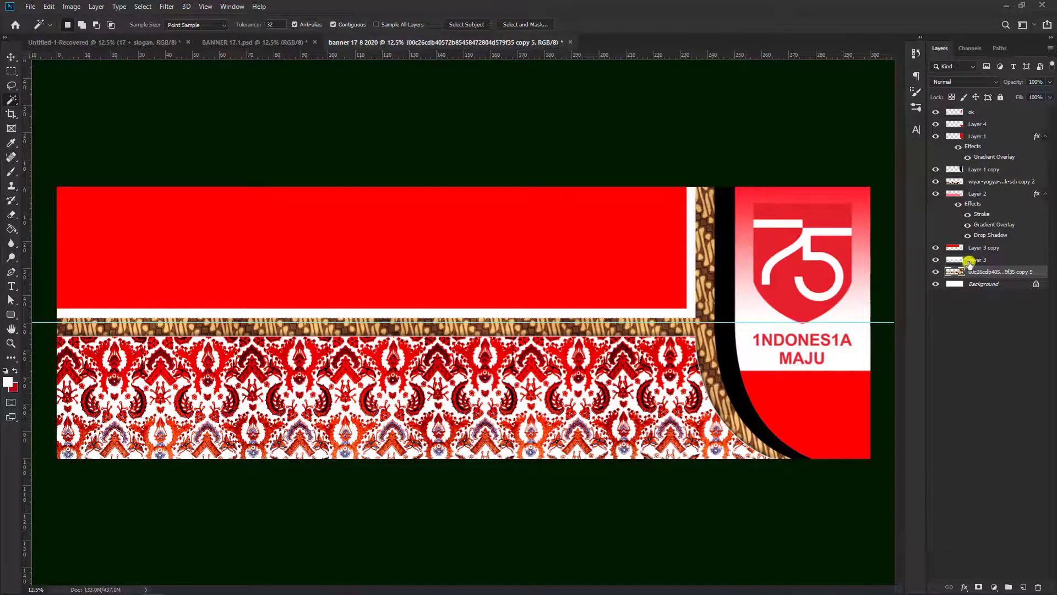
Step: Cut the area of the red rectangle on Layer 3 copy out of the white Layer 3, leaving a white L-shaped band
{"action": "left_click", "coordinate": [985, 260]}
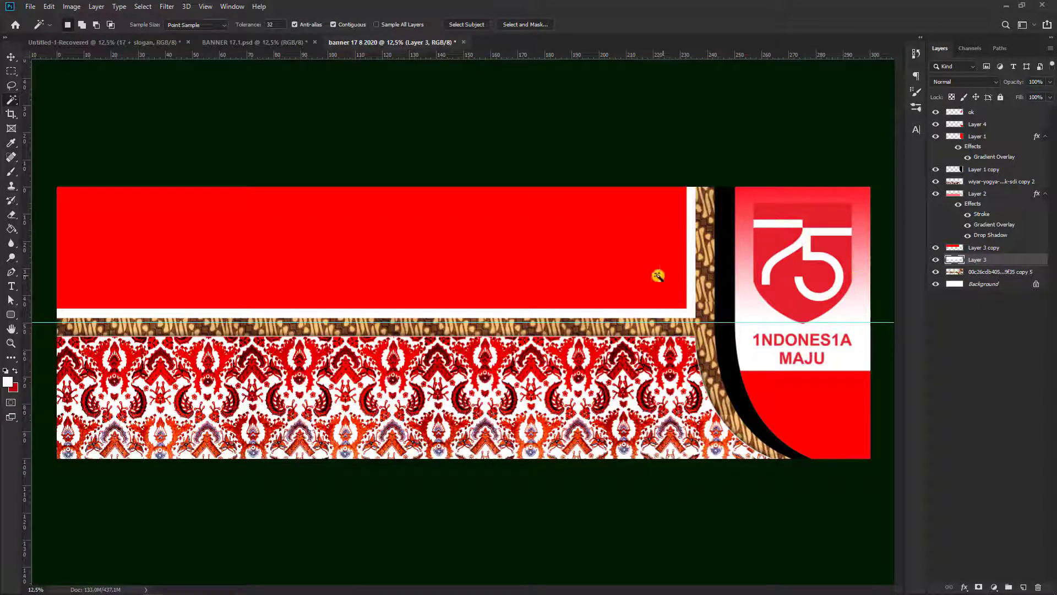
{"action": "left_click", "coordinate": [985, 251]}
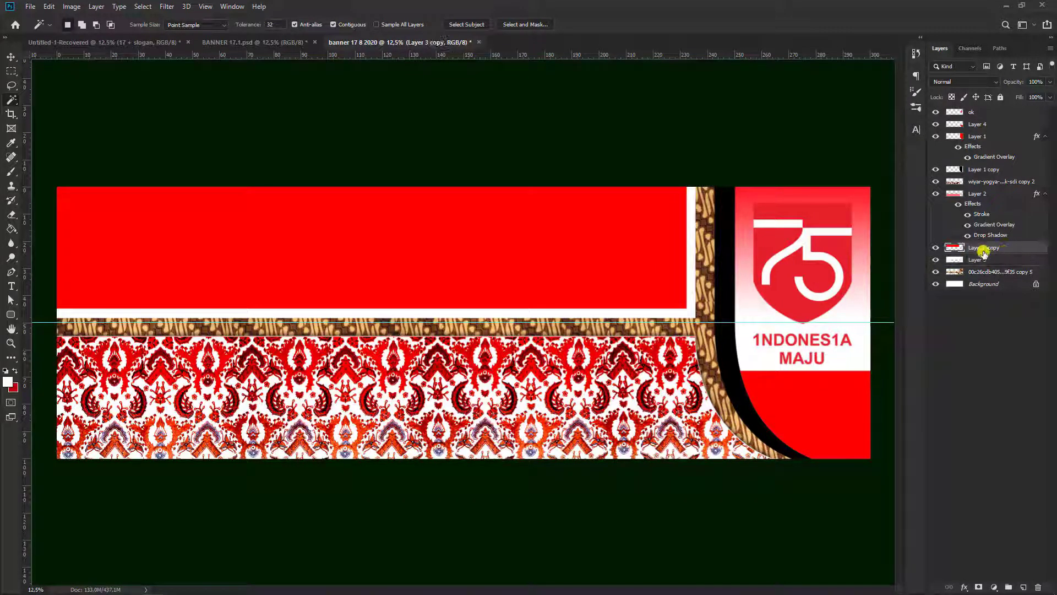
{"action": "left_click", "coordinate": [936, 247]}
{"action": "left_click", "coordinate": [936, 247]}
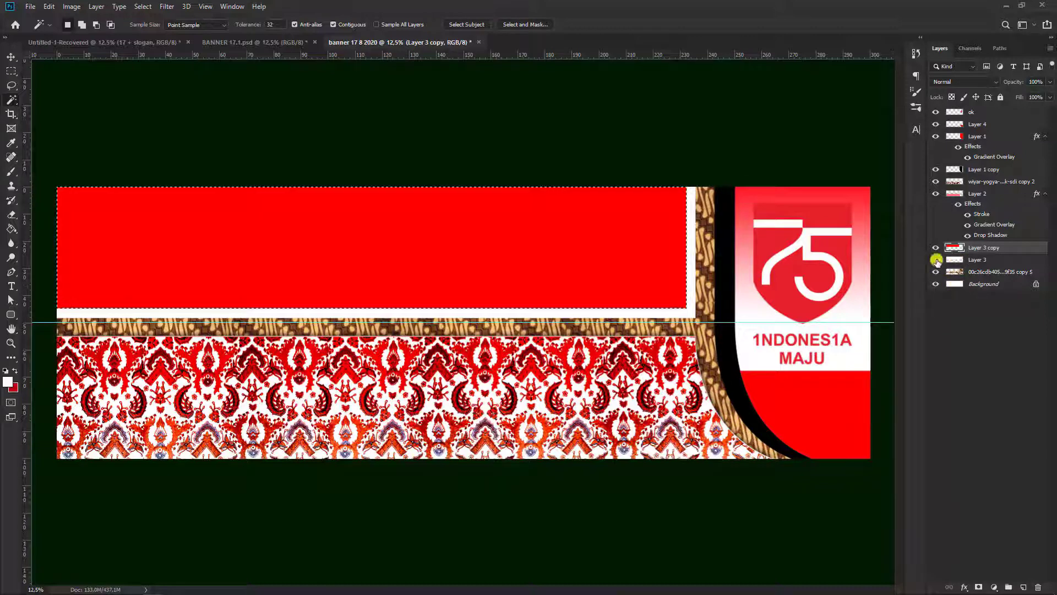
{"action": "left_click", "coordinate": [977, 261]}
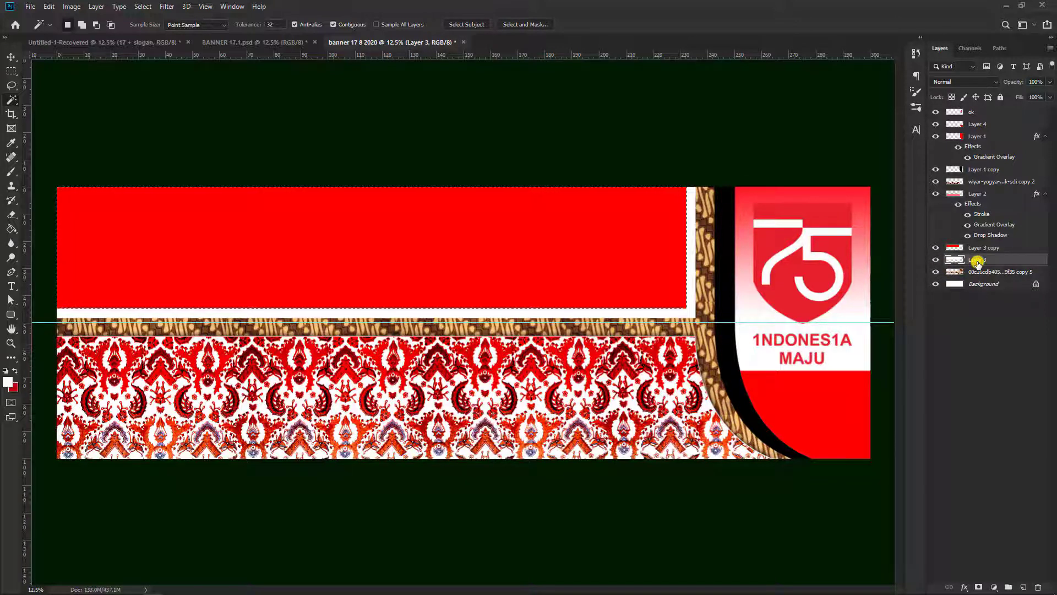
{"action": "left_click", "coordinate": [935, 248]}
{"action": "left_click", "coordinate": [936, 248]}
Step: Reorder Layer 3 and Layer 3 copy beneath the brown batik layer, with Layer 3 directly above Layer 3 copy
{"action": "left_click", "coordinate": [993, 249], "text": "shift"}
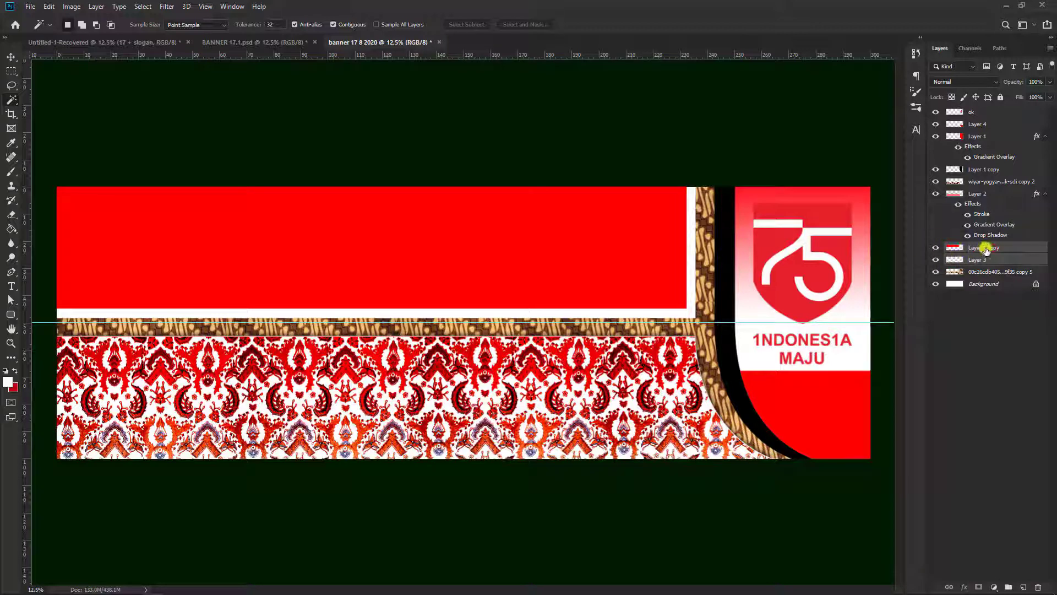
{"action": "left_click_drag", "start_coordinate": [991, 250], "coordinate": [995, 281]}
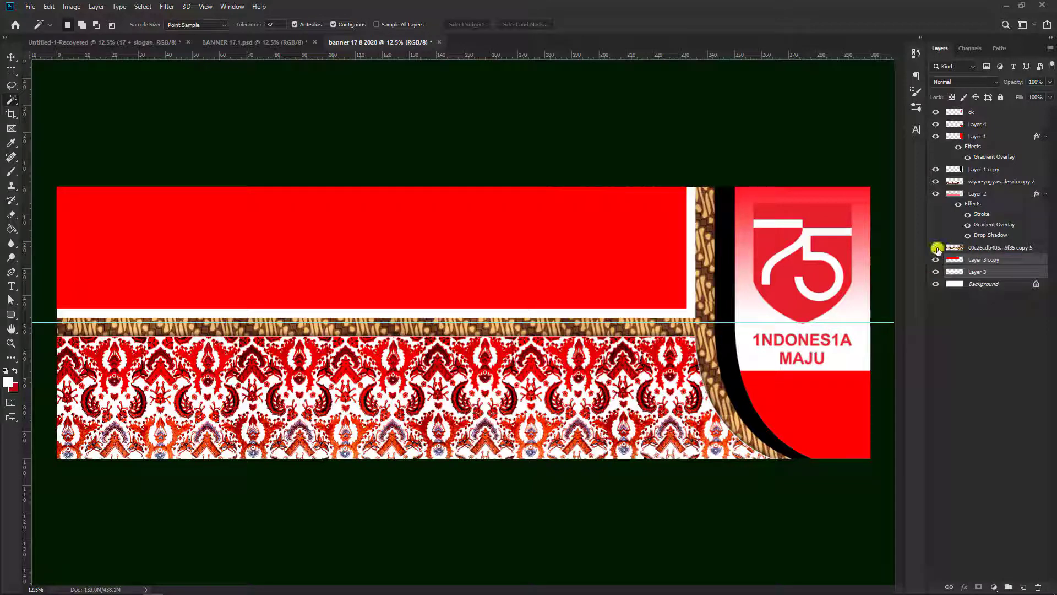
{"action": "left_click", "coordinate": [997, 270]}
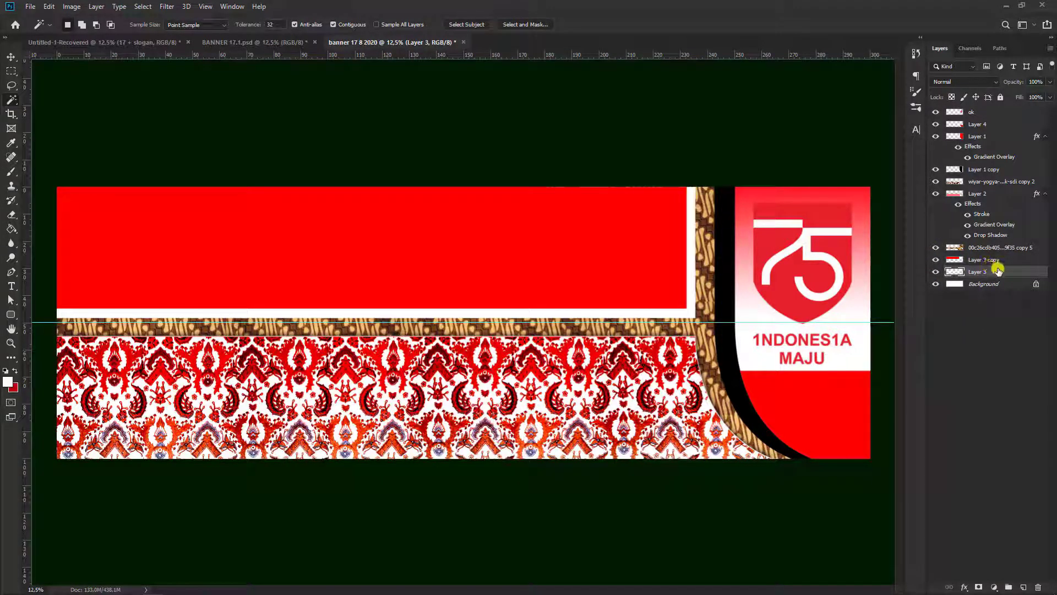
{"action": "left_click", "coordinate": [994, 262], "text": "shift"}
{"action": "left_click", "coordinate": [971, 272]}
{"action": "left_click_drag", "start_coordinate": [1005, 276], "coordinate": [1007, 252]}
Step: Add a black Normal-mode drop shadow to Layer 3 with 99% opacity, 1 px distance, 15% spread and 131 px size
{"action": "right_click", "coordinate": [999, 261]}
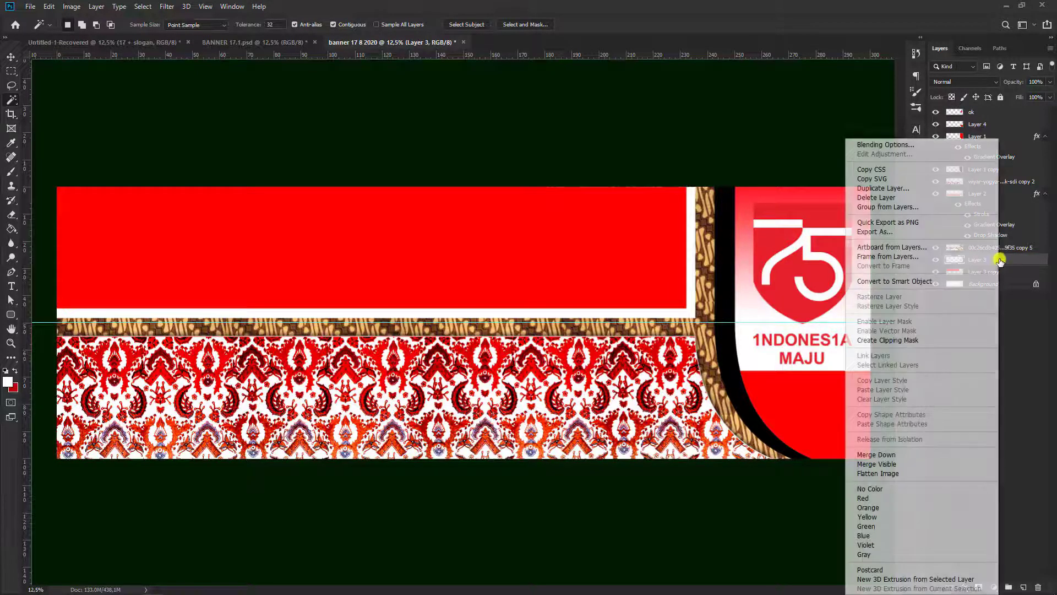
{"action": "left_click", "coordinate": [719, 360]}
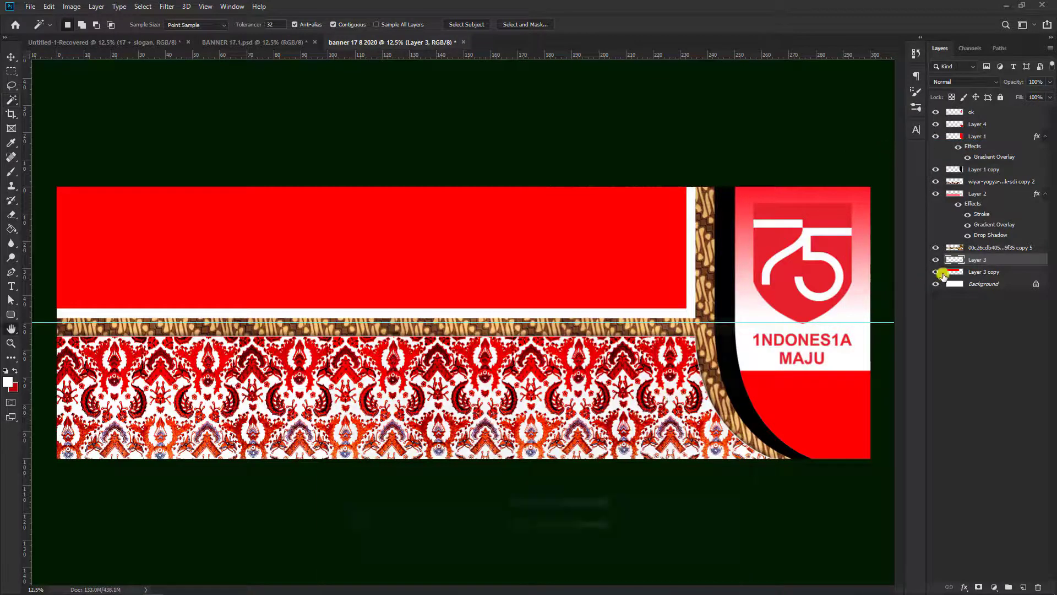
{"action": "double_click", "coordinate": [1018, 260]}
{"action": "left_click_drag", "start_coordinate": [511, 315], "coordinate": [701, 370]}
{"action": "left_click", "coordinate": [640, 379]}
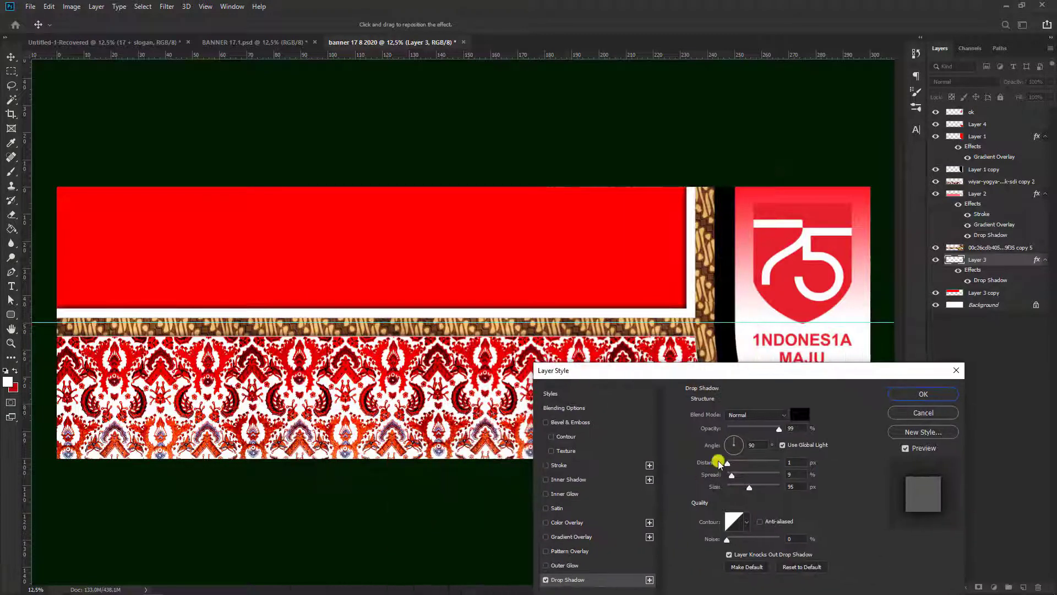
{"action": "left_click_drag", "start_coordinate": [731, 474], "coordinate": [733, 475]}
{"action": "left_click_drag", "start_coordinate": [749, 487], "coordinate": [755, 487]}
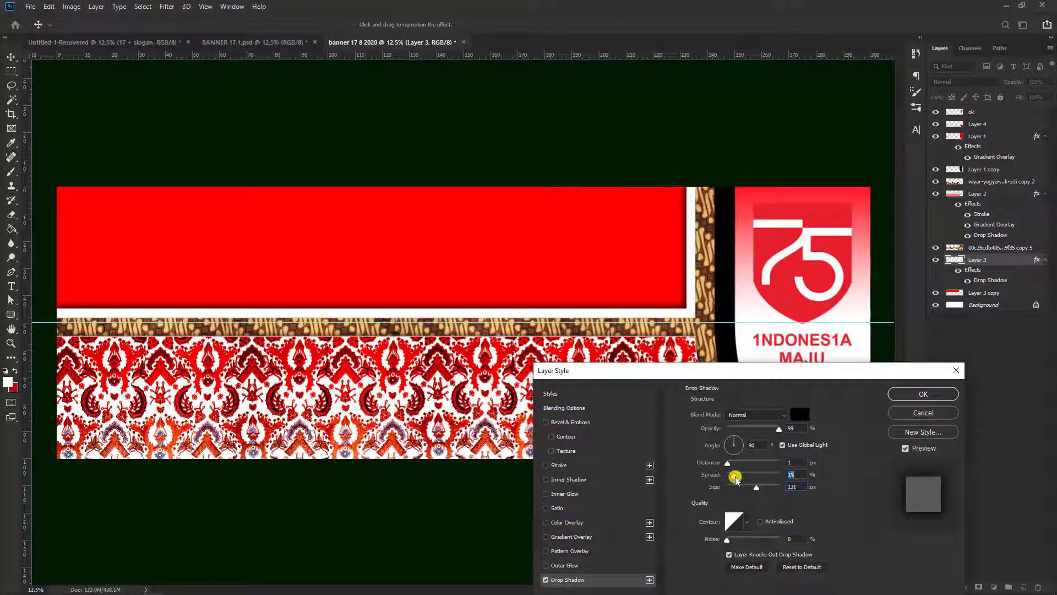
{"action": "left_click_drag", "start_coordinate": [599, 366], "coordinate": [387, 264]}
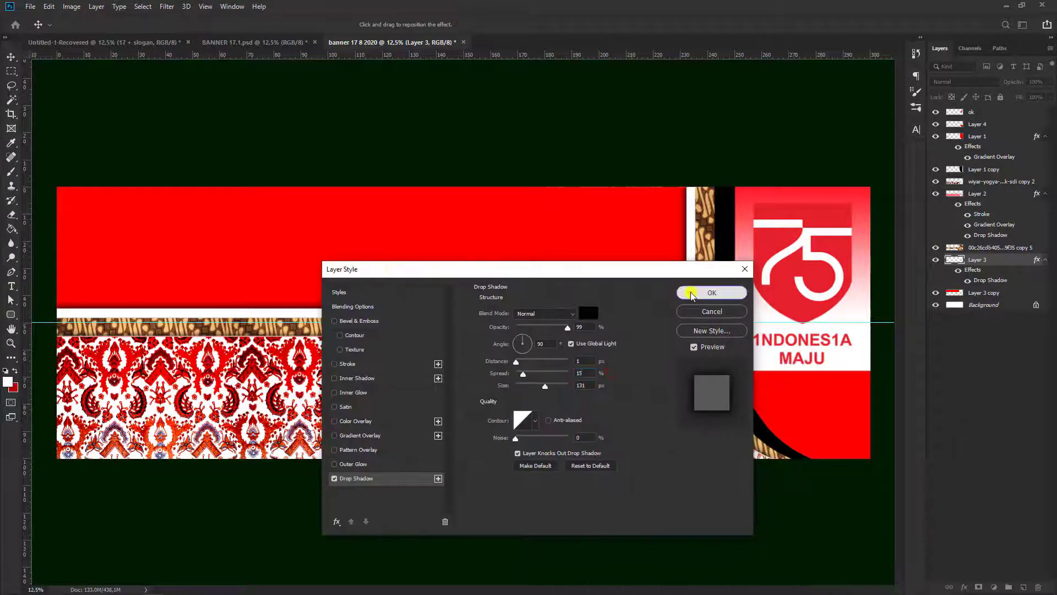
{"action": "left_click", "coordinate": [692, 295]}
{"action": "left_click", "coordinate": [452, 255], "text": "ctrl"}
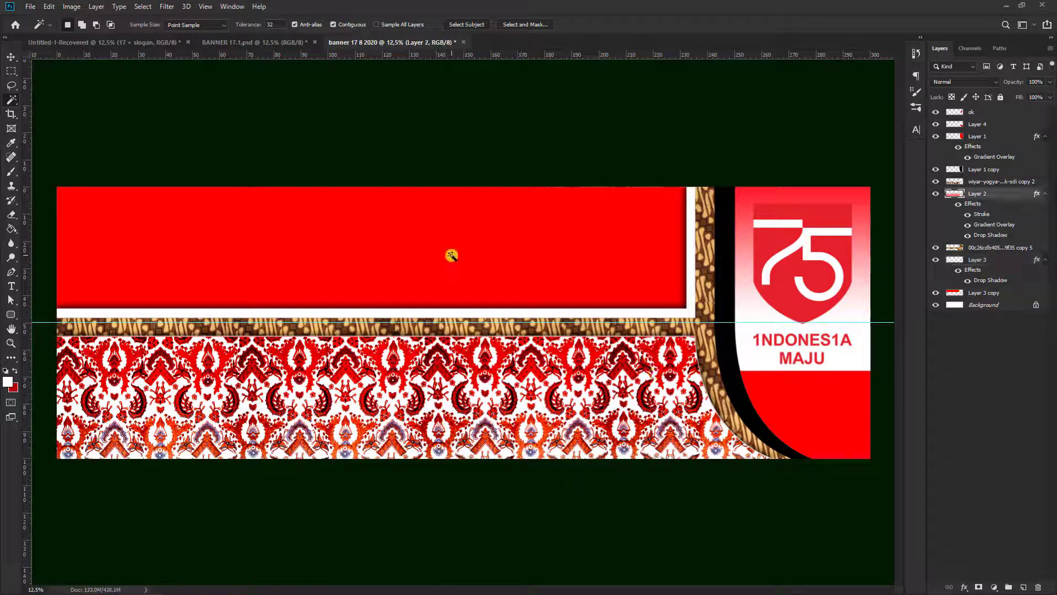
Step: Fill the black curved band on Layer 1 copy with white
{"action": "left_click", "coordinate": [11, 56]}
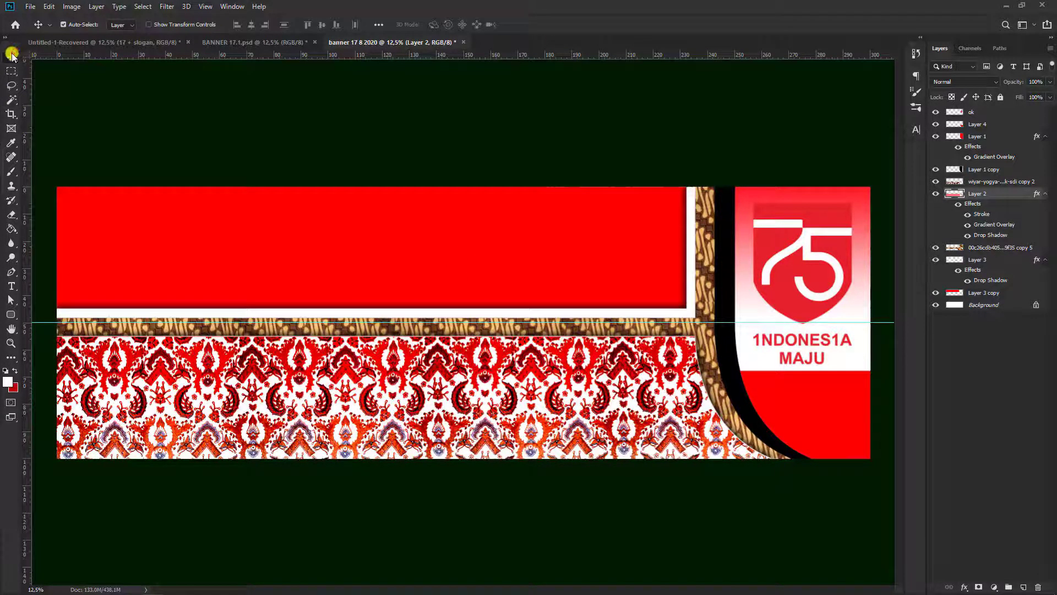
{"action": "left_click", "coordinate": [722, 263]}
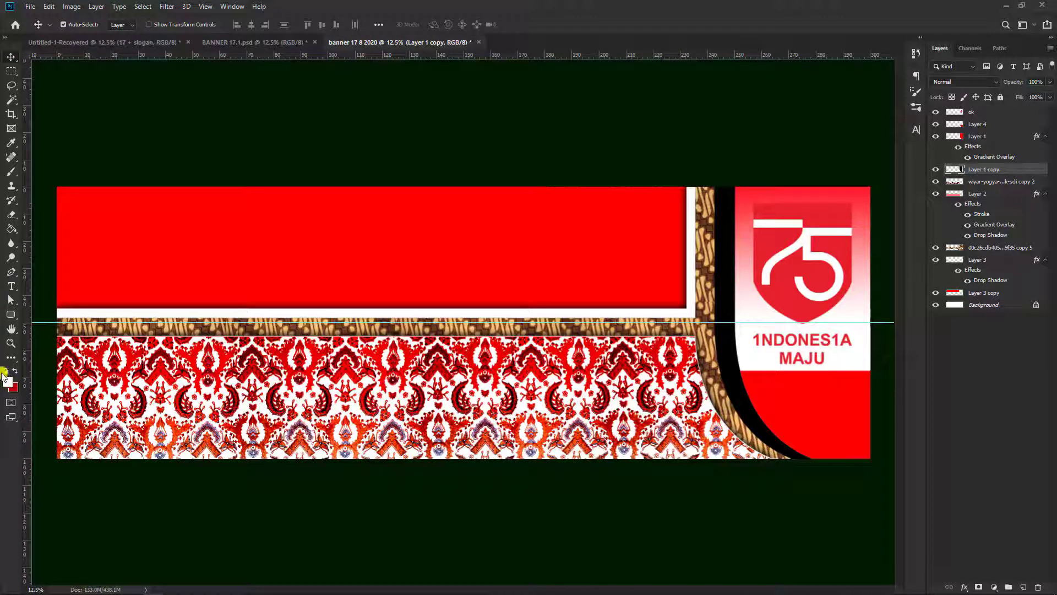
{"action": "left_click", "coordinate": [9, 229]}
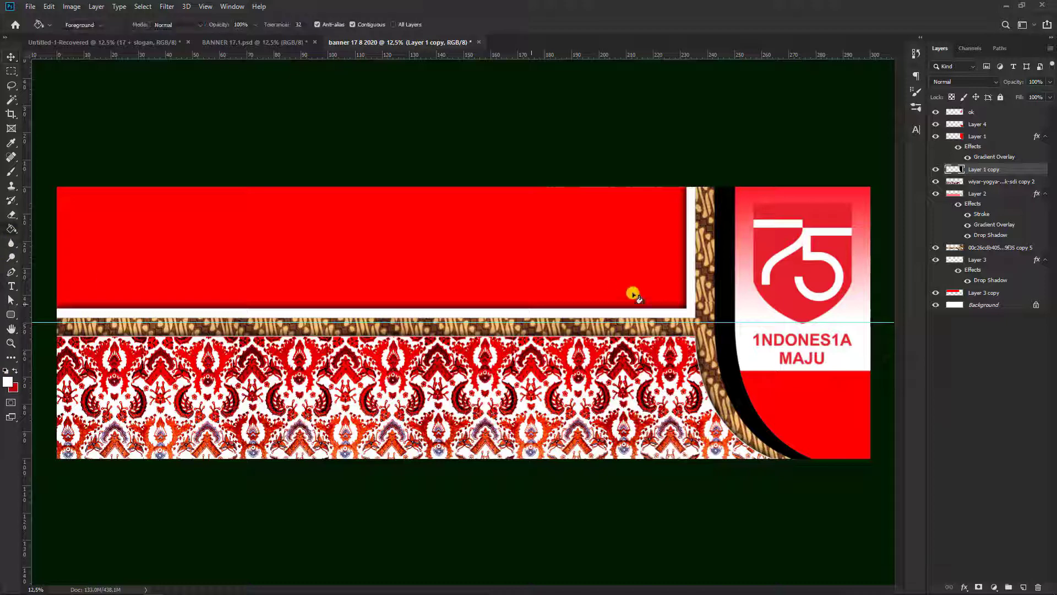
{"action": "left_click", "coordinate": [723, 264]}
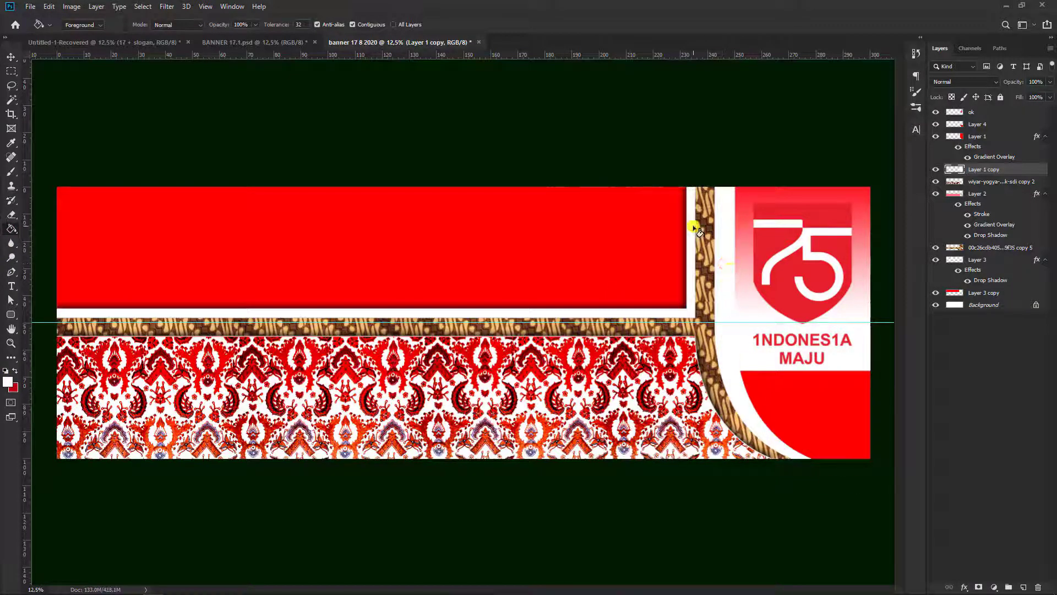
Step: Add a black Normal-mode drop shadow to Layer 1 with 100% opacity, 0 px distance, 19% spread and 150 px size
{"action": "left_click", "coordinate": [11, 56]}
{"action": "left_click", "coordinate": [746, 312]}
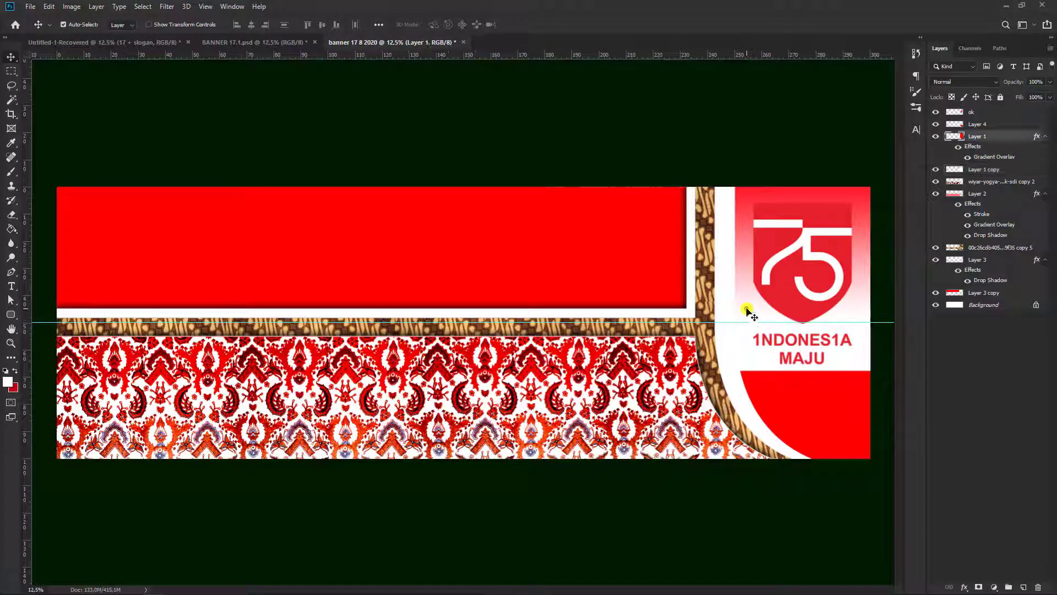
{"action": "left_click", "coordinate": [937, 138]}
{"action": "left_click", "coordinate": [937, 138]}
{"action": "left_click", "coordinate": [938, 137]}
{"action": "left_click", "coordinate": [938, 138]}
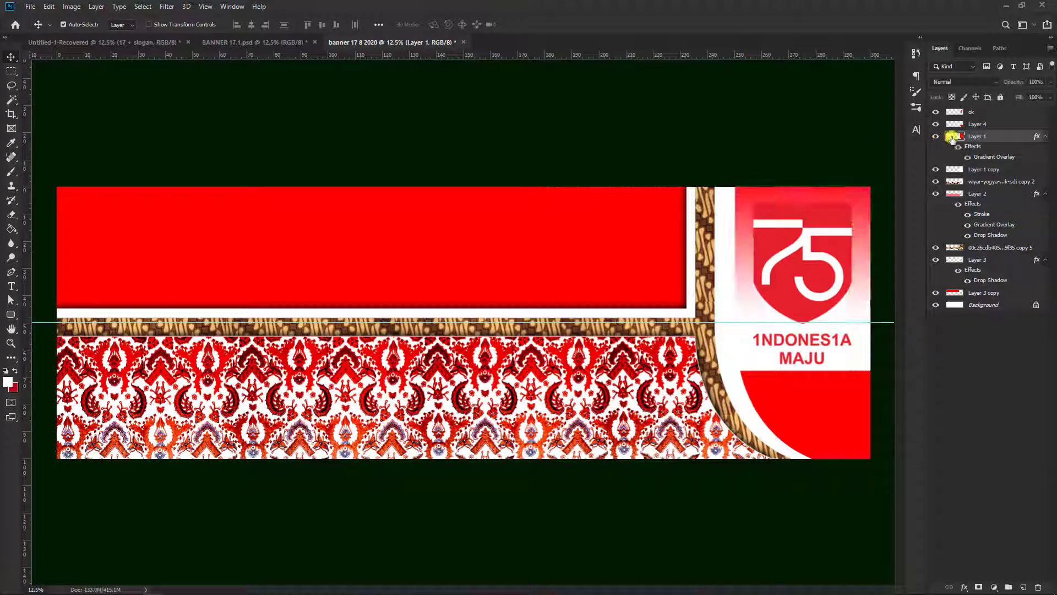
{"action": "right_click", "coordinate": [998, 138]}
{"action": "key", "text": "Escape"}
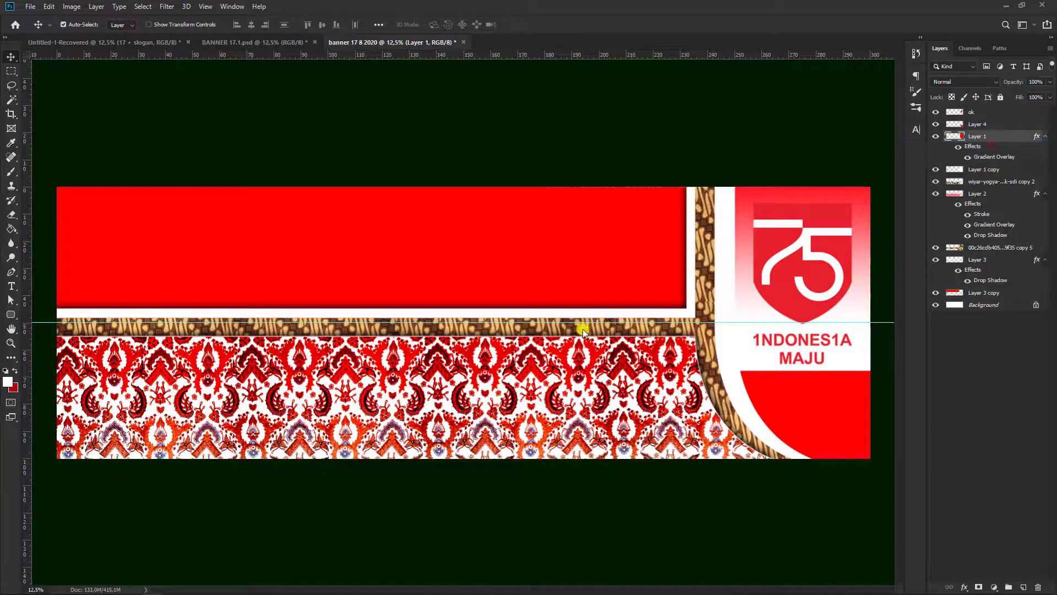
{"action": "left_click_drag", "start_coordinate": [460, 175], "coordinate": [378, 129]}
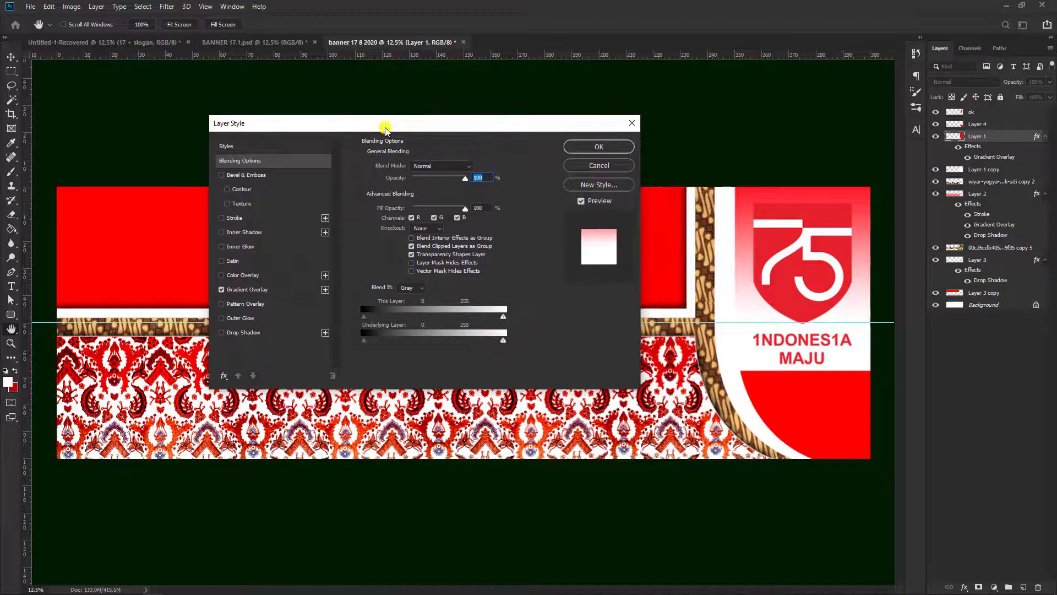
{"action": "left_click", "coordinate": [242, 333]}
{"action": "mouse_move", "coordinate": [415, 228]}
{"action": "left_mouse_down"}
{"action": "mouse_move", "coordinate": [438, 243]}
{"action": "mouse_move", "coordinate": [414, 232]}
{"action": "left_mouse_up"}
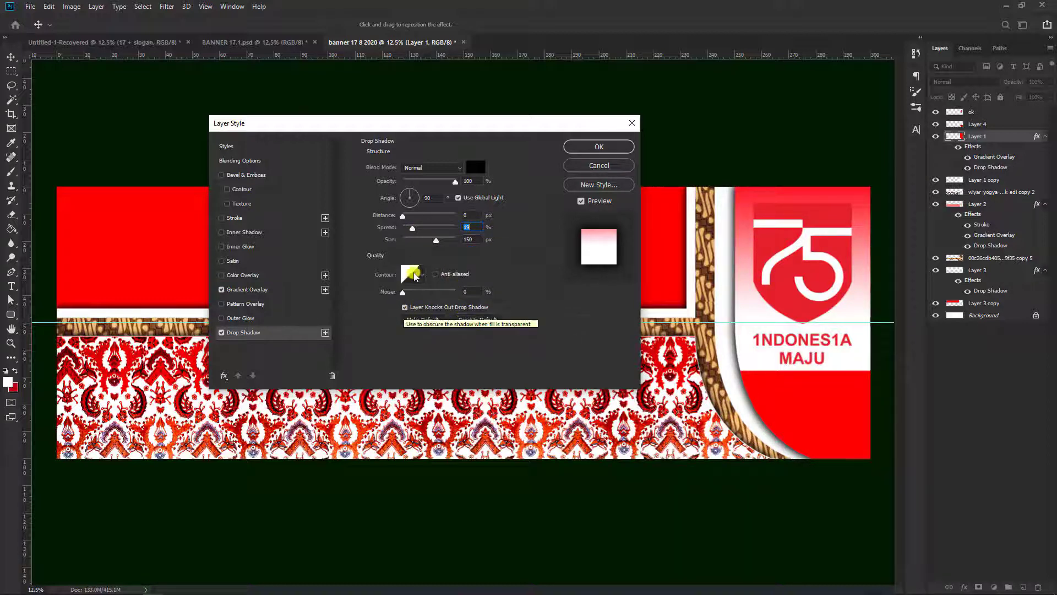
{"action": "left_click", "coordinate": [572, 146]}
Step: Group all layers from ok down to Layer 3 copy, leaving out Background, and check the group by toggling its visibility
{"action": "left_click", "coordinate": [804, 198]}
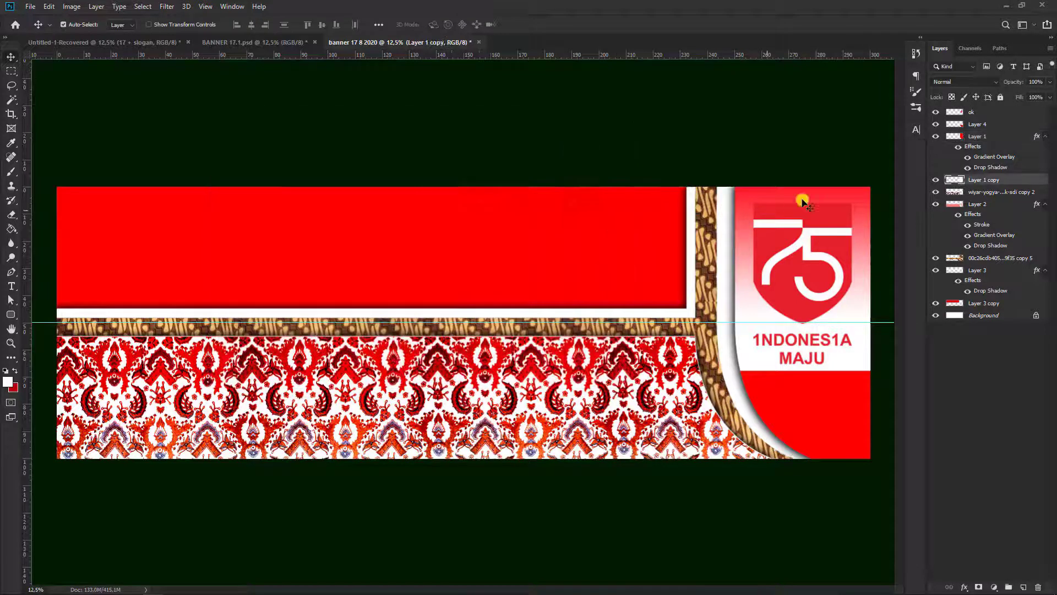
{"action": "left_click", "coordinate": [1001, 111]}
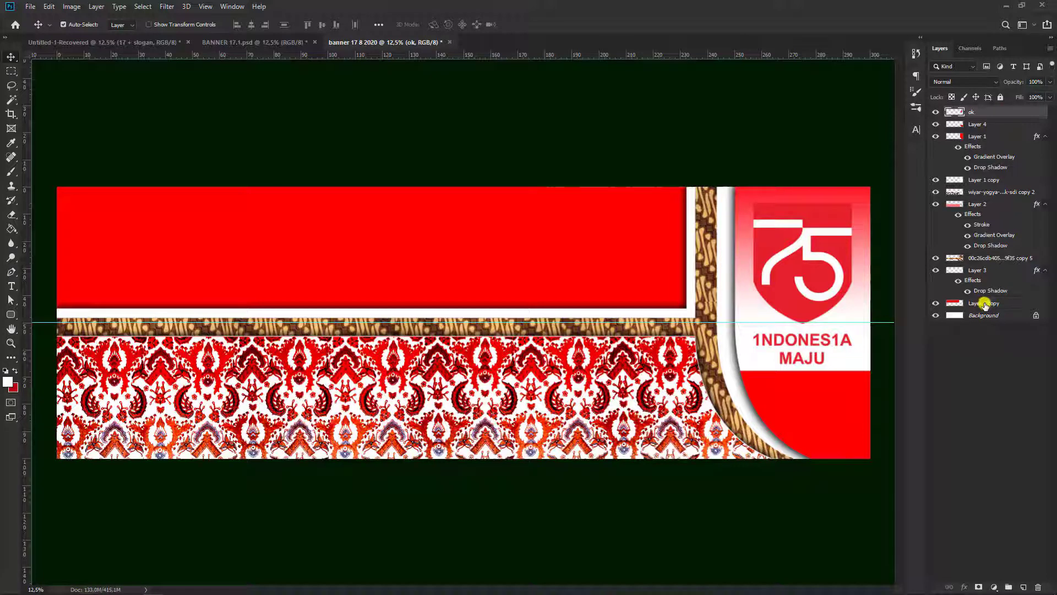
{"action": "left_click", "coordinate": [984, 304], "text": "shift"}
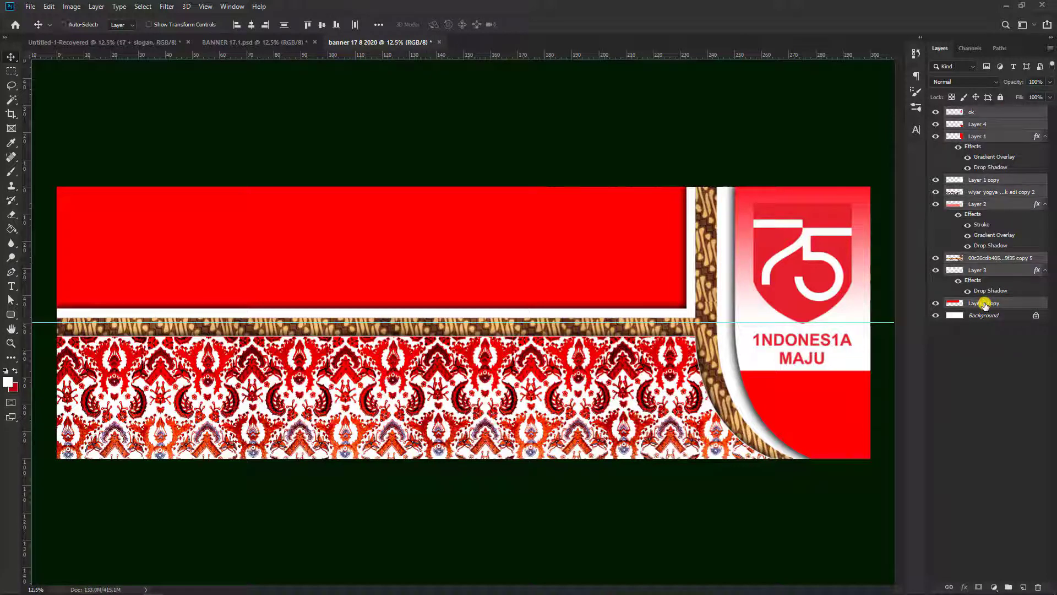
{"action": "key", "text": "ctrl+g"}
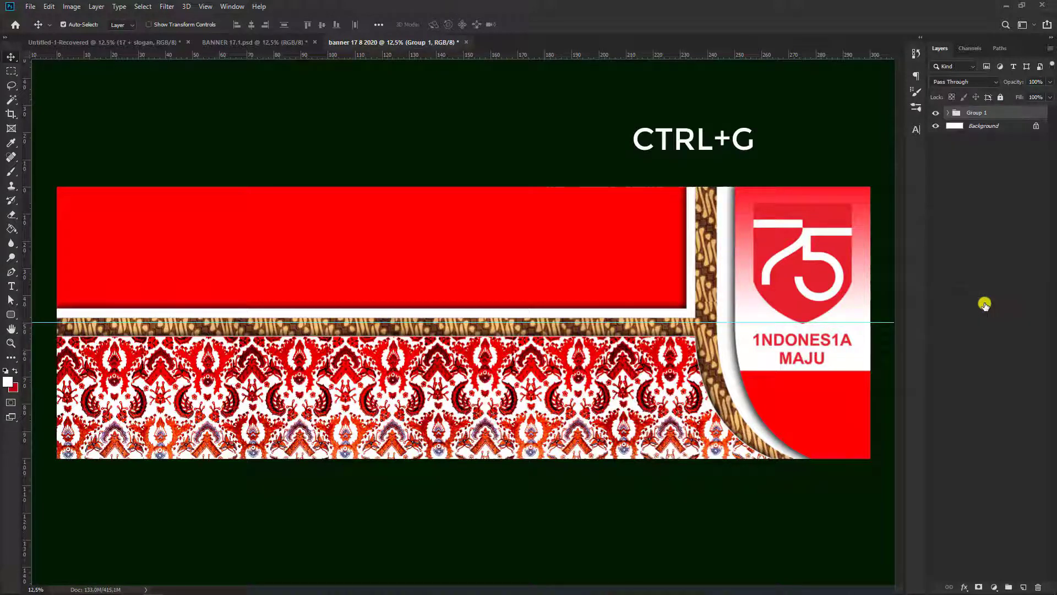
{"action": "left_click", "coordinate": [941, 114]}
{"action": "left_click", "coordinate": [941, 114]}
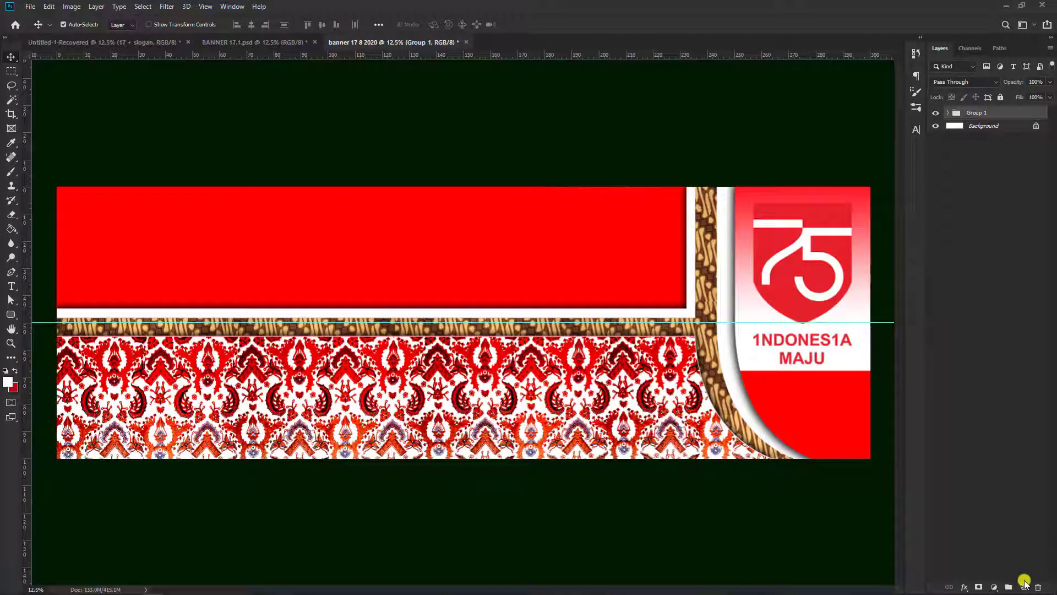
Step: Add the two-line title "DIRGAHAYU" / "INDONESIA RAYA" on a new layer in the upper red band, sized 1296 pt
{"action": "left_click", "coordinate": [1024, 586]}
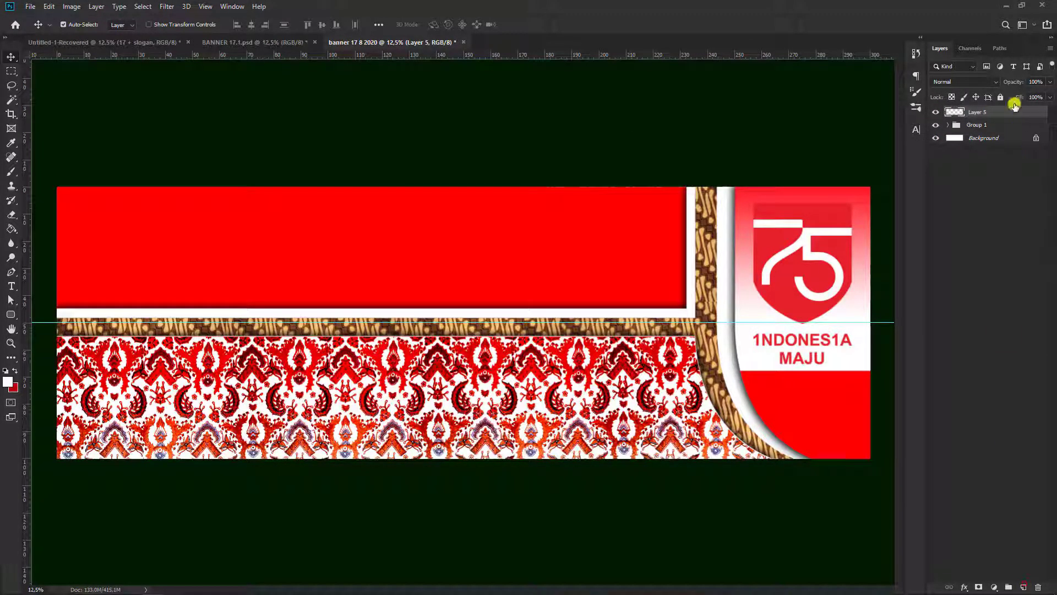
{"action": "left_click", "coordinate": [12, 287]}
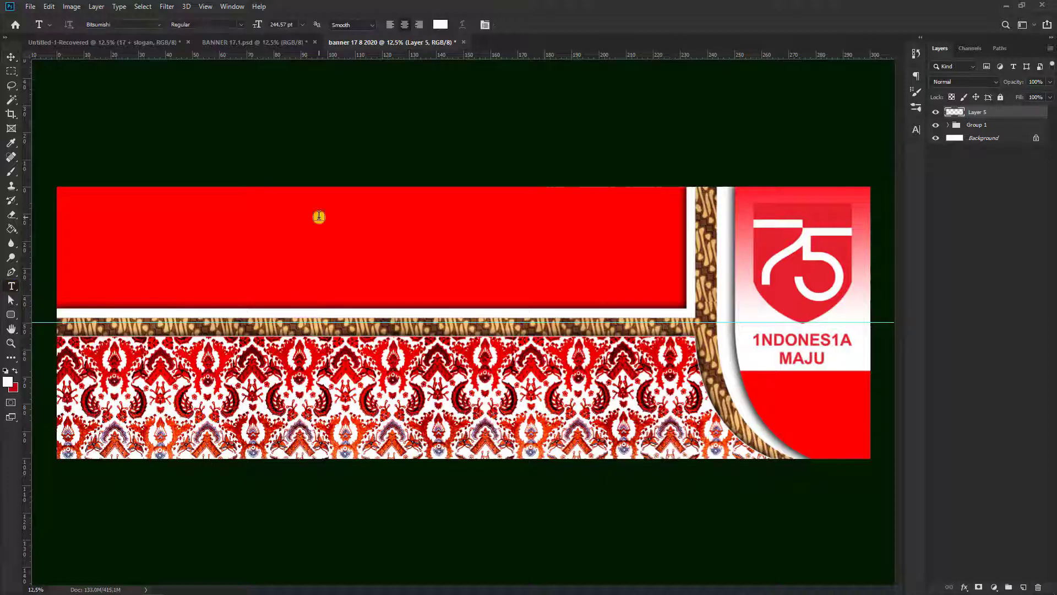
{"action": "left_click", "coordinate": [319, 216]}
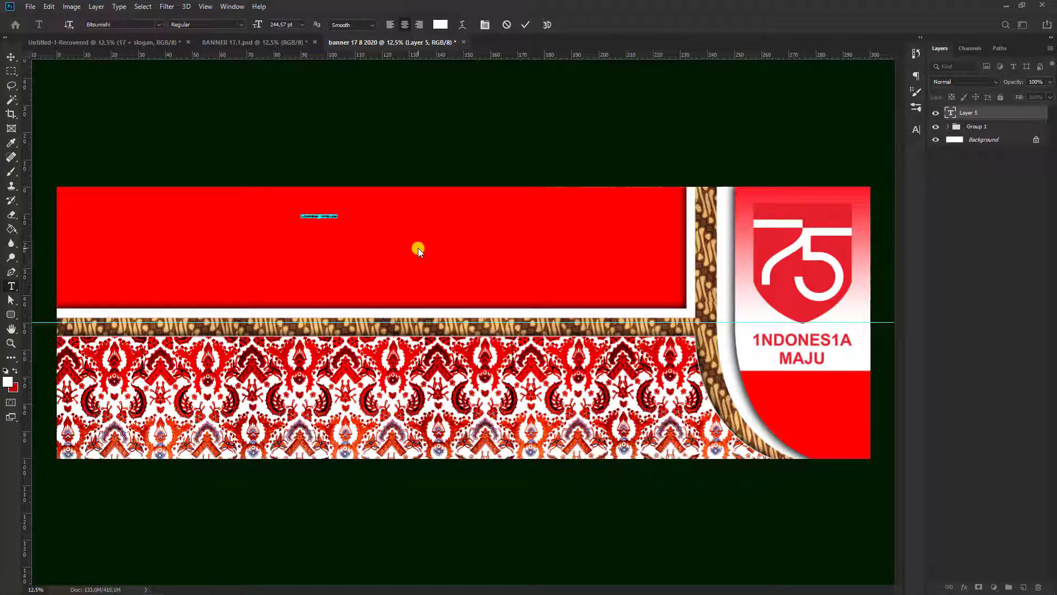
{"action": "type", "text": "DIRGAHAYU"}
{"action": "key", "text": "ctrl+a"}
{"action": "left_click_drag", "start_coordinate": [253, 25], "coordinate": [859, 33]}
{"action": "left_click", "coordinate": [258, 26]}
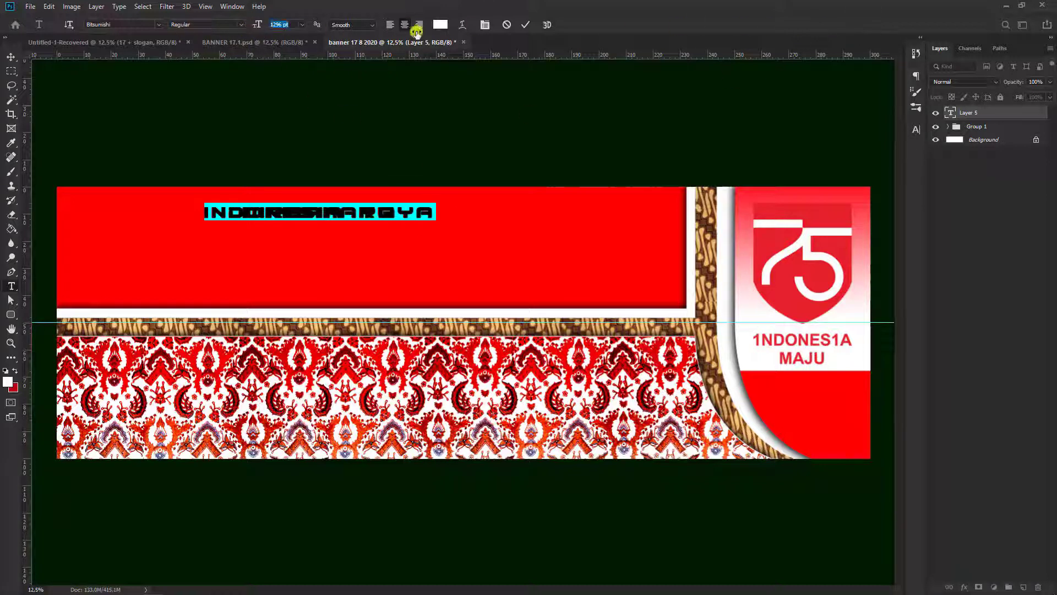
Step: Set the title's leading to 292.01 pt and insert "REPUBLIK" before "INDONESIA RAYA" on its second line
{"action": "left_click", "coordinate": [915, 129]}
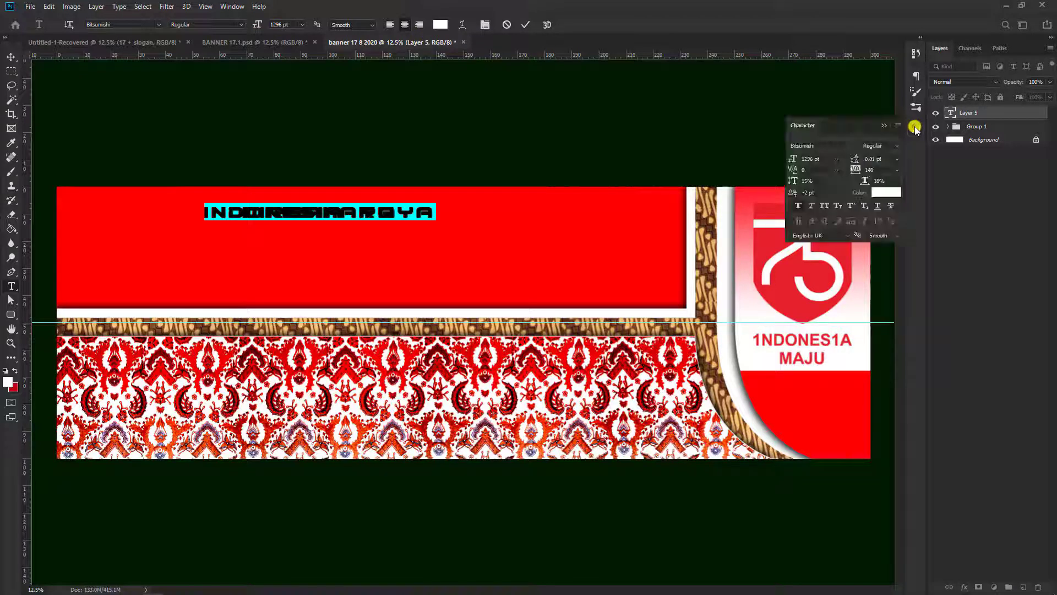
{"action": "left_click_drag", "start_coordinate": [852, 160], "coordinate": [1014, 165]}
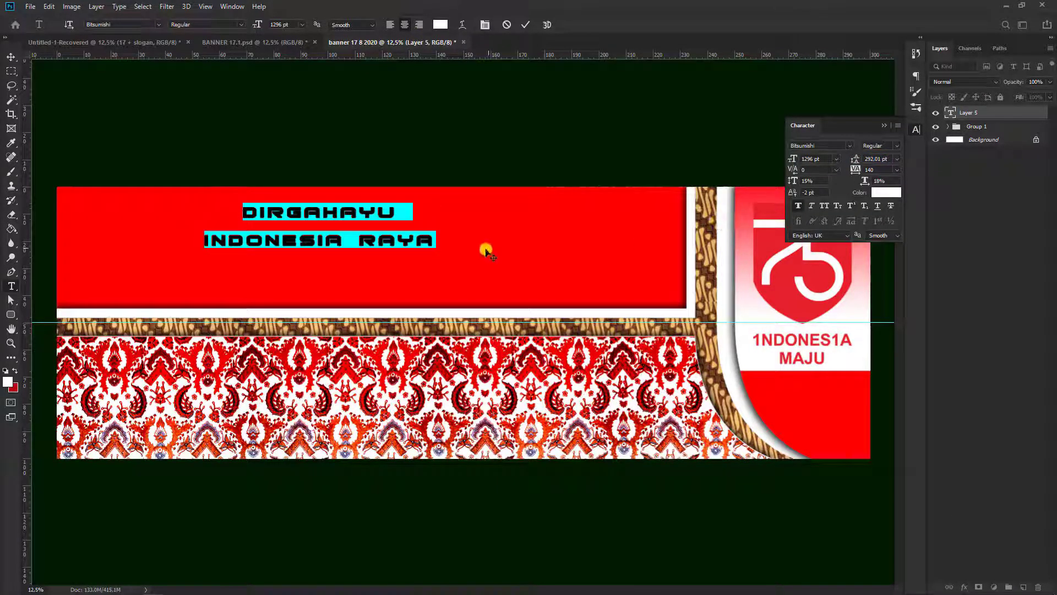
{"action": "left_click", "coordinate": [209, 240]}
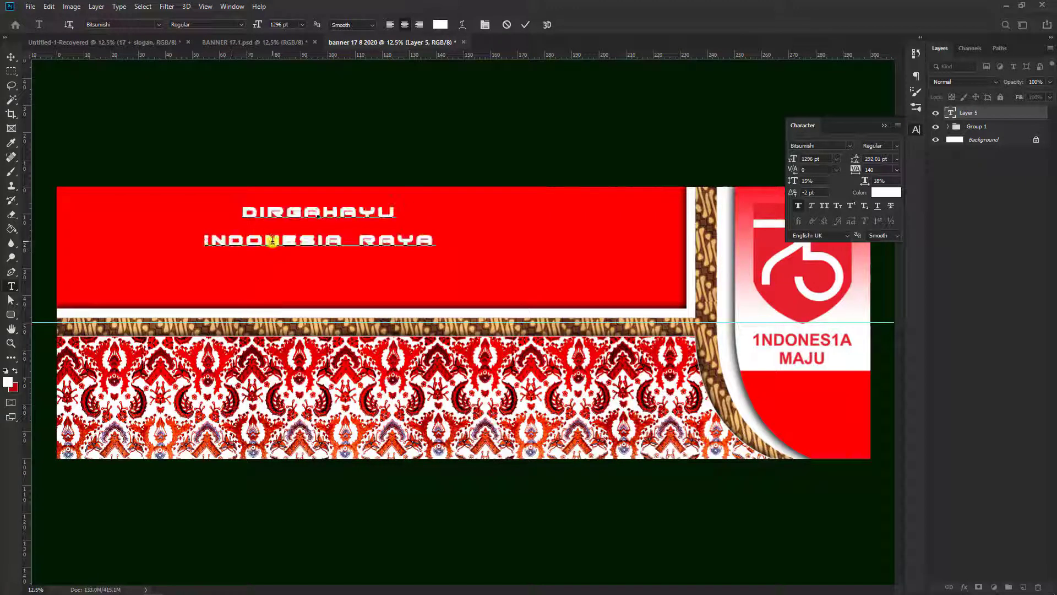
Step: Set the whole title's vertical scale to 26% and its font size to 1282 pt
{"action": "key", "text": "ctrl+a"}
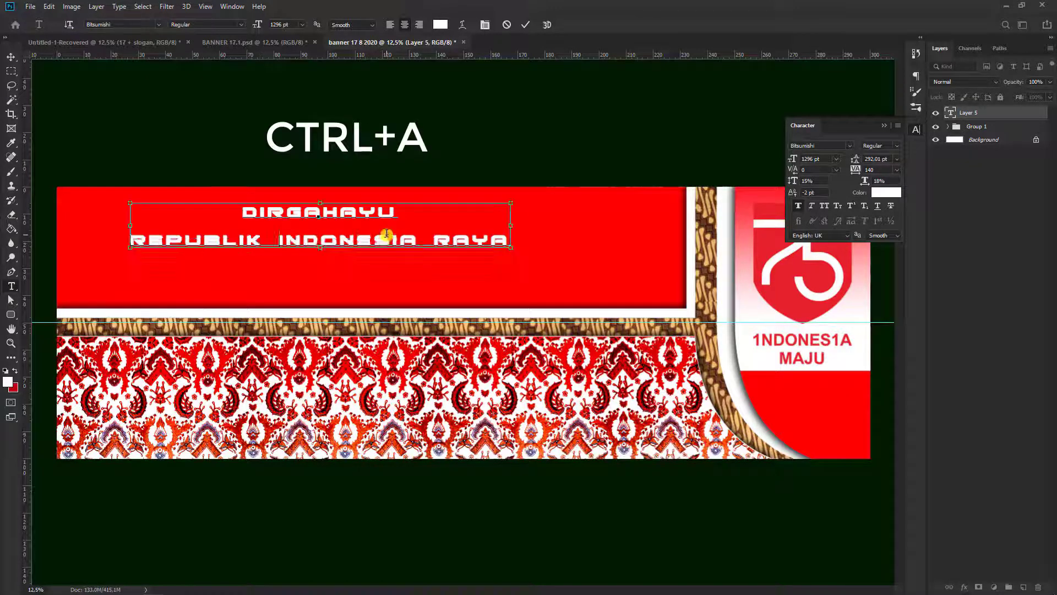
{"action": "left_click_drag", "start_coordinate": [794, 184], "coordinate": [804, 183]}
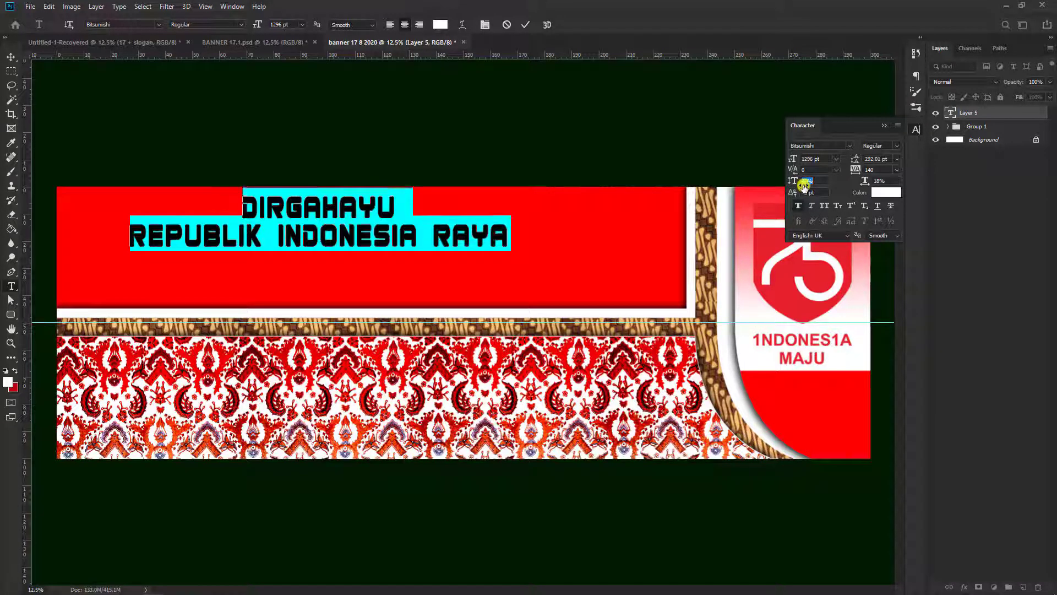
{"action": "left_click_drag", "start_coordinate": [793, 159], "coordinate": [792, 183]}
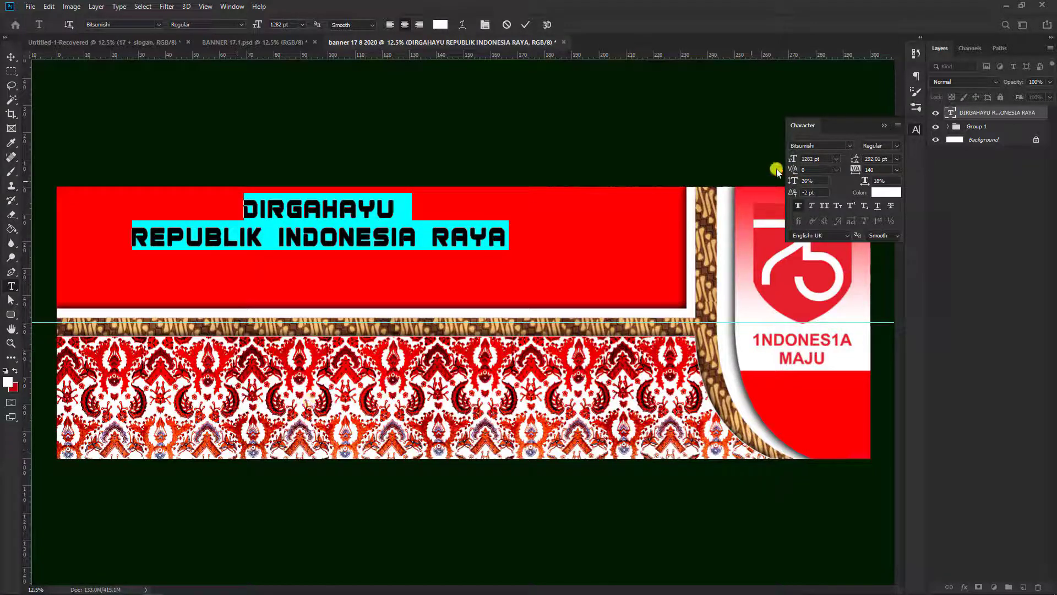
Step: Change the title's font to AR DESTINE and commit the text edit
{"action": "left_click", "coordinate": [848, 146]}
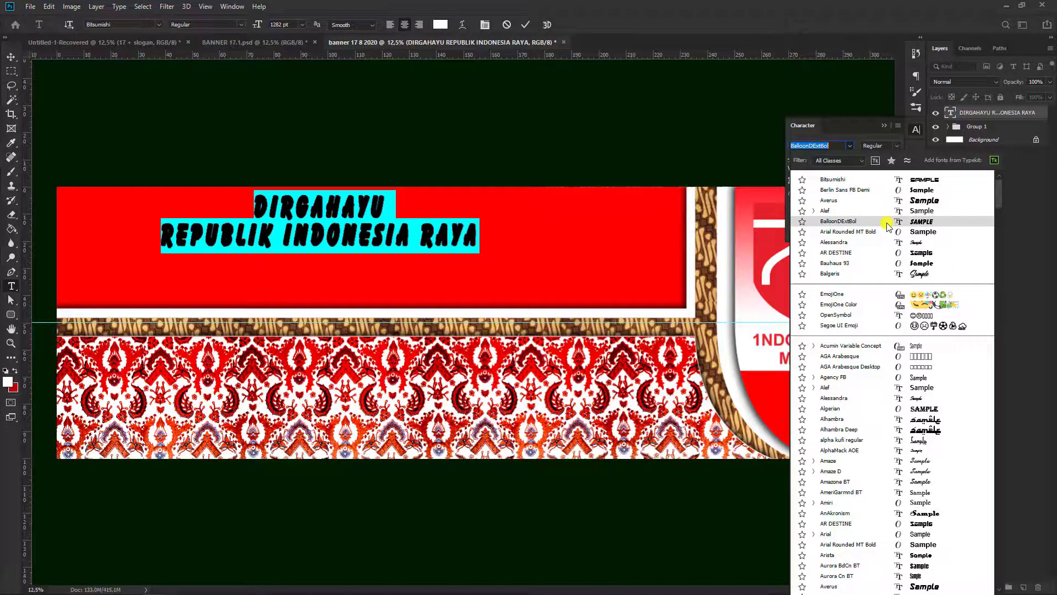
{"action": "left_click", "coordinate": [885, 252]}
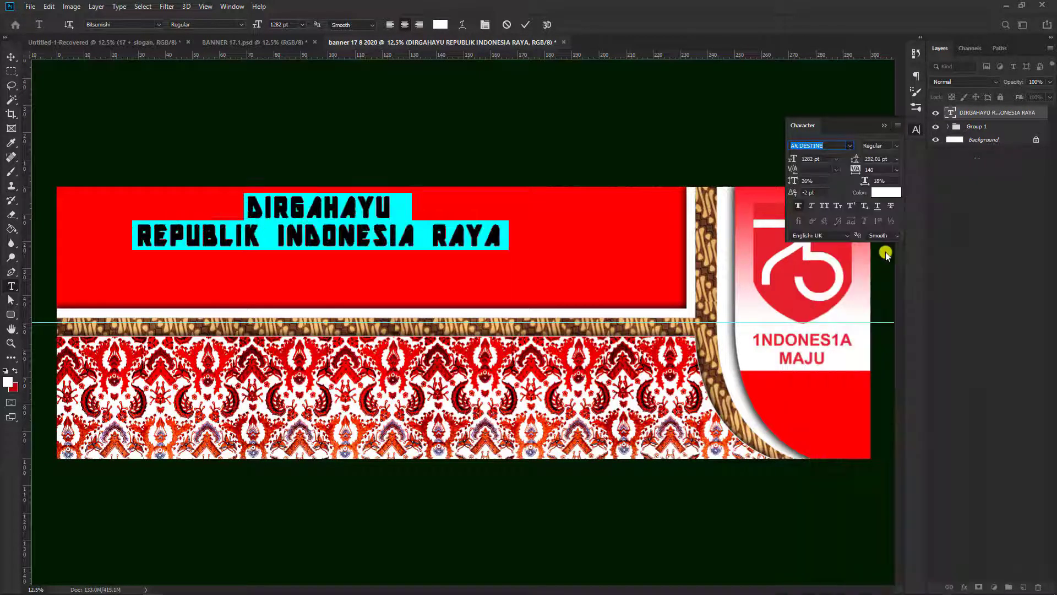
{"action": "left_click", "coordinate": [799, 211]}
{"action": "left_click", "coordinate": [444, 228]}
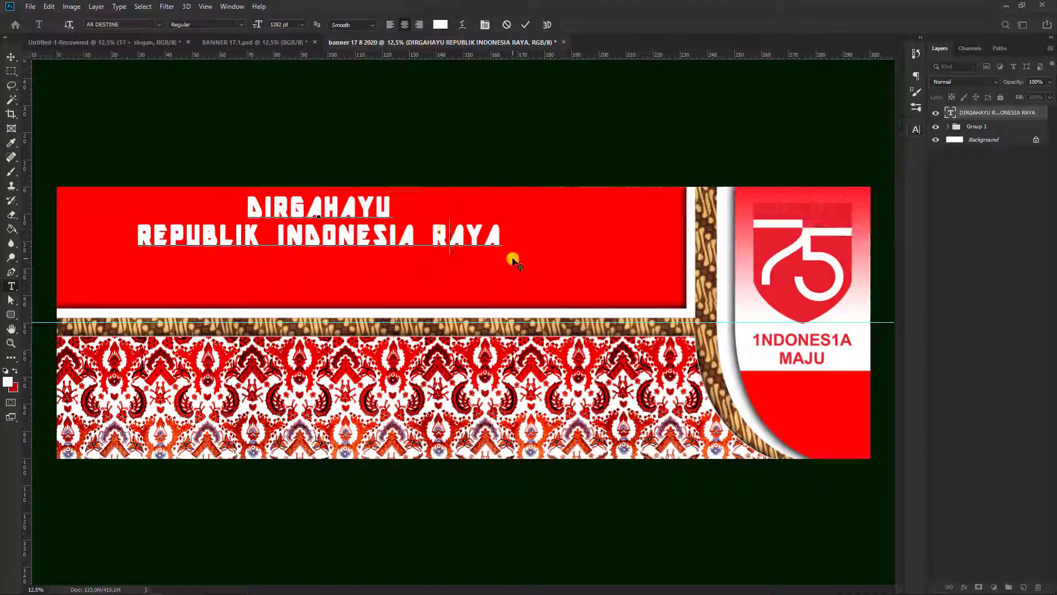
{"action": "left_click", "coordinate": [525, 24]}
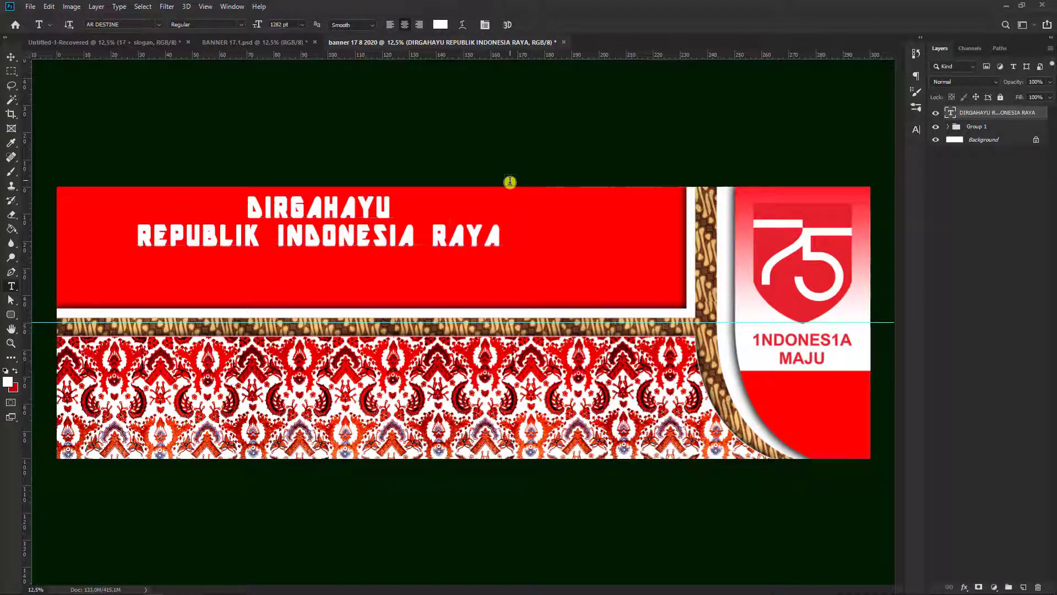
Step: Scale the title proportionally to about 130% and reposition it in the middle of the red band
{"action": "key", "text": "ctrl+t"}
{"action": "left_click_drag", "start_coordinate": [500, 246], "coordinate": [611, 271]}
{"action": "left_click_drag", "start_coordinate": [448, 241], "coordinate": [394, 259]}
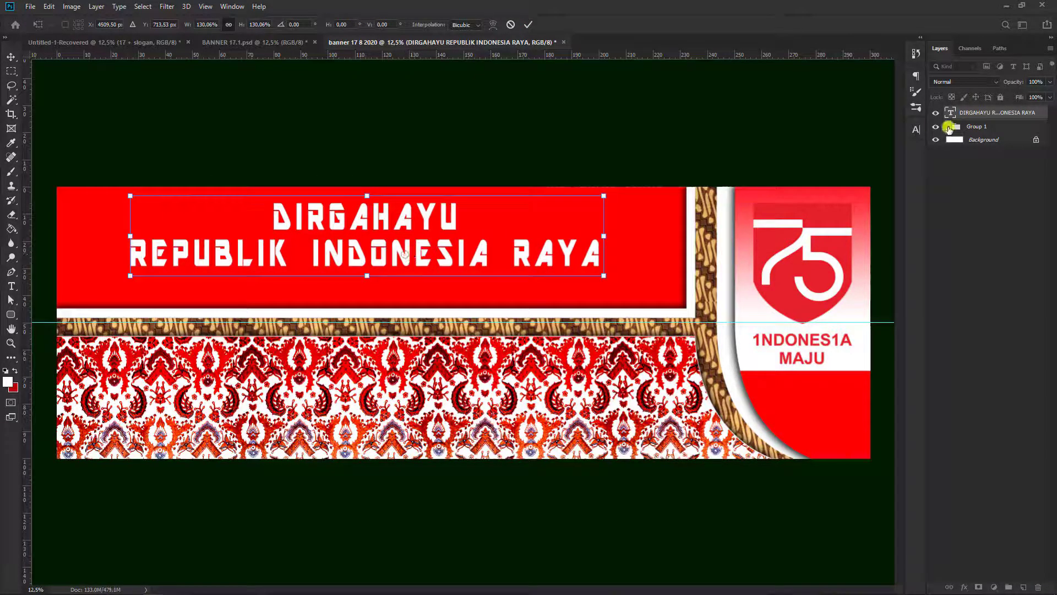
{"action": "key", "text": "Return"}
Step: Expand Group 1, identify Layer 3 copy by toggling its visibility, and align the title horizontally centered with that layer
{"action": "left_click", "coordinate": [947, 126]}
{"action": "left_click", "coordinate": [949, 127]}
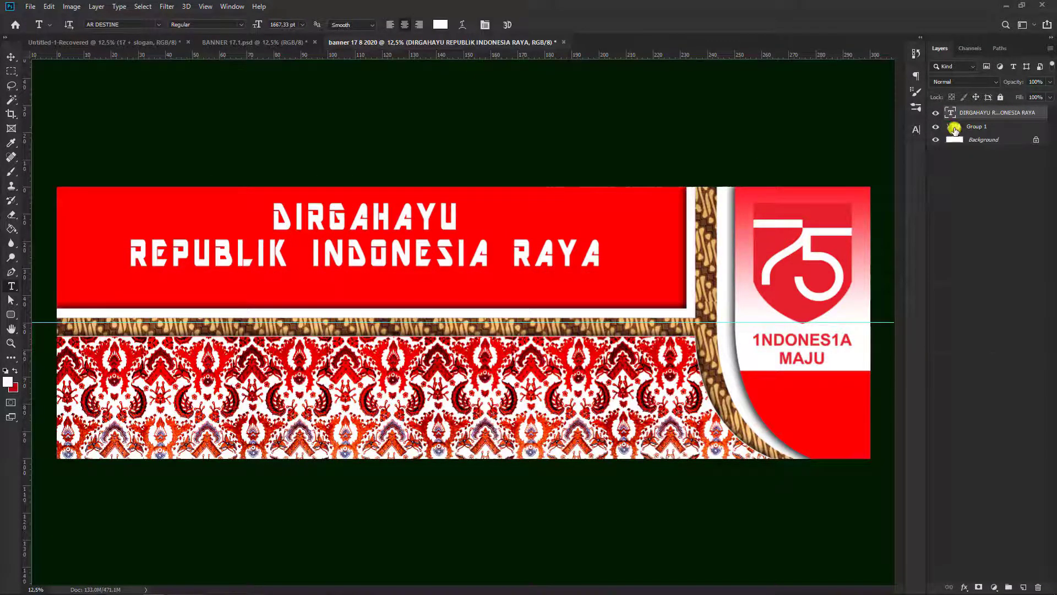
{"action": "left_click", "coordinate": [950, 127]}
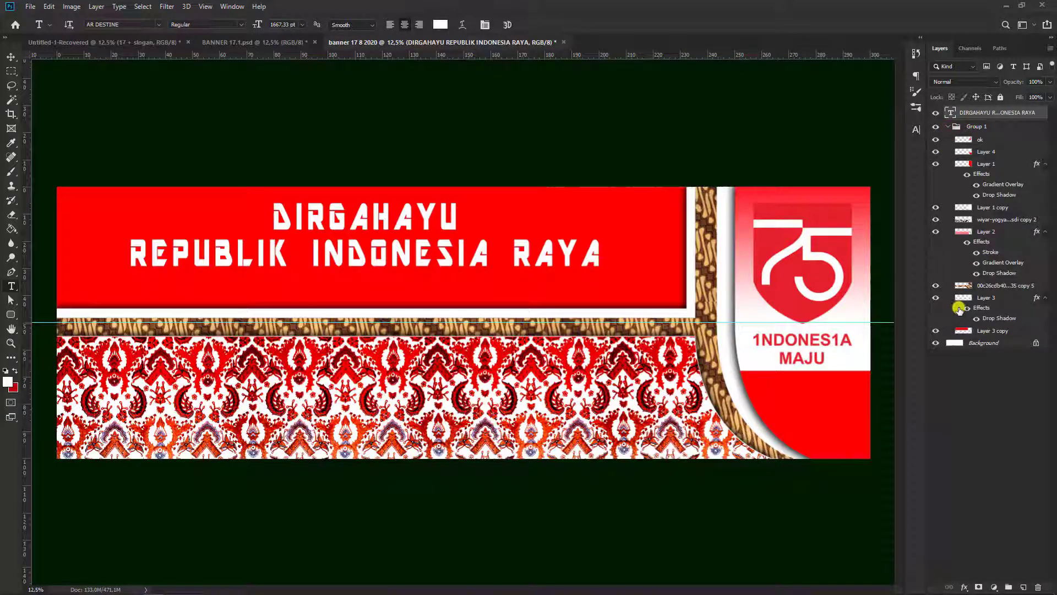
{"action": "left_click", "coordinate": [938, 332]}
{"action": "left_click", "coordinate": [936, 332]}
{"action": "left_click", "coordinate": [1002, 331]}
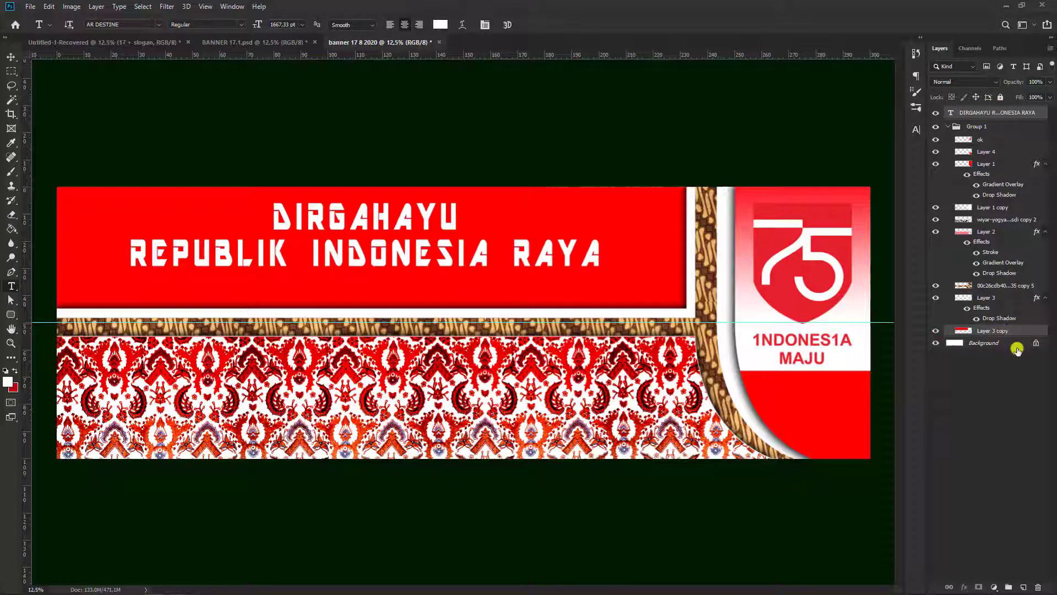
{"action": "left_click", "coordinate": [11, 56]}
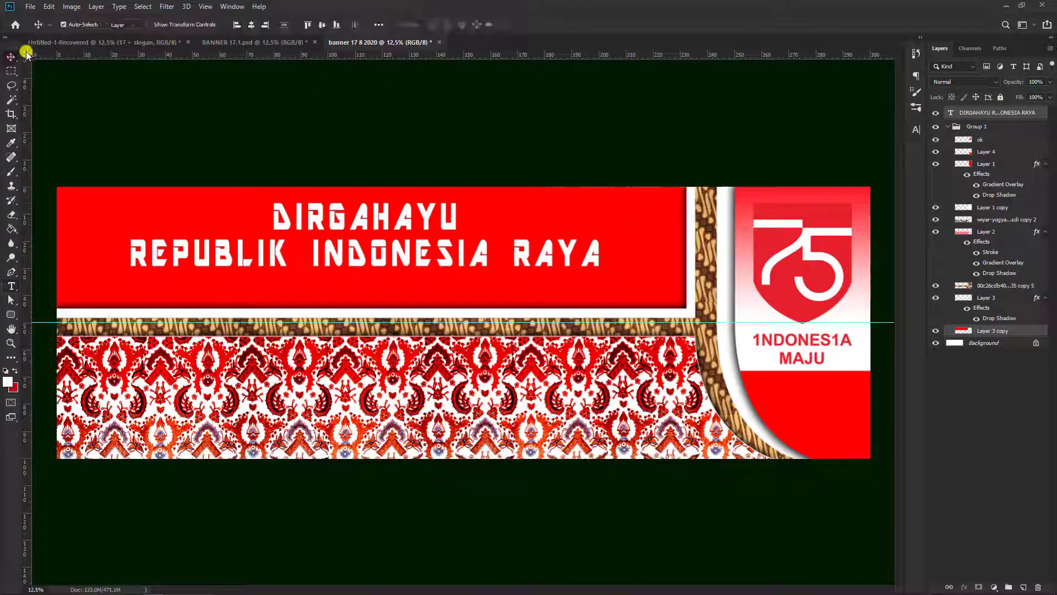
{"action": "left_click", "coordinate": [252, 25]}
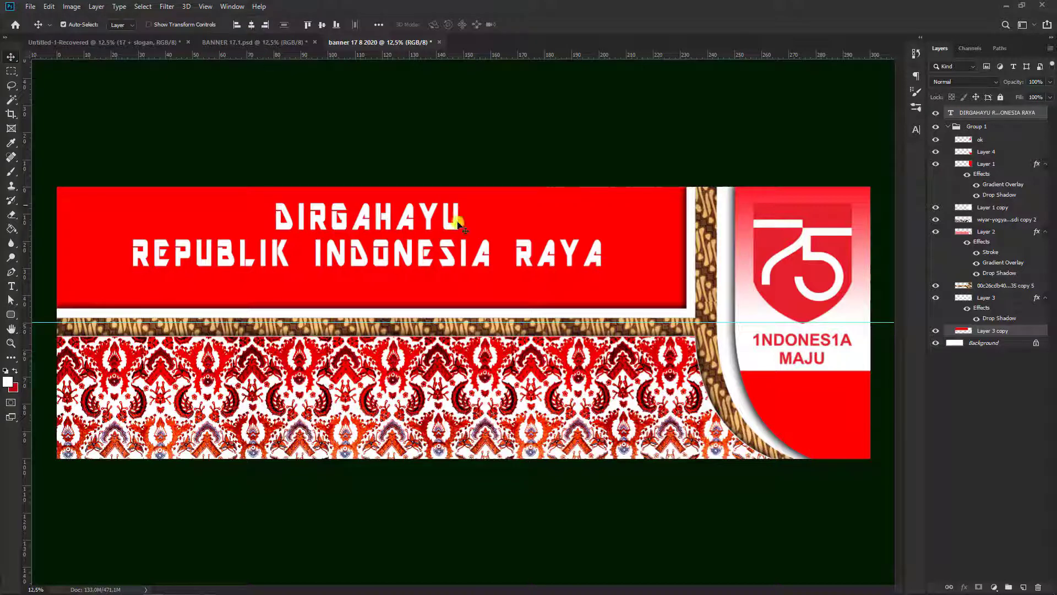
Step: Add a black Normal-mode stroke at 100% opacity to the title layer, positioned Outside and thicker than the default
{"action": "left_click", "coordinate": [1010, 112]}
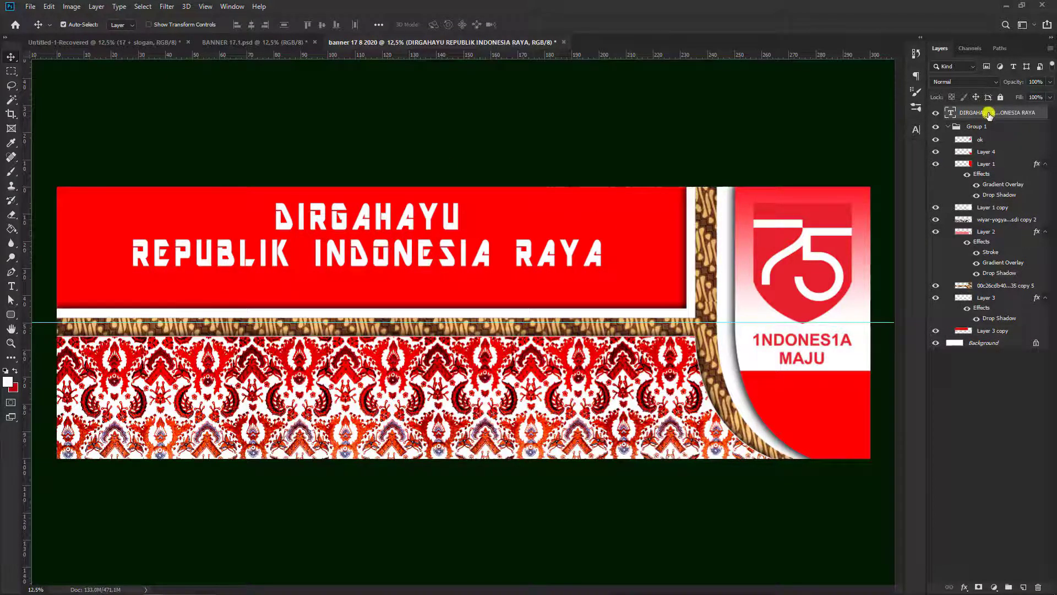
{"action": "right_click", "coordinate": [989, 114]}
{"action": "left_click", "coordinate": [925, 107]}
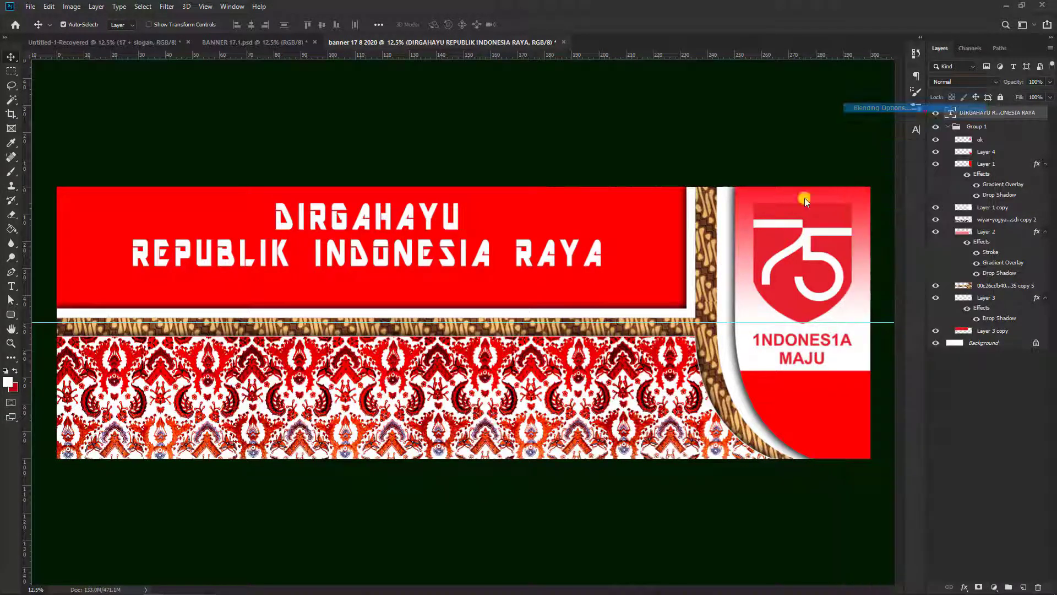
{"action": "left_click_drag", "start_coordinate": [400, 122], "coordinate": [624, 232]}
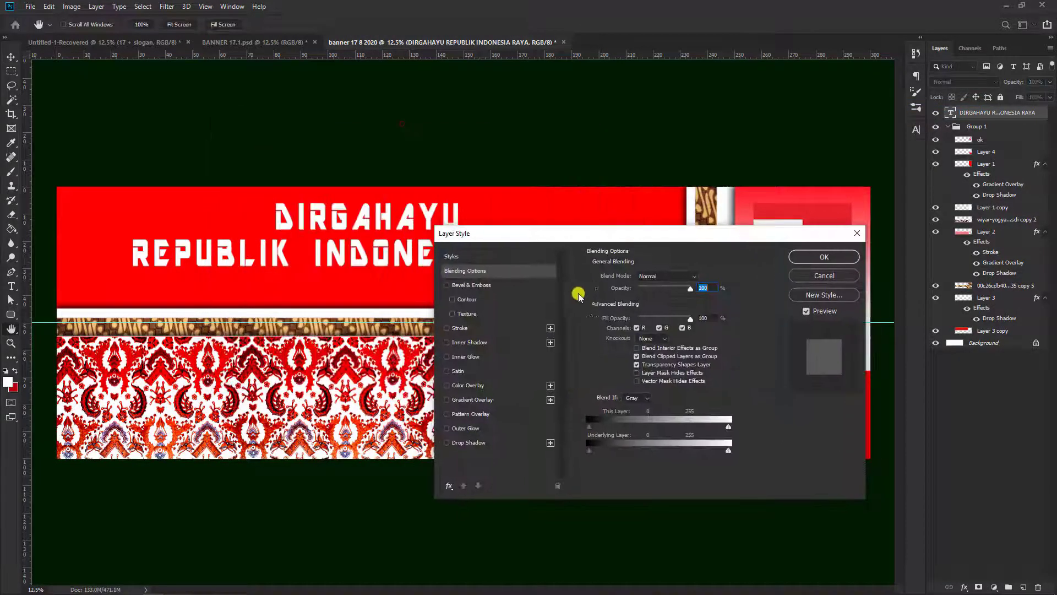
{"action": "left_click", "coordinate": [467, 328]}
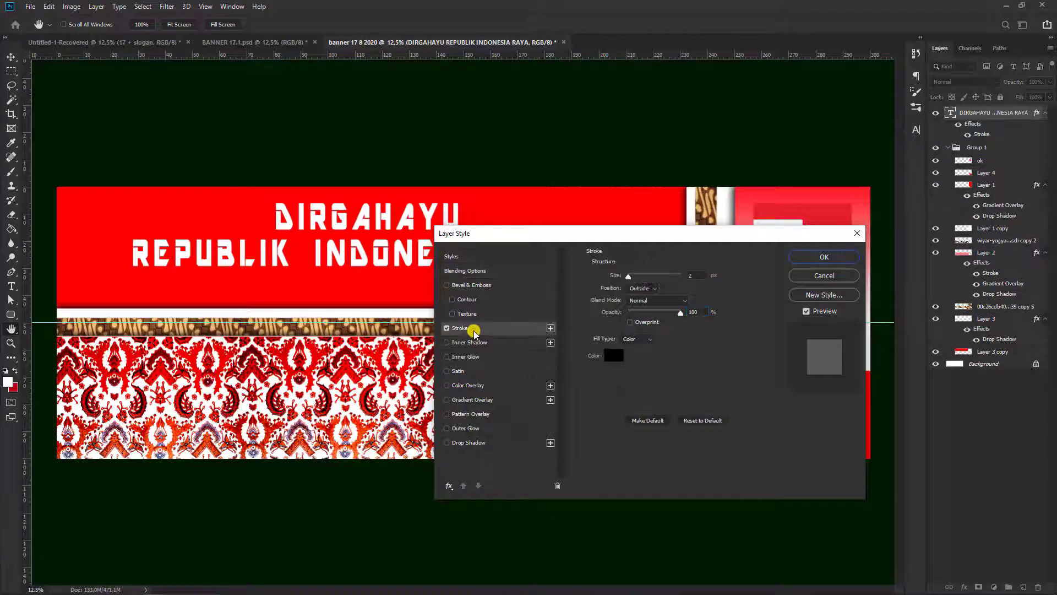
{"action": "left_click", "coordinate": [704, 420]}
{"action": "left_click", "coordinate": [650, 289]}
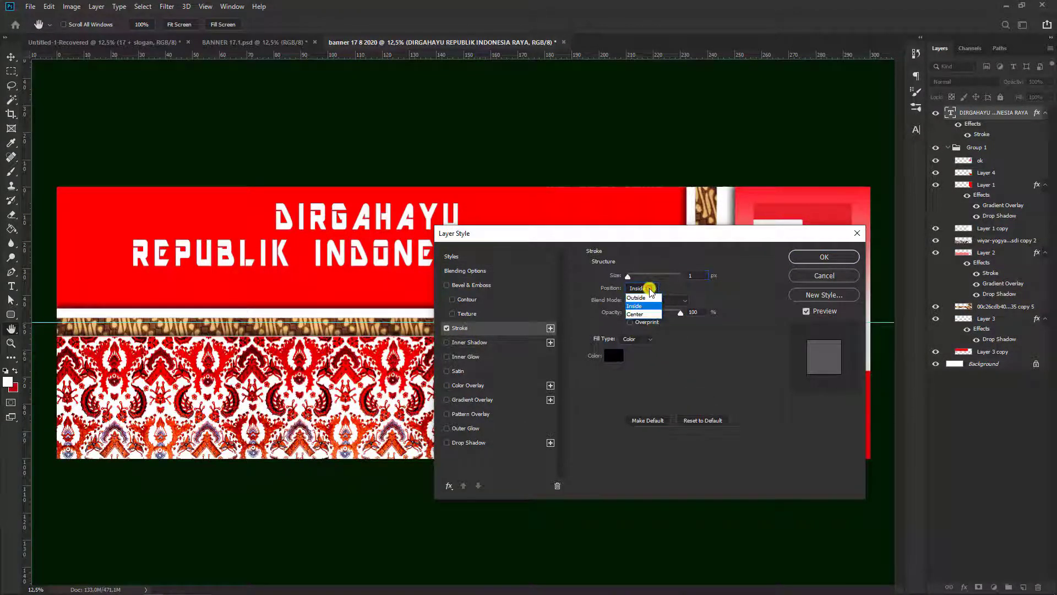
{"action": "left_click", "coordinate": [639, 297]}
{"action": "left_click_drag", "start_coordinate": [631, 276], "coordinate": [642, 276]}
Step: Add a black Normal-mode drop shadow to the title with 100% opacity, 0 px distance, 20% spread and about 114 px size
{"action": "left_click", "coordinate": [604, 455]}
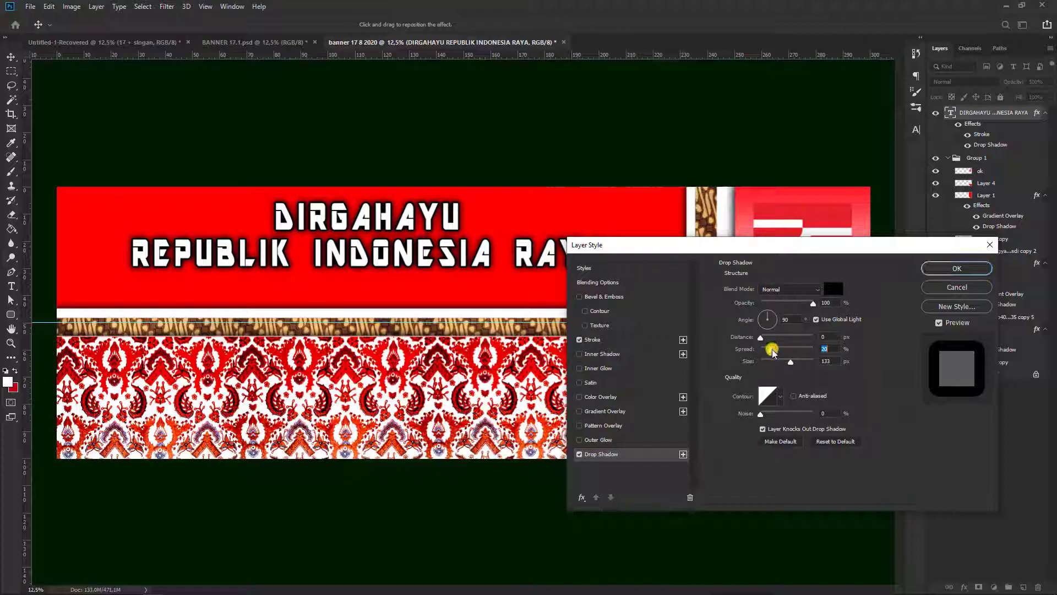
{"action": "left_click_drag", "start_coordinate": [791, 362], "coordinate": [788, 365]}
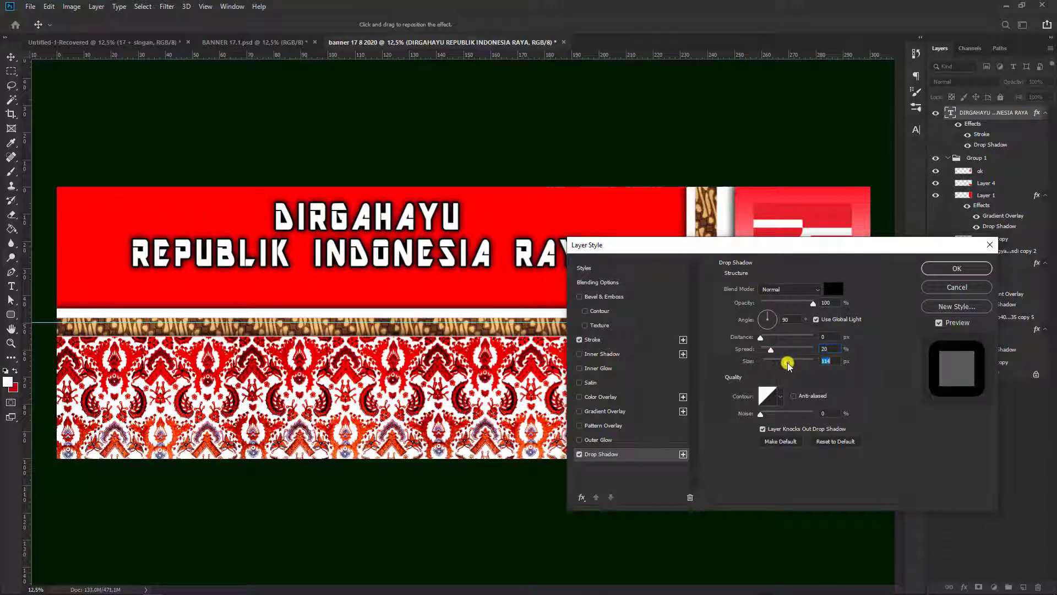
{"action": "left_click", "coordinate": [945, 274]}
{"action": "left_click", "coordinate": [955, 270]}
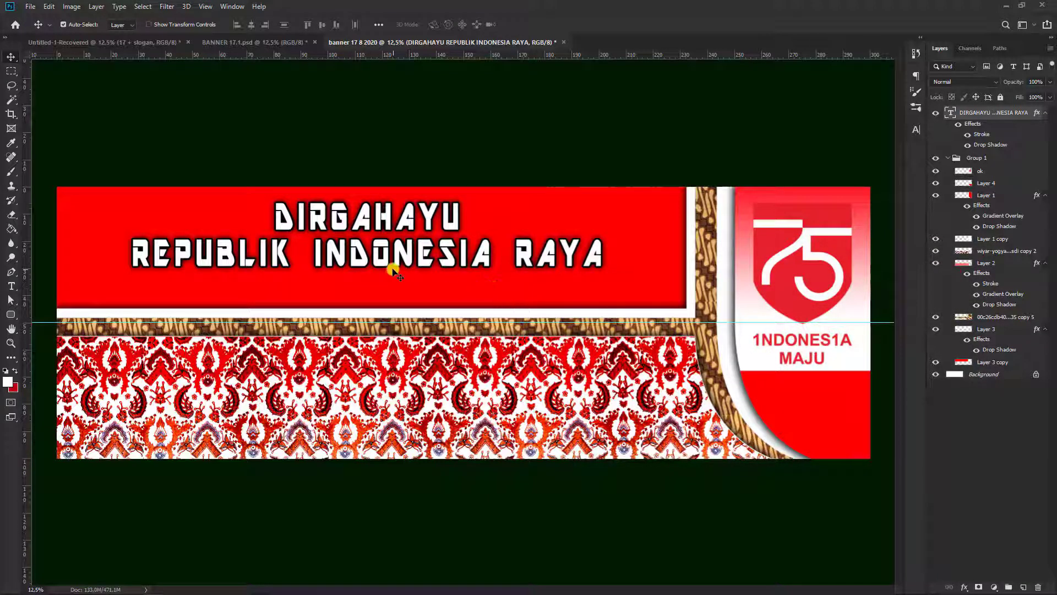
Step: Slightly increase the leading between the title's two lines and commit the text edit
{"action": "left_click", "coordinate": [12, 287]}
{"action": "left_click", "coordinate": [444, 245]}
{"action": "key", "text": "ctrl+a"}
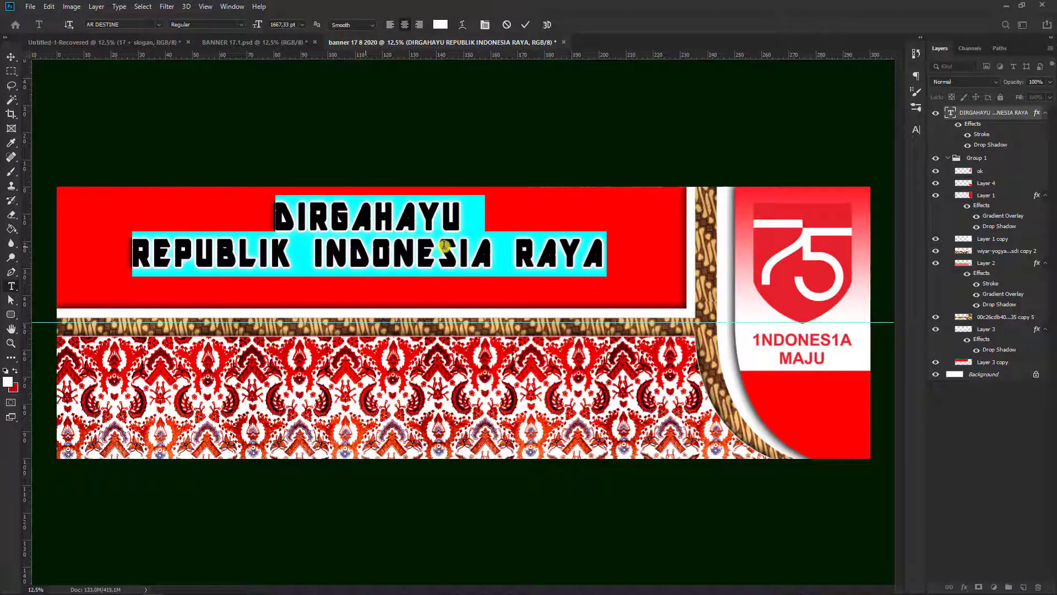
{"action": "left_click", "coordinate": [916, 130]}
{"action": "scroll", "coordinate": [873, 154], "scroll_direction": "up", "scroll_amount": 1}
{"action": "left_click", "coordinate": [524, 27]}
Step: Realign the title's horizontal center with Layer 3 copy
{"action": "key", "text": "v"}
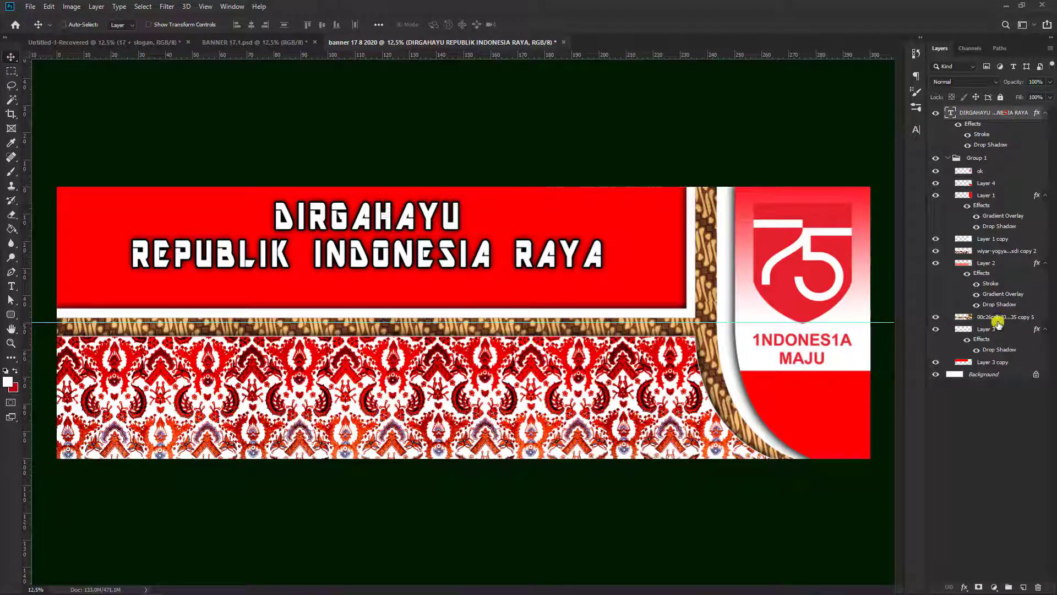
{"action": "left_click", "coordinate": [986, 262]}
{"action": "left_click", "coordinate": [991, 363]}
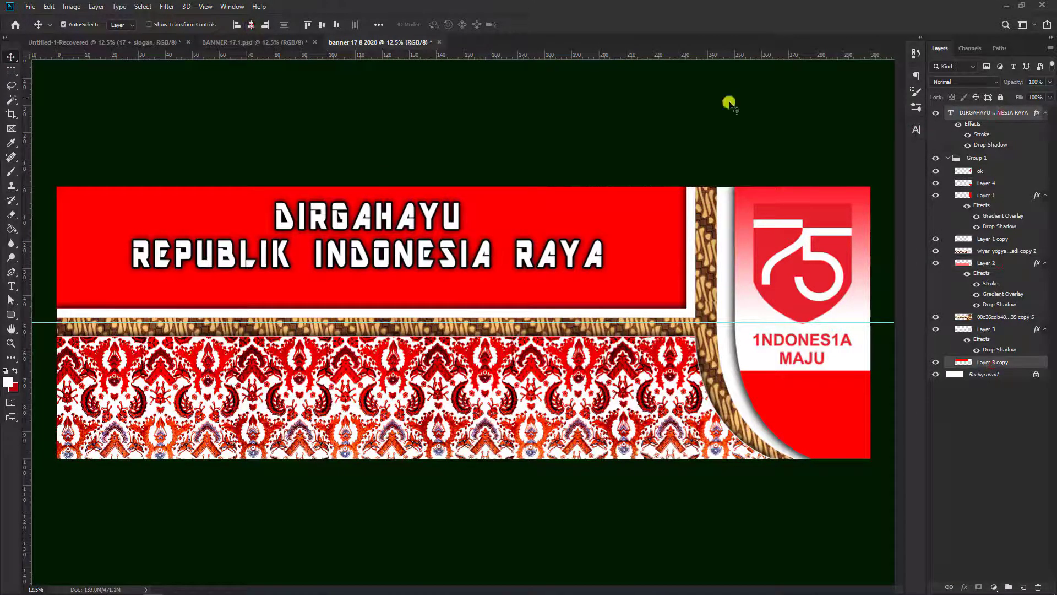
Step: Add the text line "17 AGUSTUS 1945 - 17 AGUSTUS 2020" below the title on the red band
{"action": "left_click", "coordinate": [997, 113]}
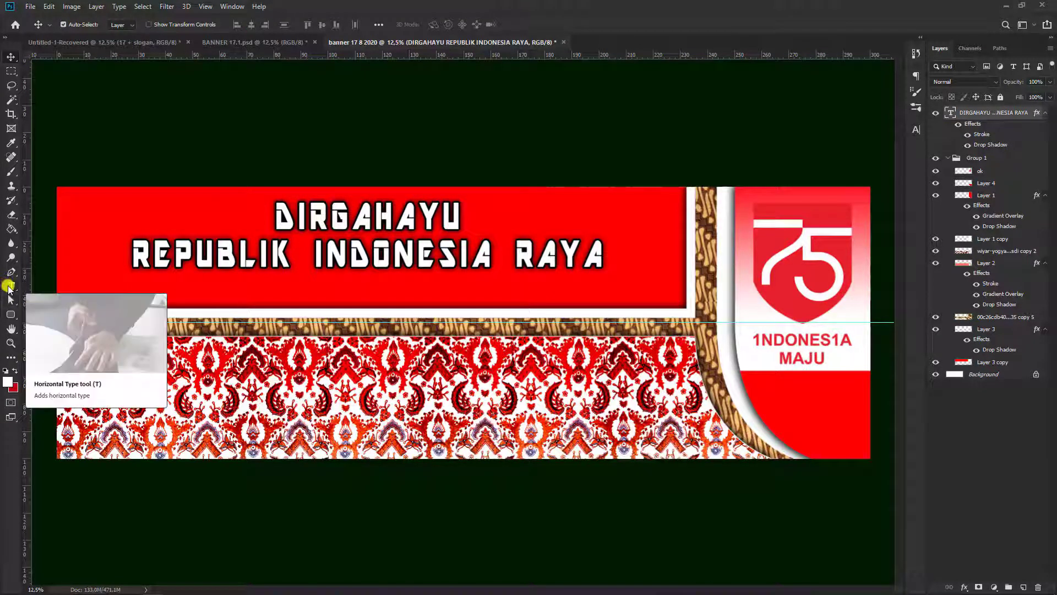
{"action": "left_click", "coordinate": [11, 287]}
{"action": "left_click", "coordinate": [315, 290]}
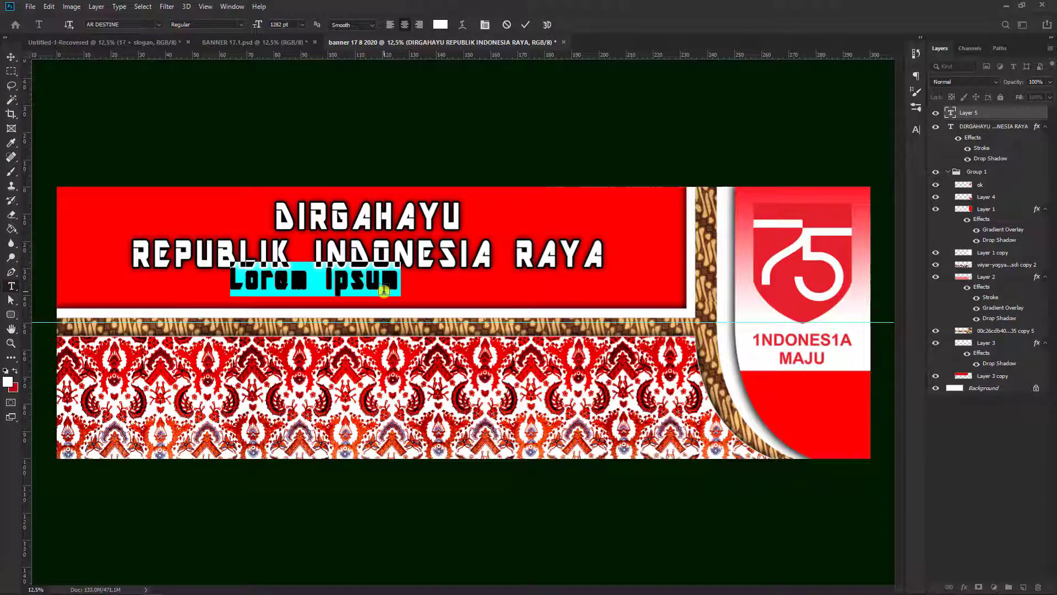
{"action": "type", "text": "1"}
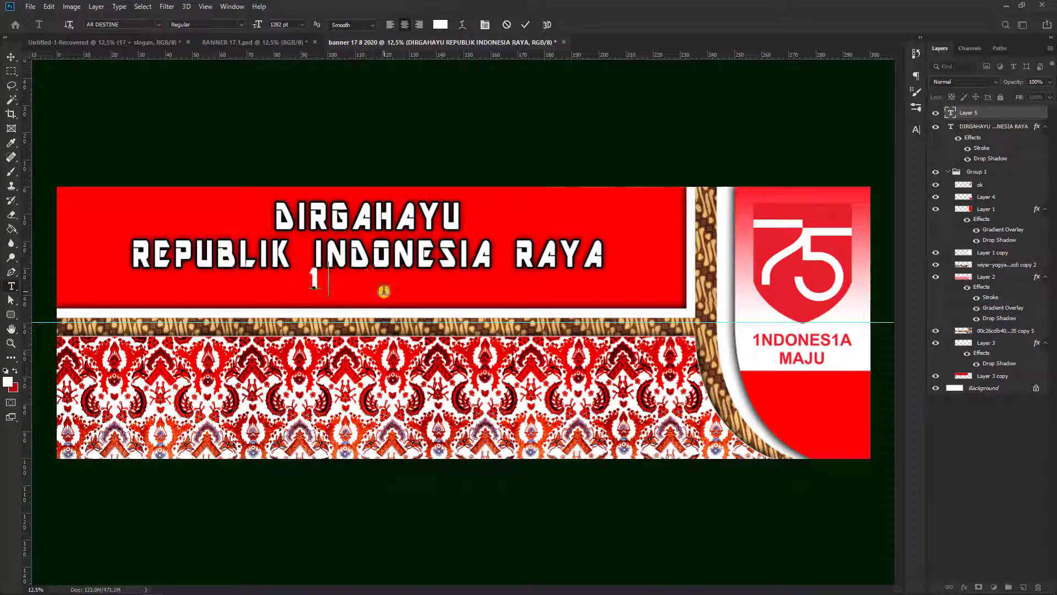
{"action": "type", "text": "7 A"}
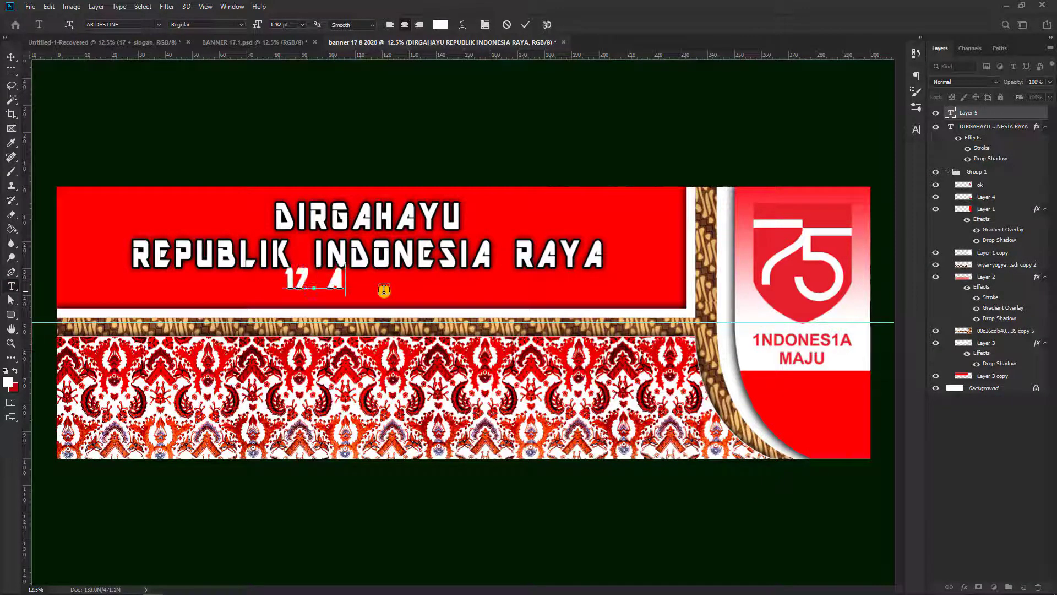
{"action": "type", "text": "GUSTUS"}
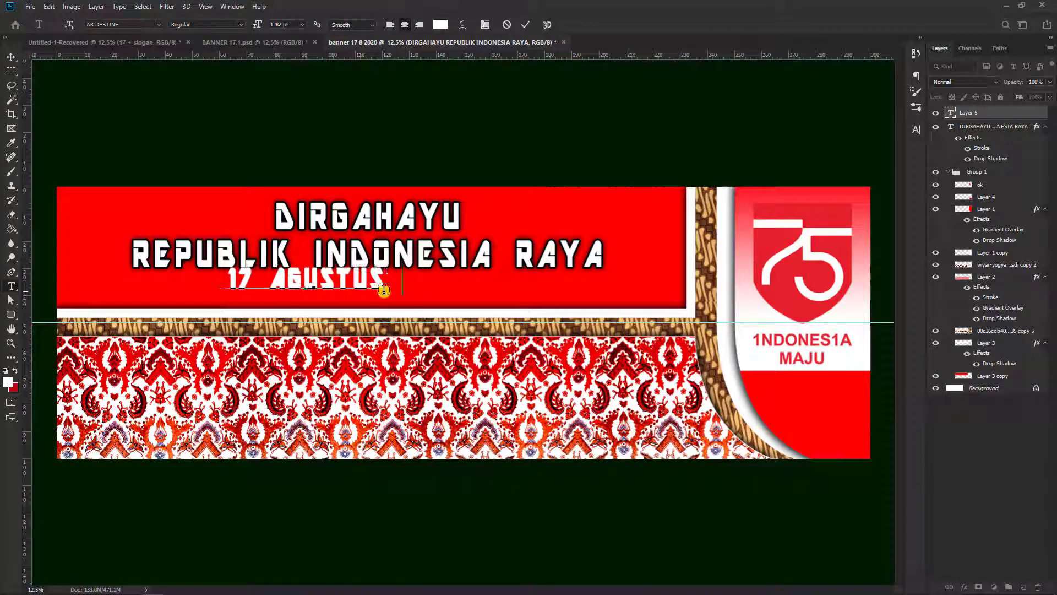
{"action": "type", "text": " 19"}
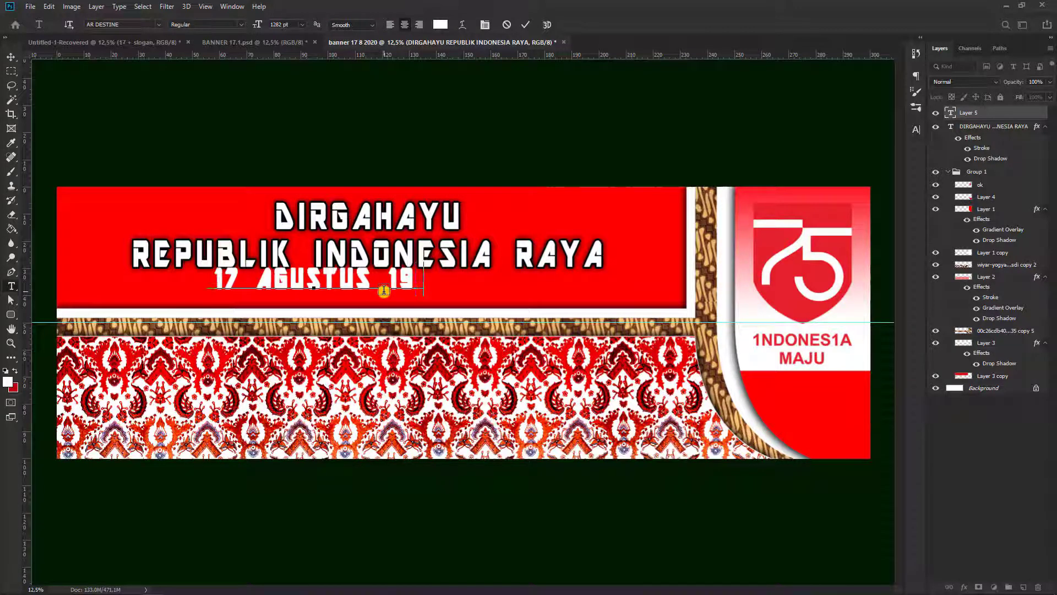
{"action": "type", "text": "45 "}
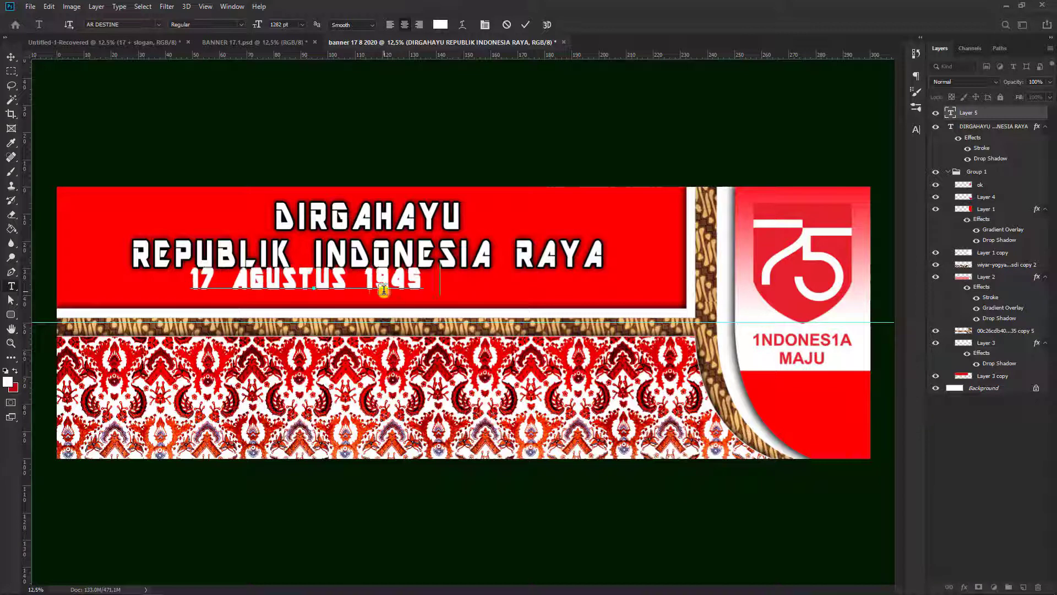
{"action": "type", "text": "- 17"}
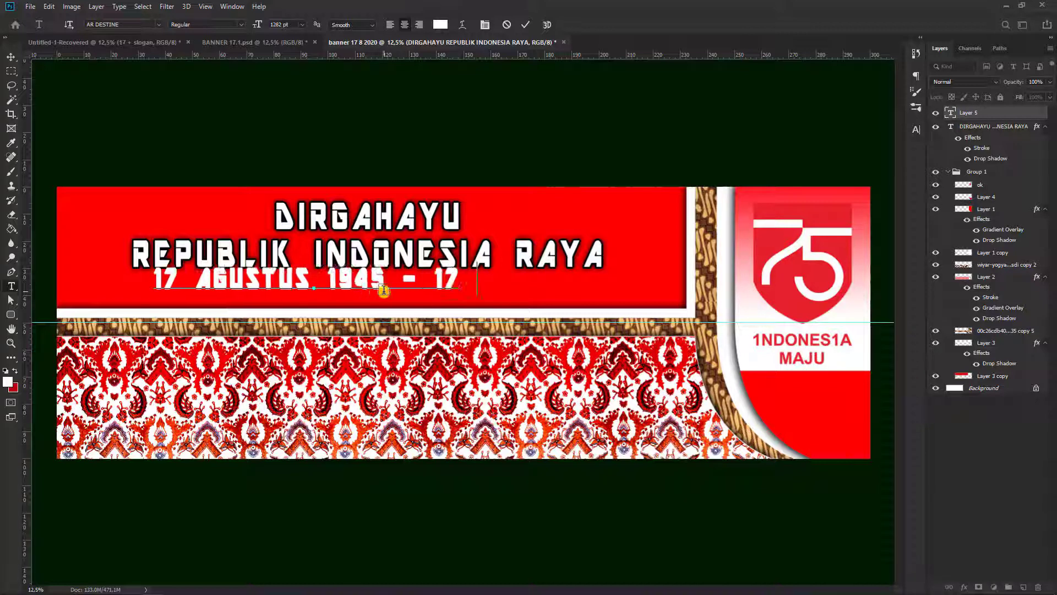
{"action": "type", "text": " AGUSTUS"}
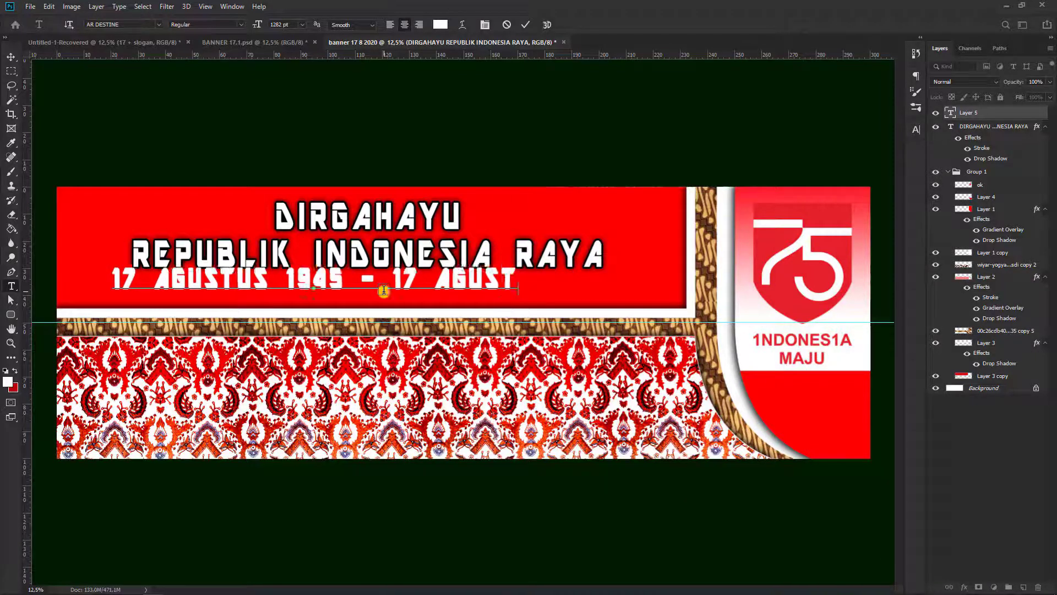
{"action": "type", "text": " 2020"}
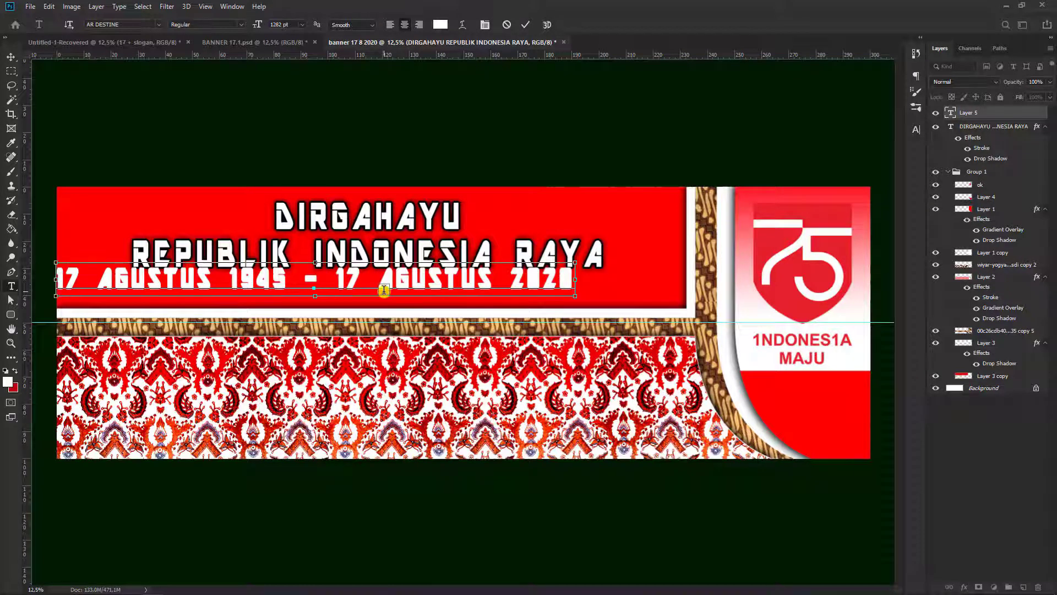
Step: Set the date text to Bitsumishi, 1207 pt, 16% vertical scale and 180 tracking, and commit the edit
{"action": "key", "text": "ctrl+a"}
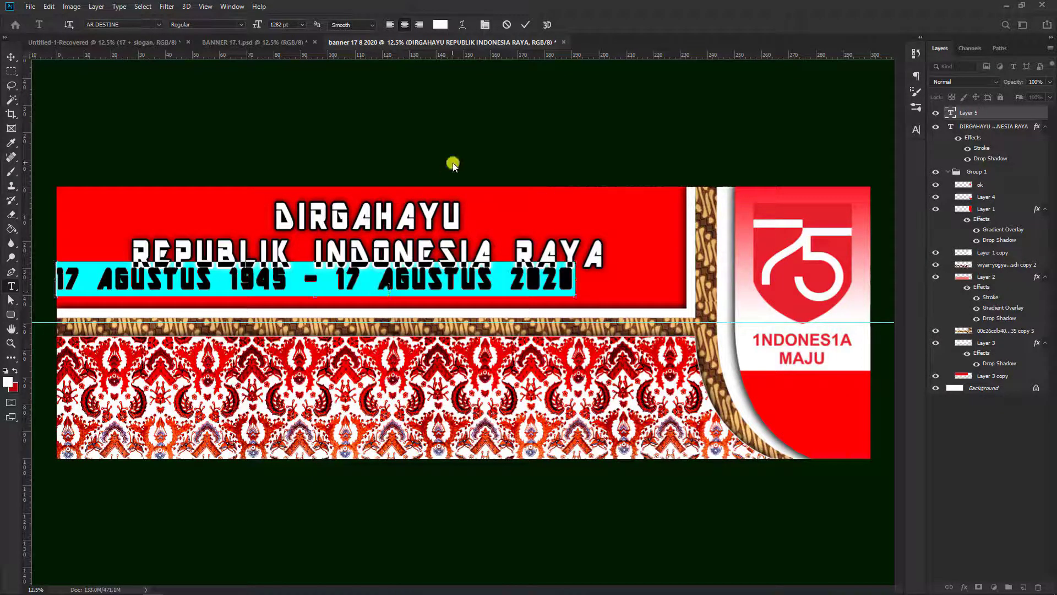
{"action": "left_click", "coordinate": [916, 129]}
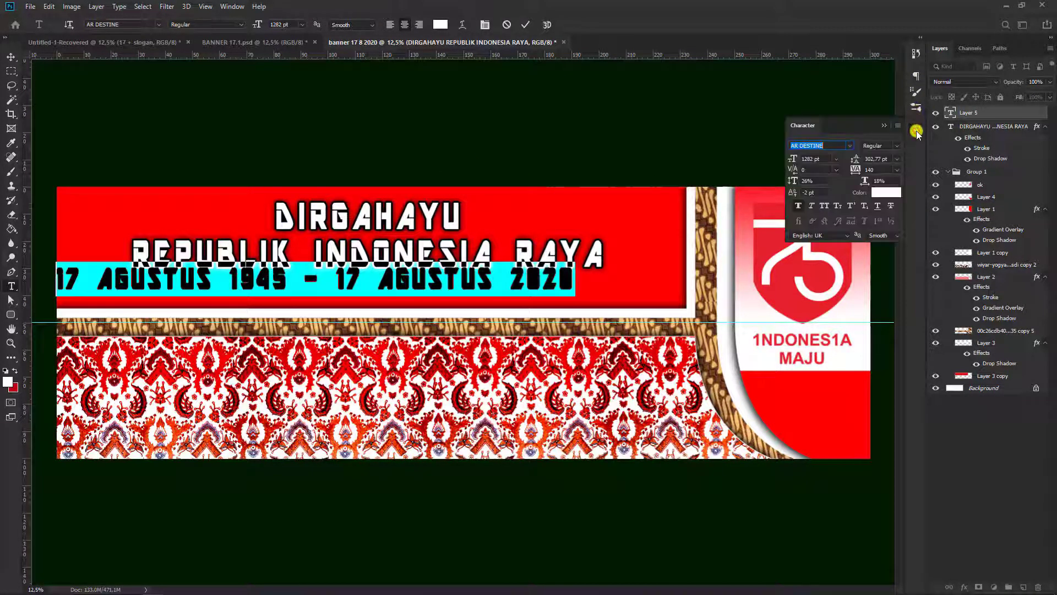
{"action": "left_click", "coordinate": [849, 145]}
{"action": "left_click", "coordinate": [860, 190]}
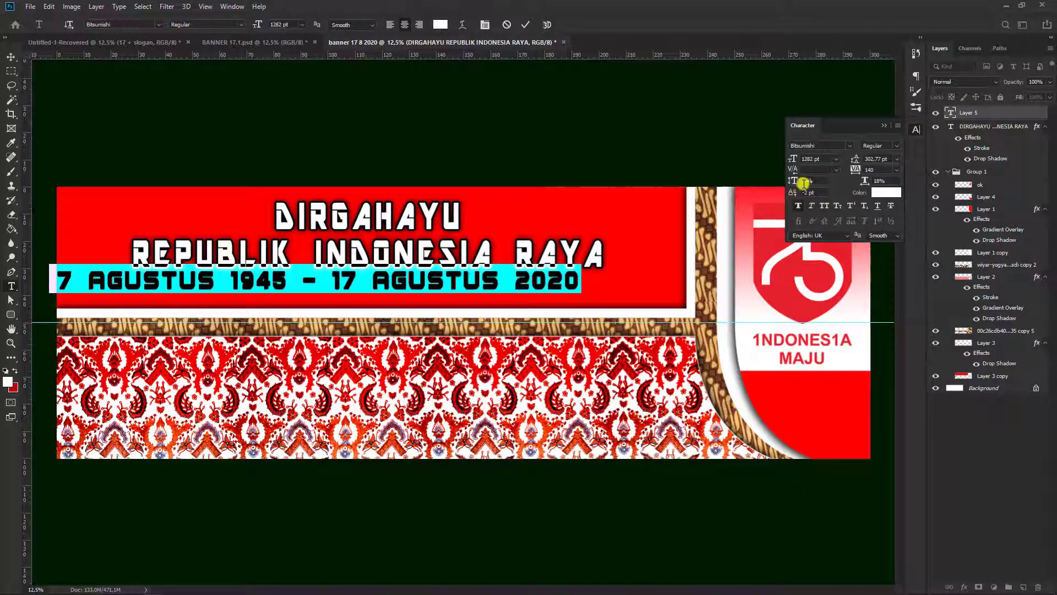
{"action": "left_click_drag", "start_coordinate": [793, 160], "coordinate": [790, 182]}
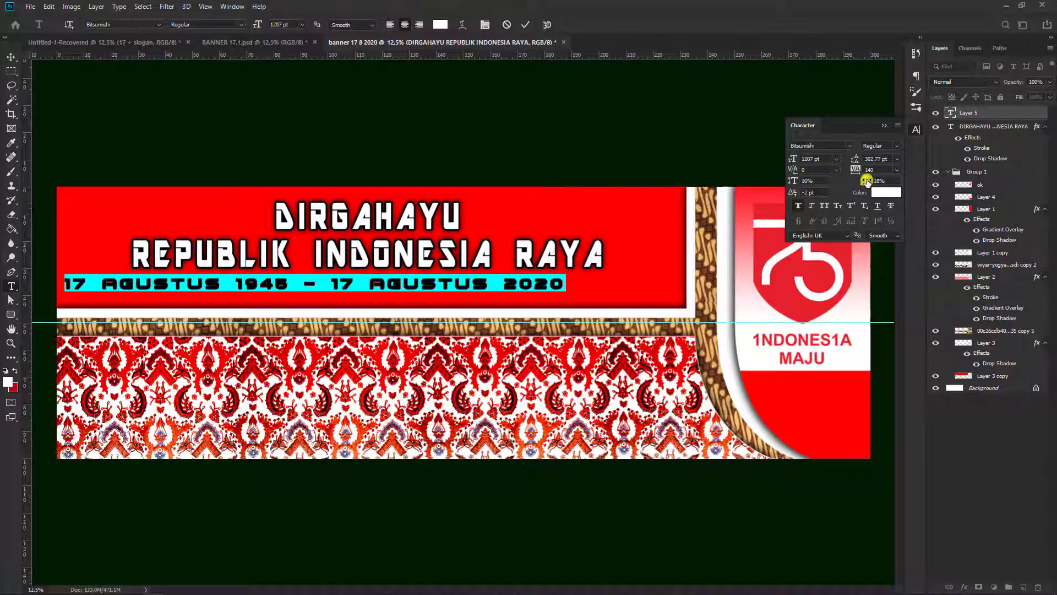
{"action": "left_click_drag", "start_coordinate": [853, 172], "coordinate": [859, 171]}
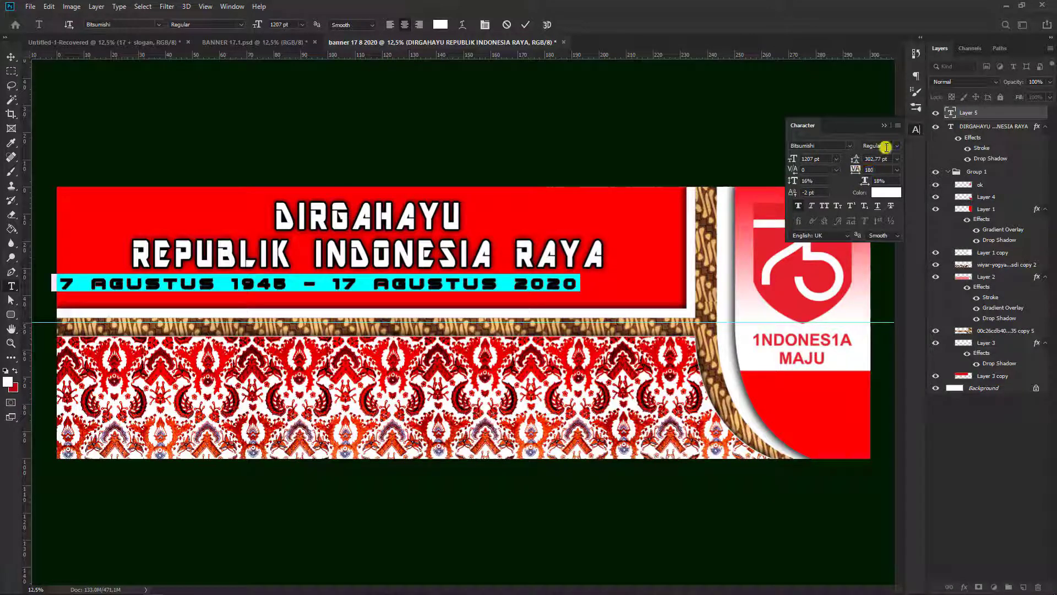
{"action": "left_click", "coordinate": [883, 126]}
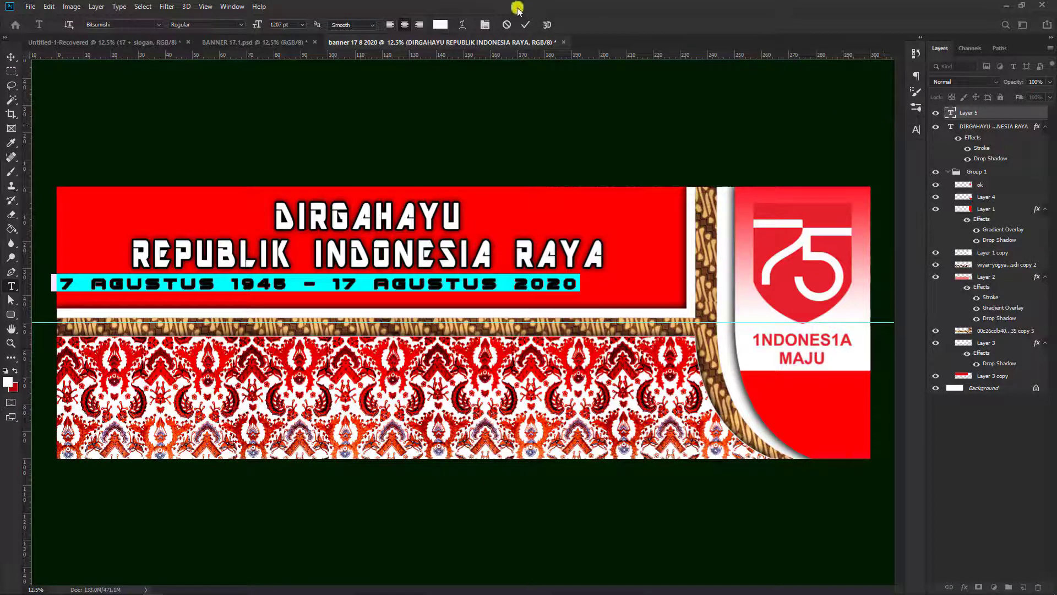
{"action": "left_click", "coordinate": [525, 24]}
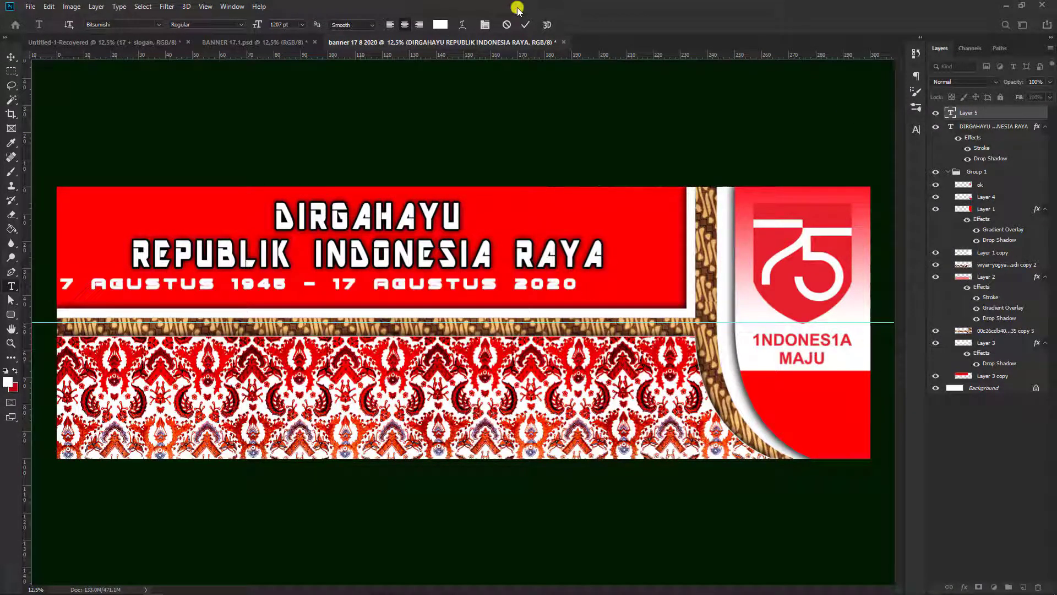
Step: Align the date text's horizontal center with Layer 3 copy
{"action": "left_click", "coordinate": [10, 55]}
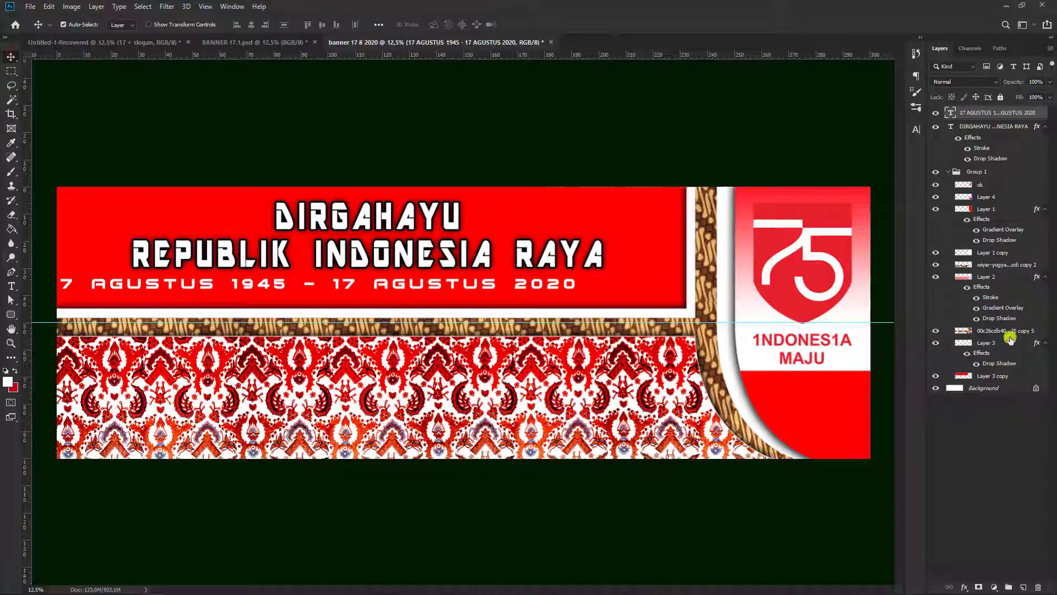
{"action": "left_click", "coordinate": [1006, 378]}
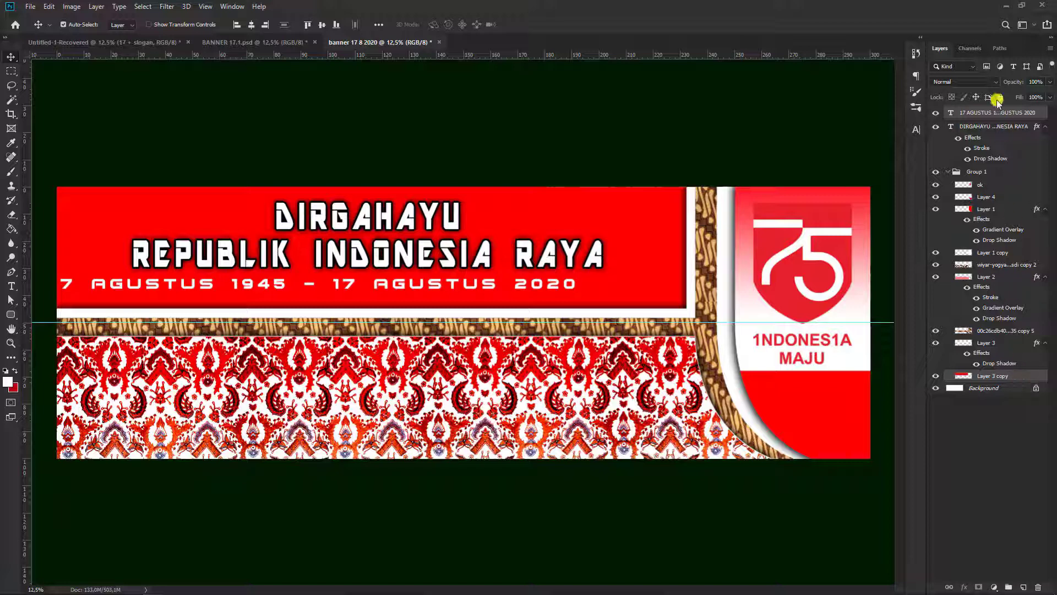
{"action": "left_click", "coordinate": [252, 25]}
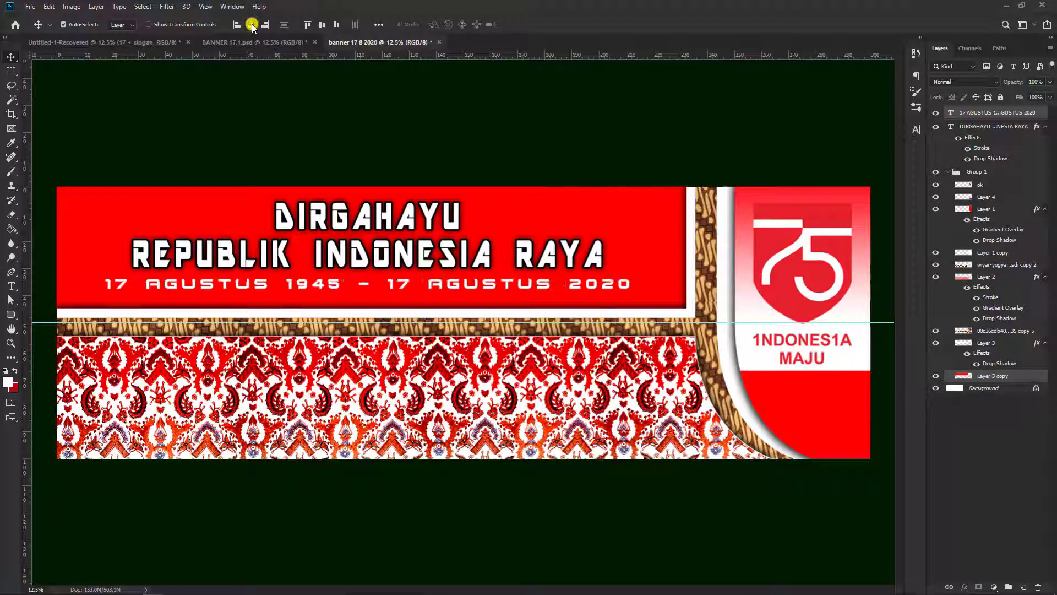
Step: Add a black Normal-mode stroke at 100% opacity to the date layer, positioned Outside and slightly thicker than the default
{"action": "left_click", "coordinate": [1013, 114]}
{"action": "right_click", "coordinate": [1014, 112]}
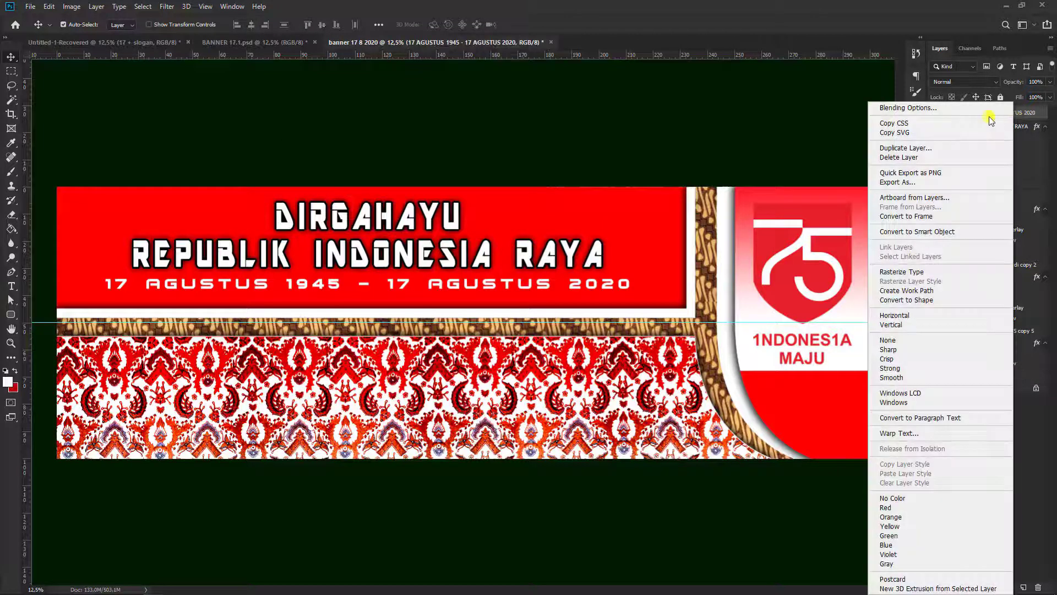
{"action": "left_click", "coordinate": [937, 109]}
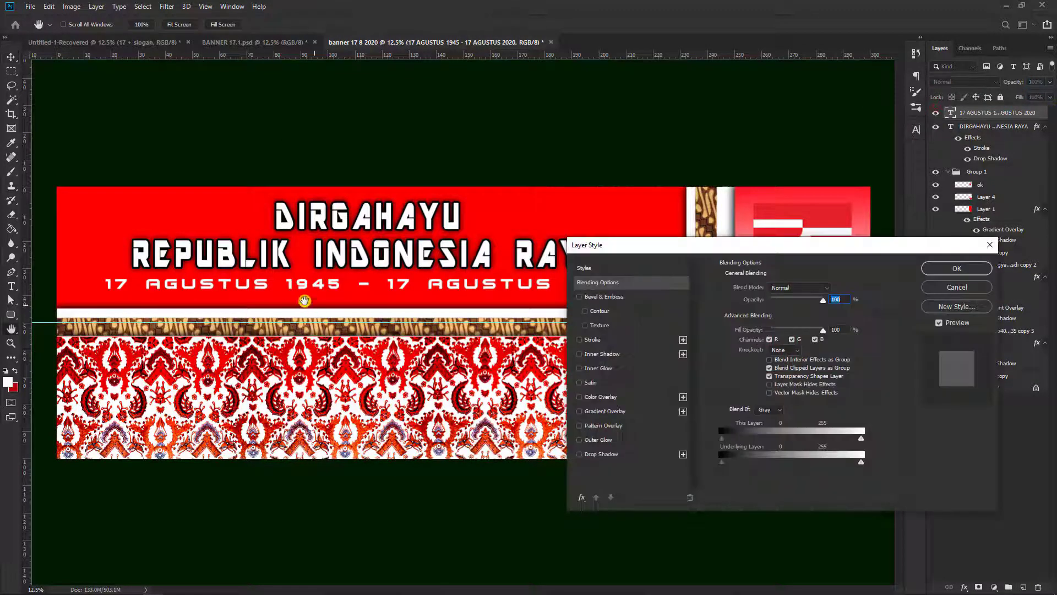
{"action": "left_click_drag", "start_coordinate": [677, 248], "coordinate": [592, 322]}
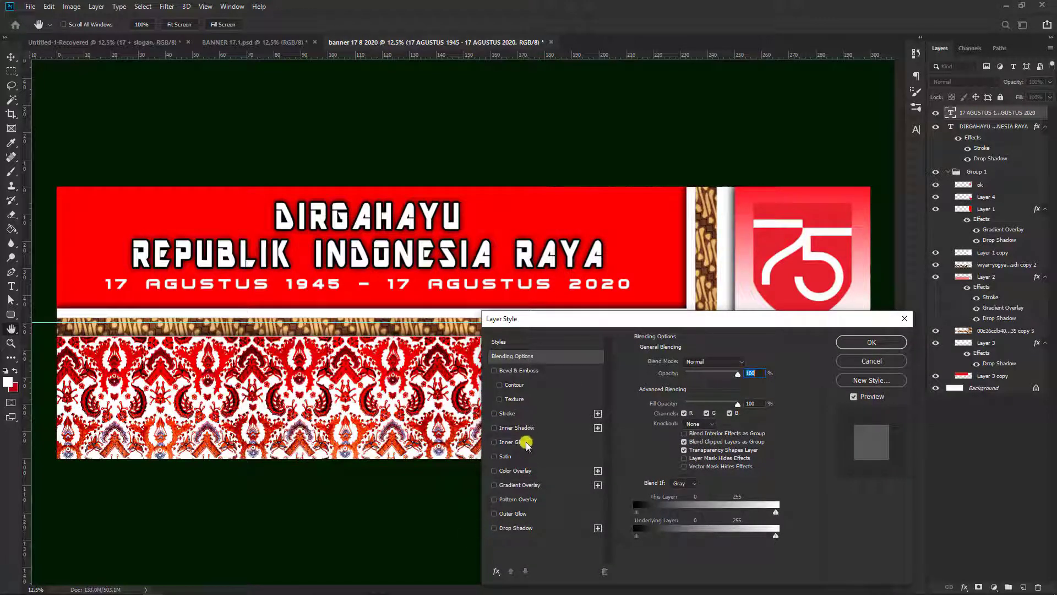
{"action": "left_click", "coordinate": [518, 415]}
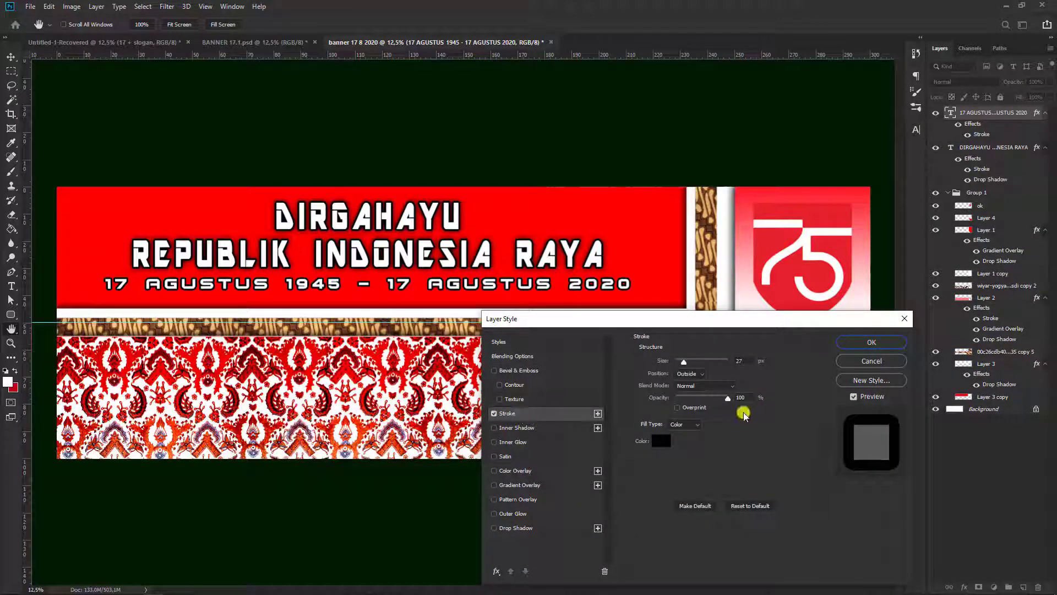
{"action": "left_click_drag", "start_coordinate": [687, 364], "coordinate": [687, 365]}
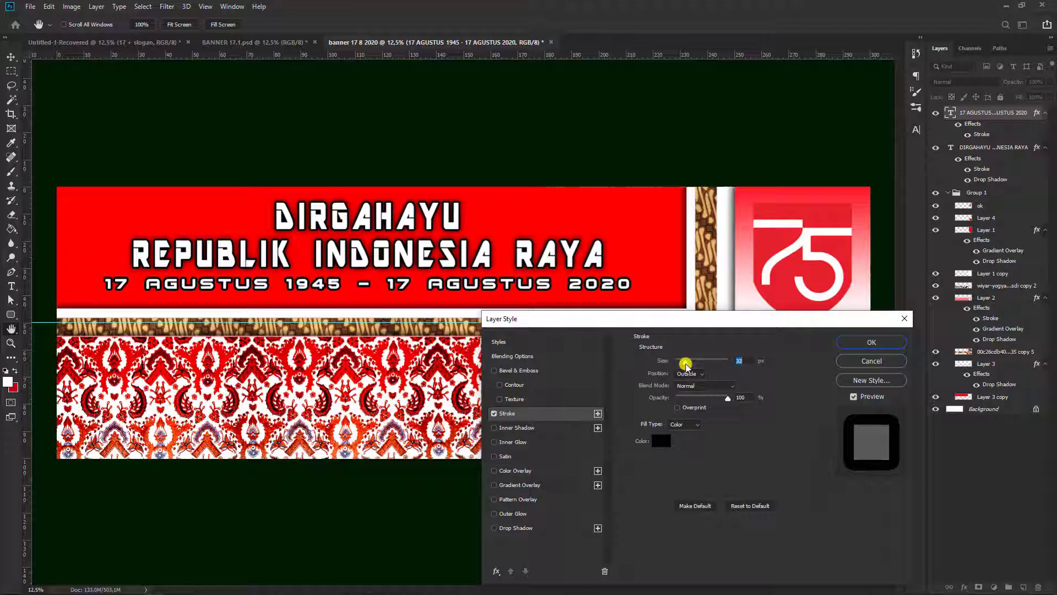
{"action": "left_click", "coordinate": [872, 341]}
Step: Move the date text slightly lower and realign its horizontal center with Layer 3 copy, leaving no layer selected
{"action": "left_click_drag", "start_coordinate": [456, 288], "coordinate": [454, 290]}
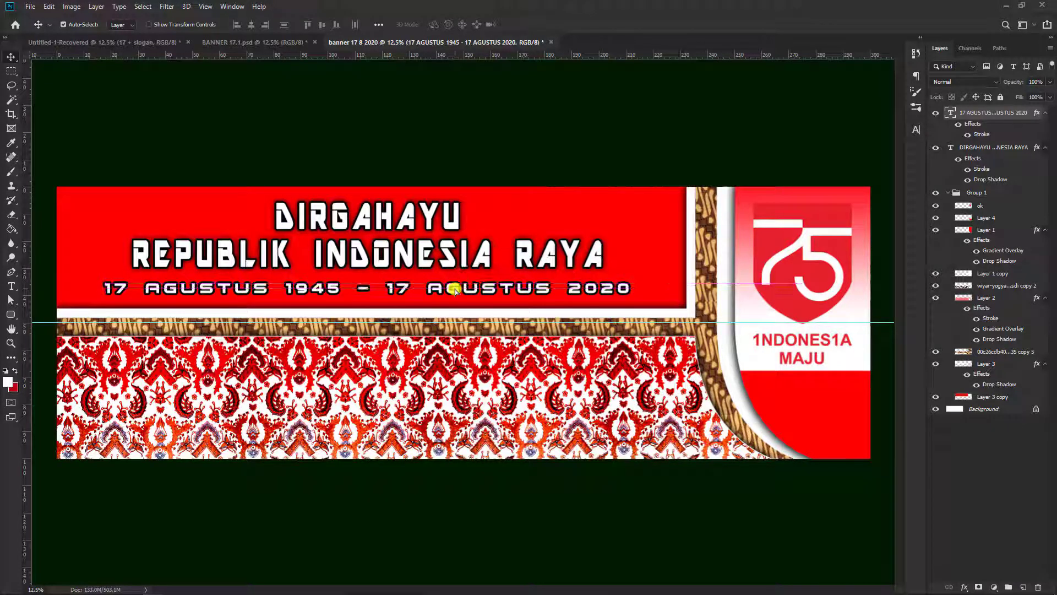
{"action": "left_click", "coordinate": [1003, 401]}
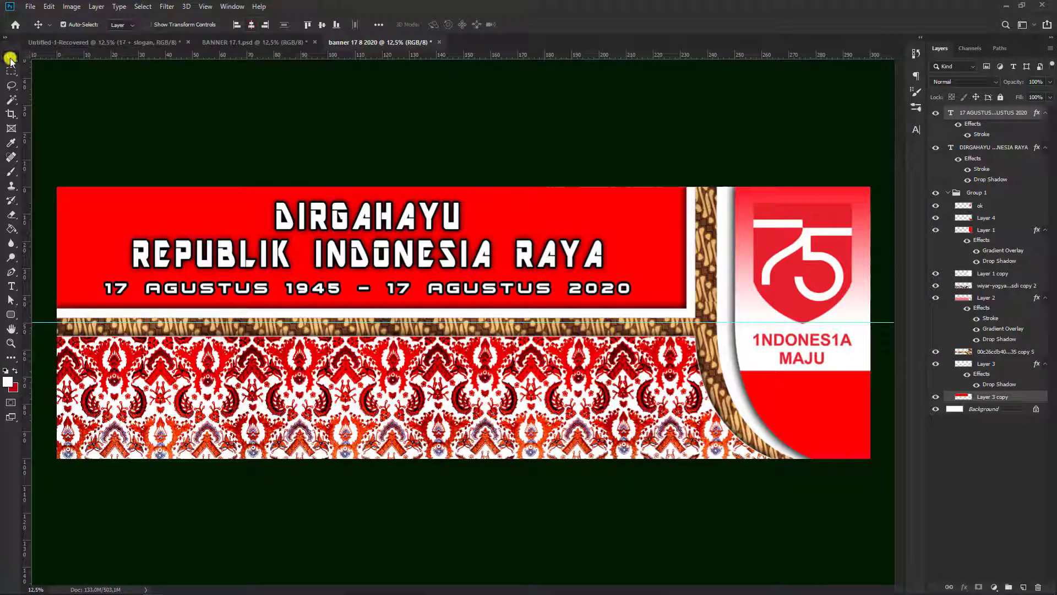
{"action": "left_click", "coordinate": [584, 142]}
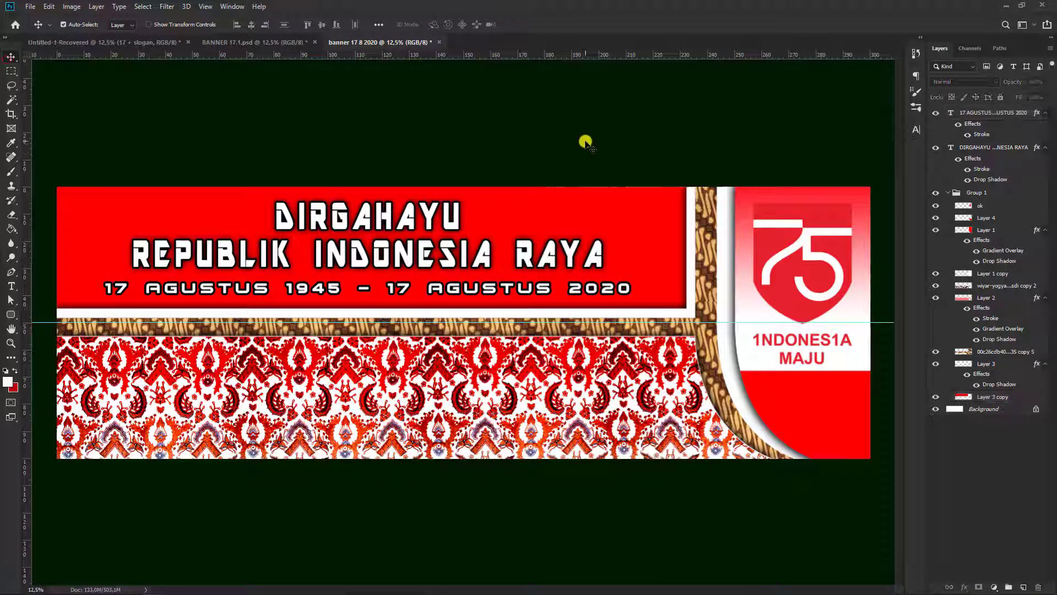
Step: Remove the horizontal guide crossing the middle of the banner
{"action": "scroll", "coordinate": [439, 463], "scroll_direction": "down", "scroll_amount": 2}
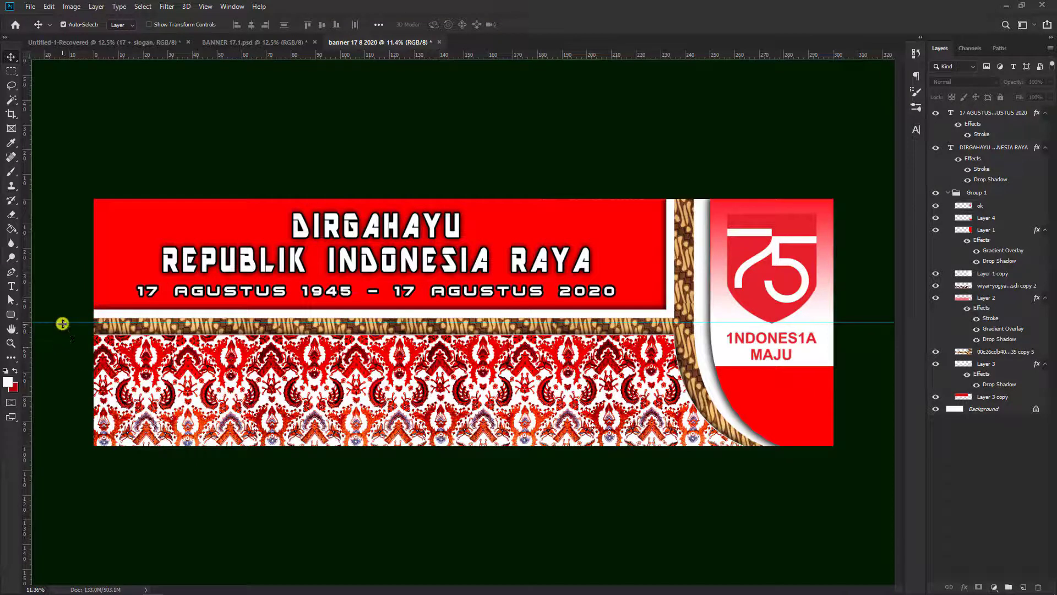
{"action": "left_click_drag", "start_coordinate": [64, 323], "coordinate": [153, 55]}
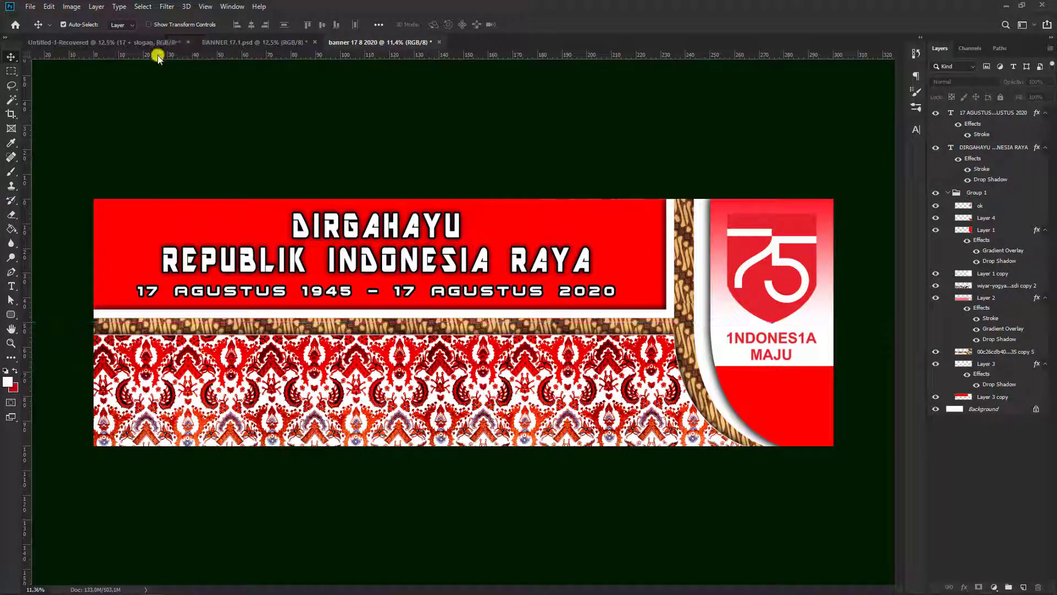
{"action": "left_click", "coordinate": [205, 6]}
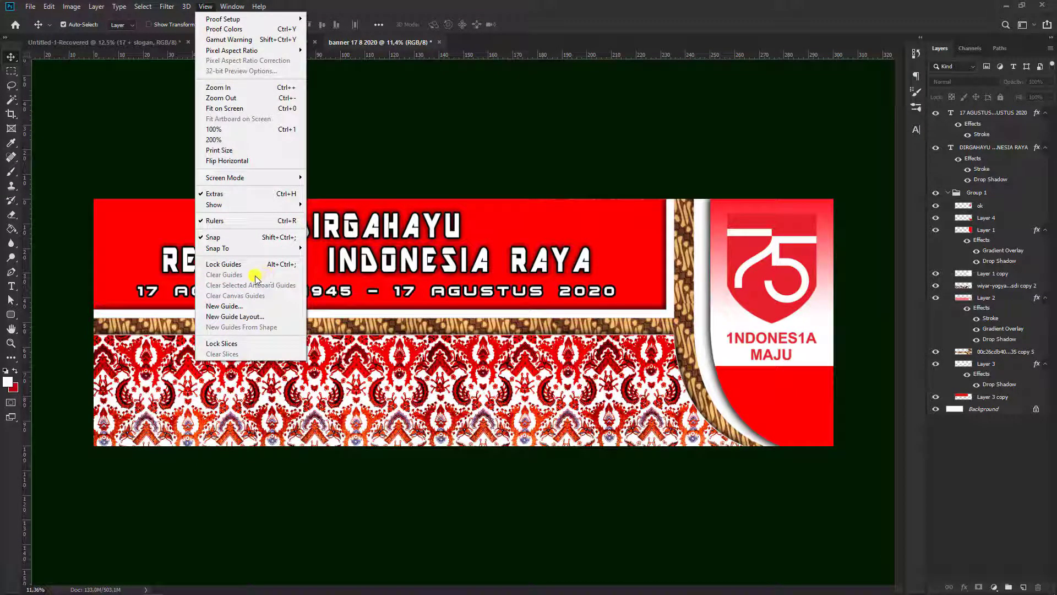
{"action": "left_click", "coordinate": [440, 155]}
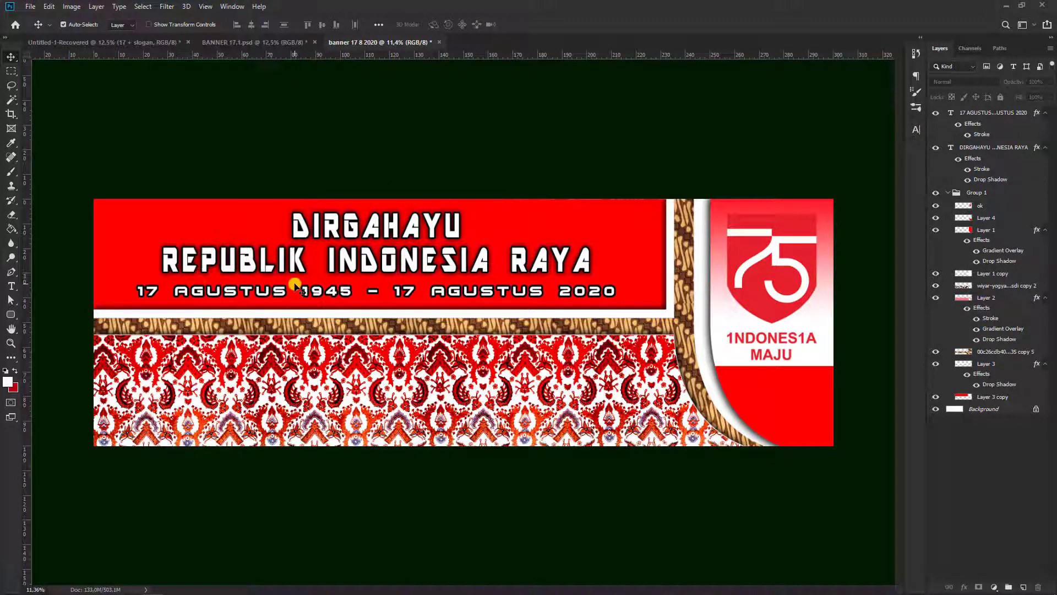
{"action": "key", "text": "ctrl+plus"}
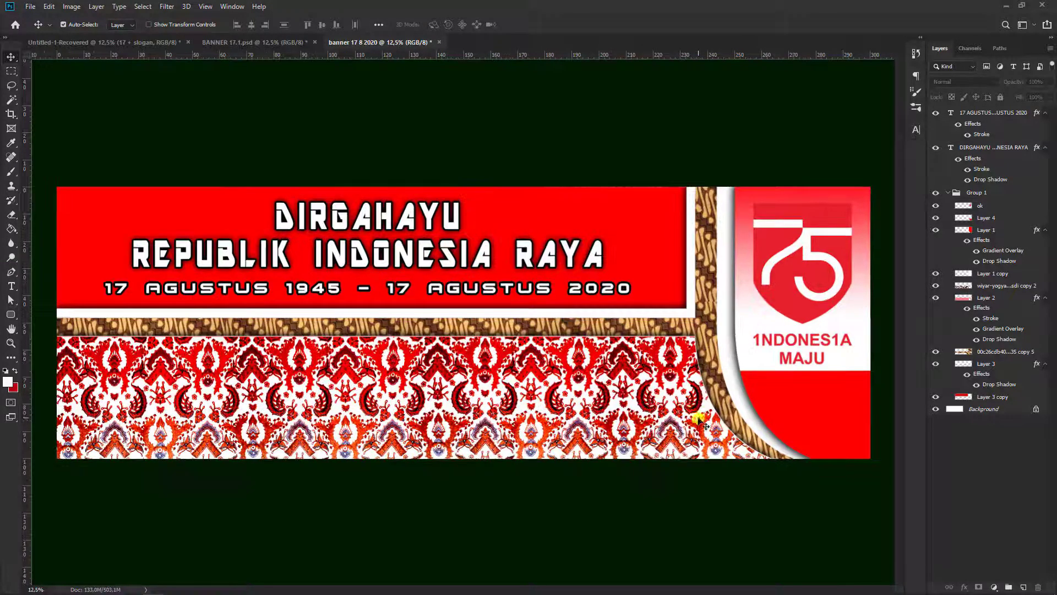